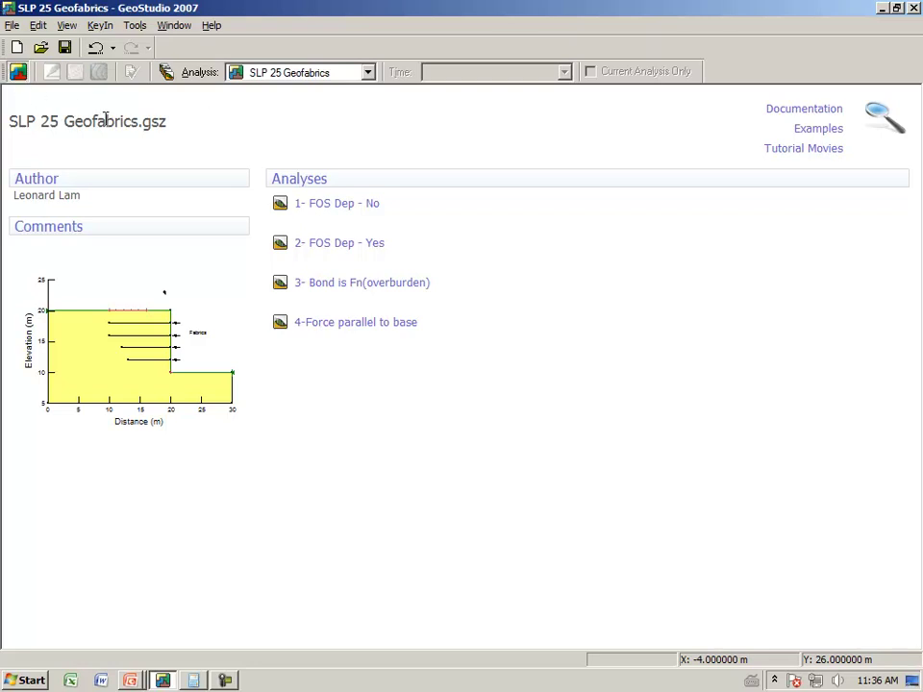
# Step: Open the '1- FOS Dep - No' analysis from the SLP 25 Geofabrics start page
pyautogui.click(324, 210)
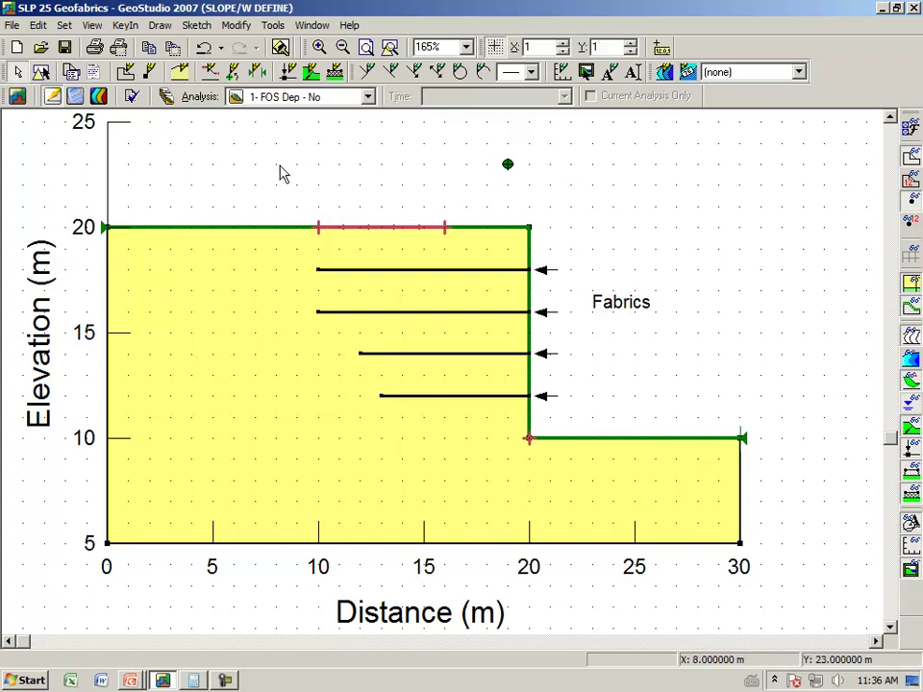
# Step: Open KeyIn Reinforcement Loads and review fabrics 1–4: 75 kPa bond skin friction, 180 kN capacity
pyautogui.click(126, 27)
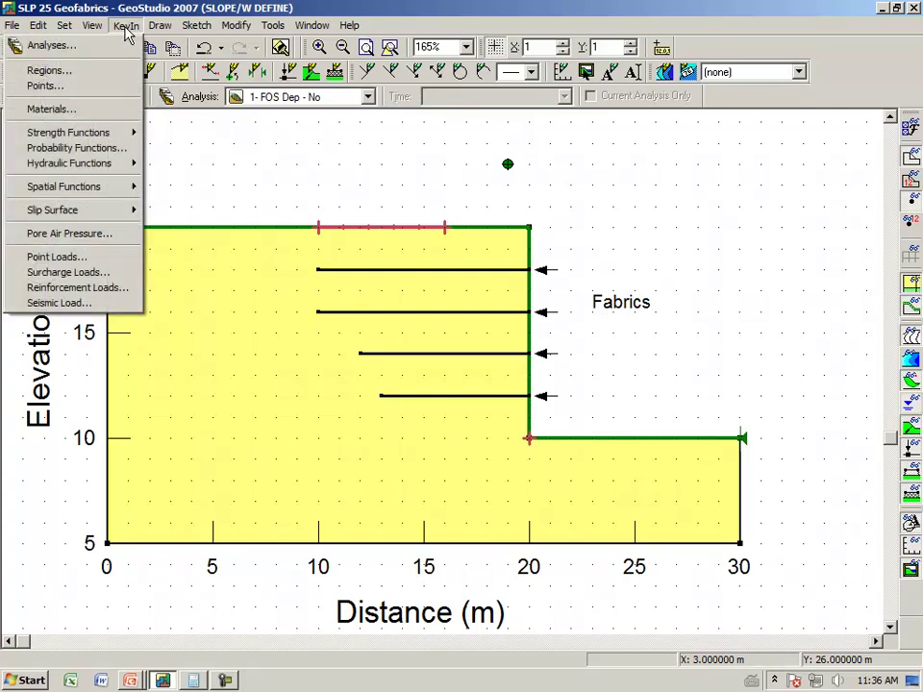
pyautogui.click(114, 292)
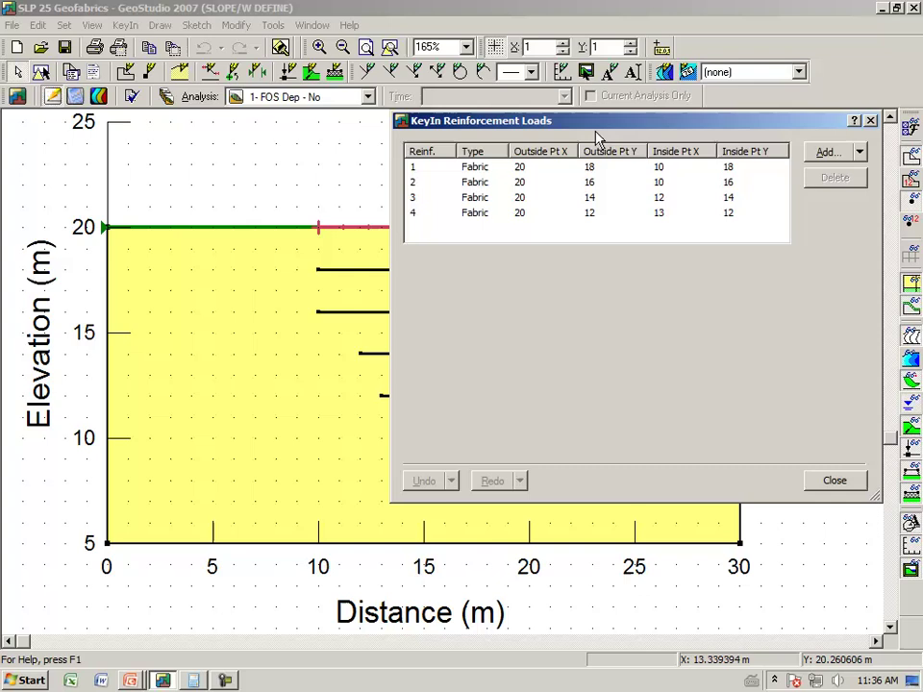
pyautogui.moveTo(596, 135); pyautogui.dragTo(549, 259)
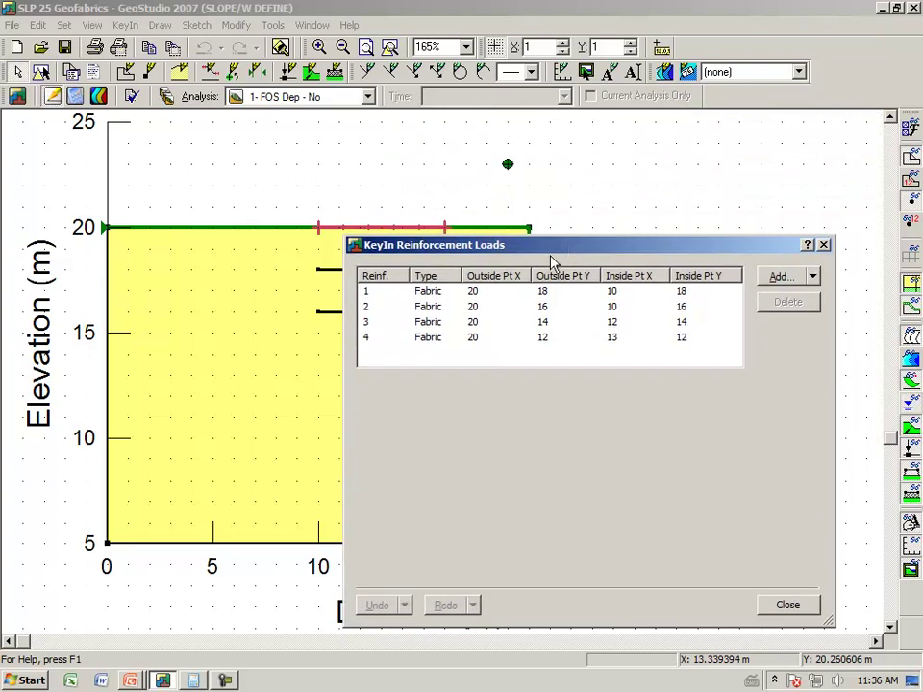
pyautogui.click(465, 295)
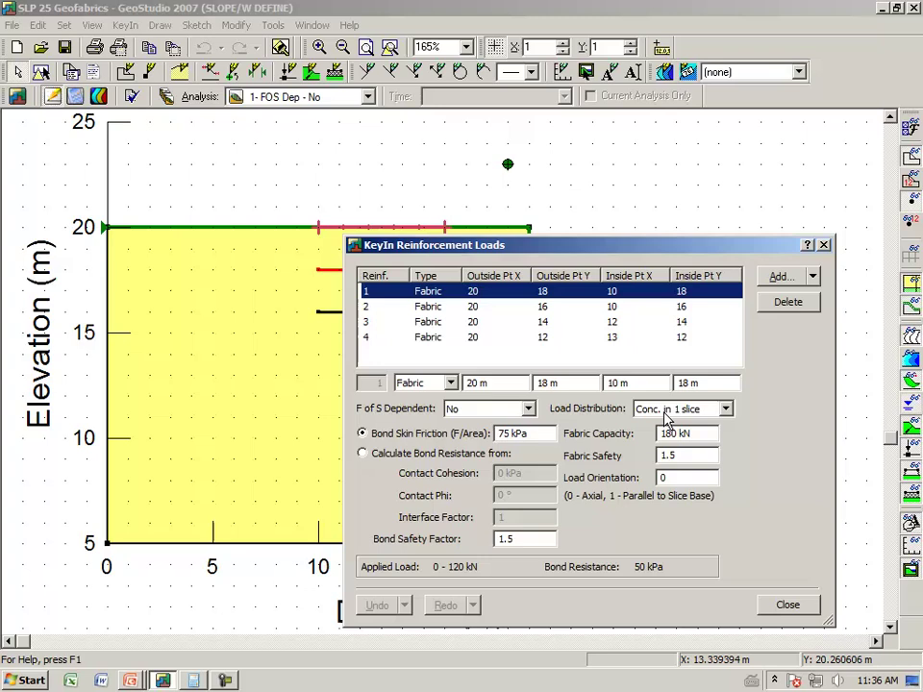
pyautogui.click(684, 310)
pyautogui.click(684, 322)
pyautogui.click(683, 338)
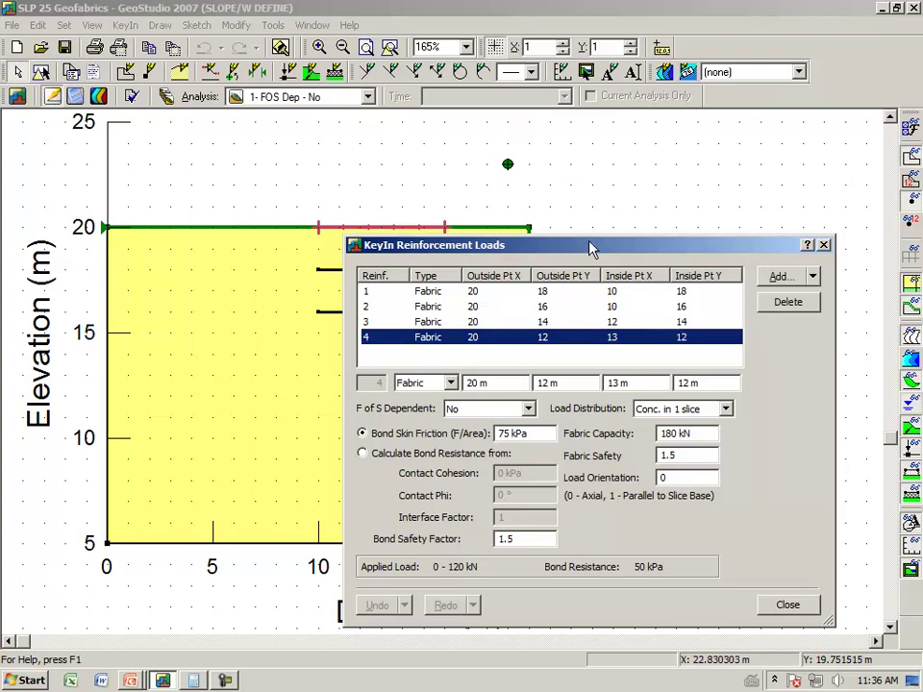
pyautogui.moveTo(591, 249); pyautogui.dragTo(507, 151)
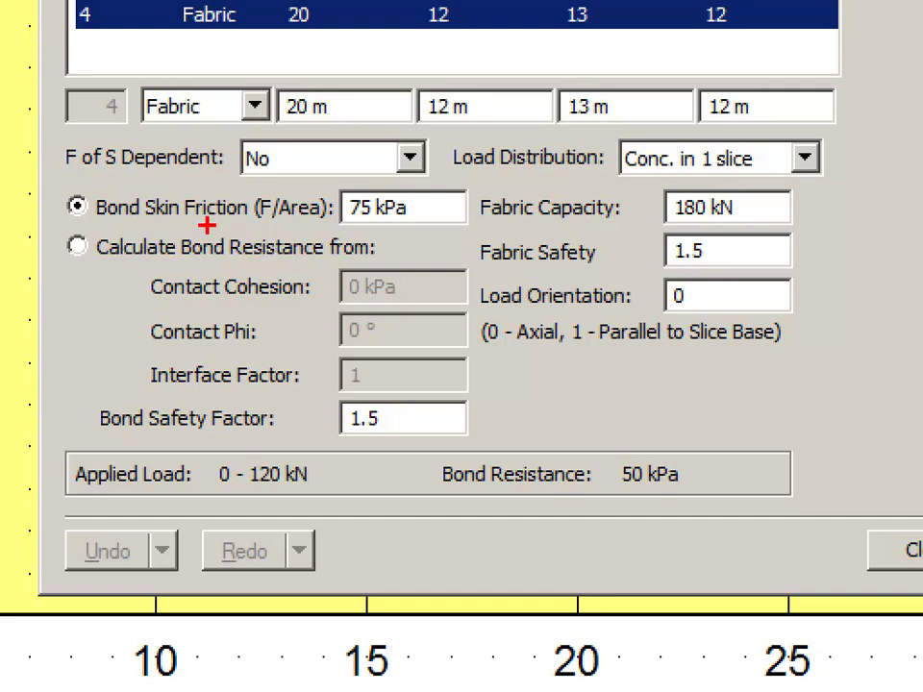
pyautogui.moveTo(340, 231); pyautogui.dragTo(416, 242)
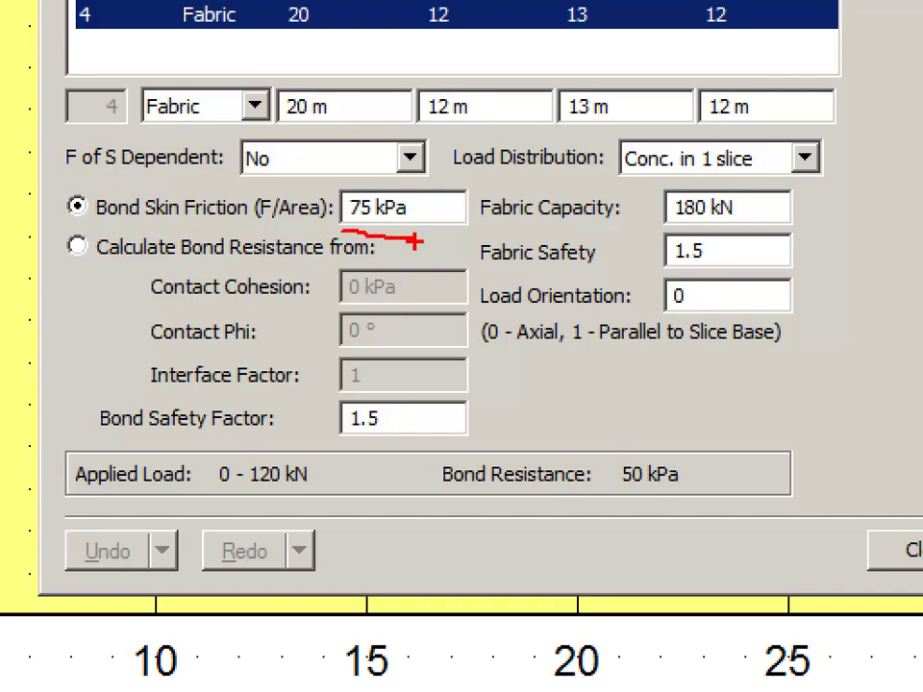
pyautogui.moveTo(352, 433); pyautogui.dragTo(378, 433)
pyautogui.moveTo(604, 429)
pyautogui.mouseDown()
pyautogui.moveTo(614, 493)
pyautogui.moveTo(663, 511)
pyautogui.moveTo(703, 450)
pyautogui.moveTo(652, 429)
pyautogui.moveTo(602, 424)
pyautogui.mouseUp()
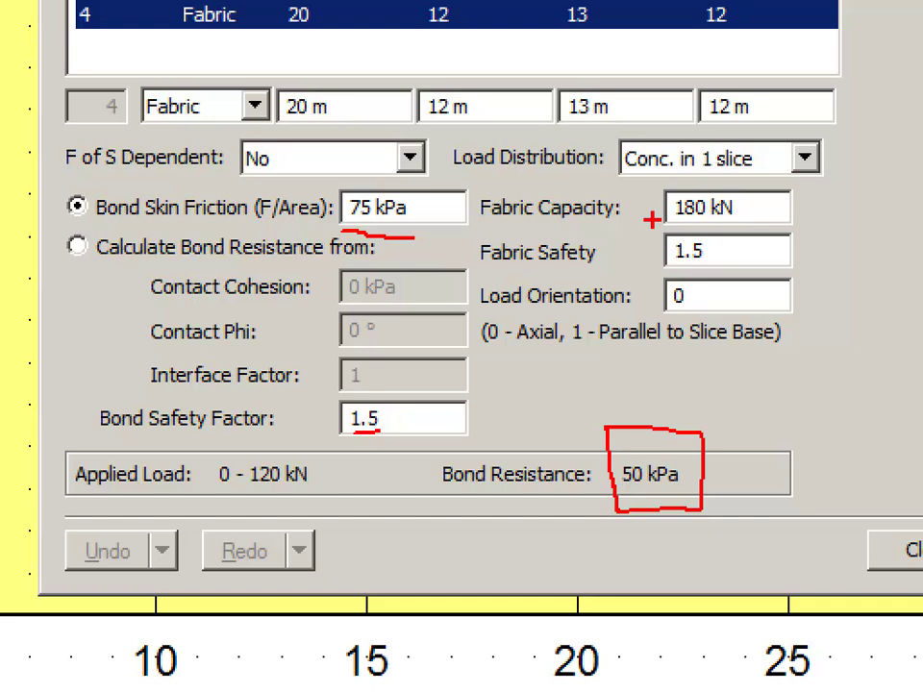
pyautogui.moveTo(650, 221); pyautogui.dragTo(713, 220)
pyautogui.moveTo(661, 267); pyautogui.dragTo(707, 265)
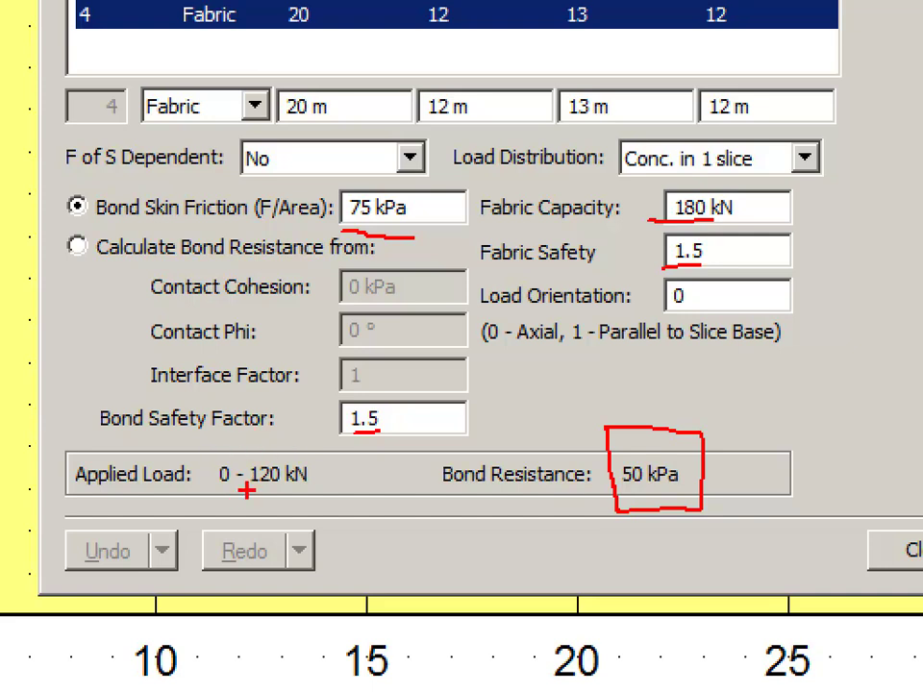
pyautogui.moveTo(248, 491); pyautogui.dragTo(293, 490)
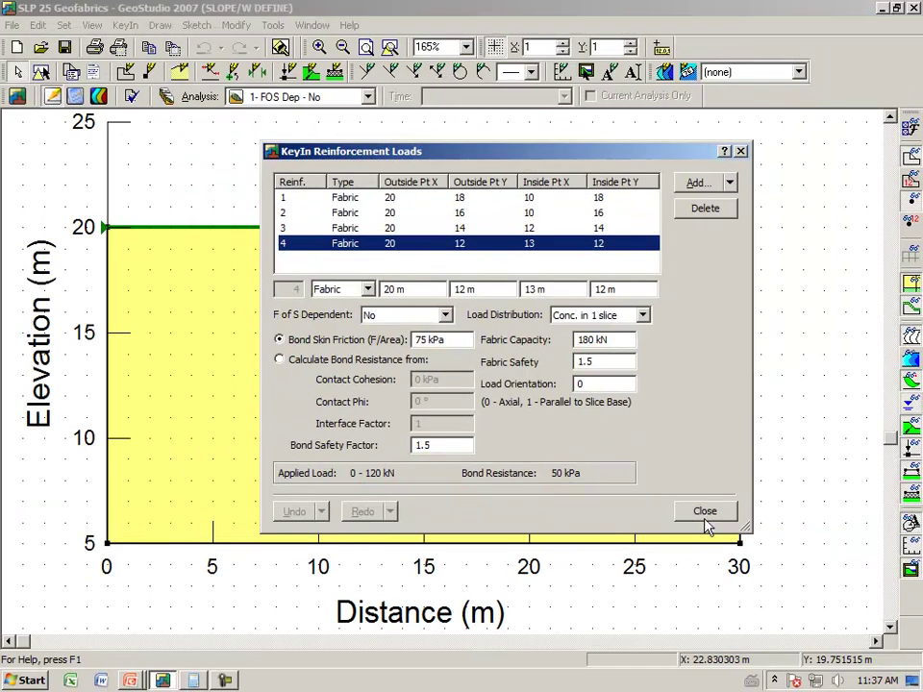
pyautogui.click(702, 515)
# Step: Close the reinforcement definitions and view Contour results with safety factor 1.451, toggling the safety map
pyautogui.click(705, 513)
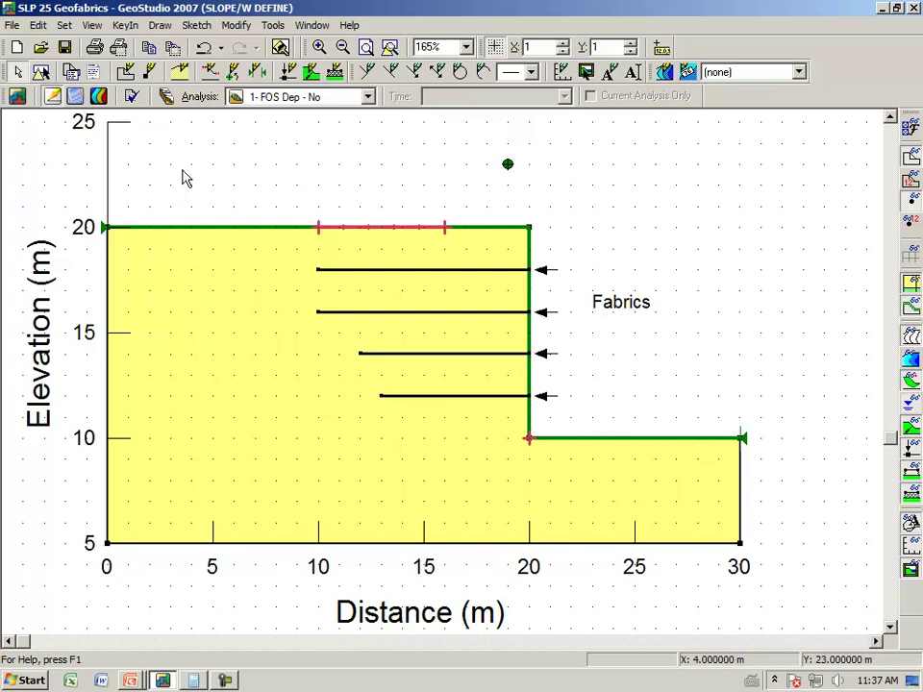
pyautogui.click(100, 97)
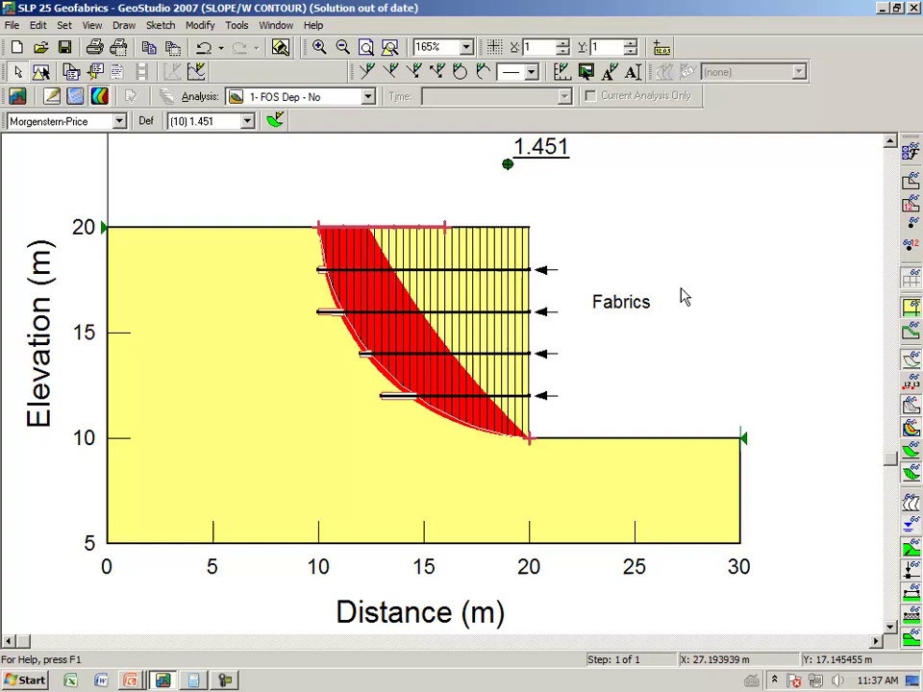
pyautogui.click(910, 429)
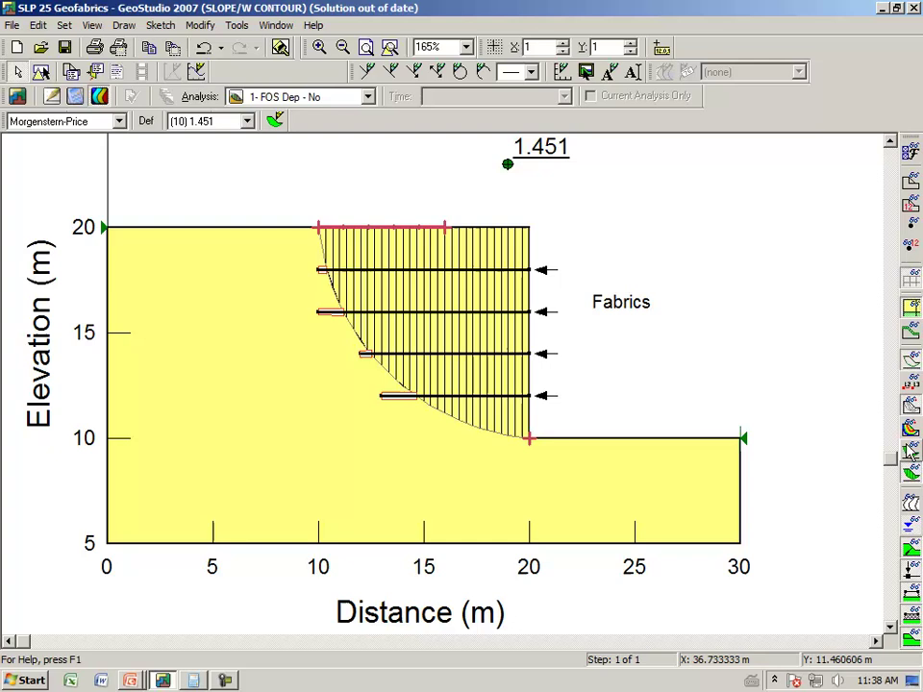
pyautogui.hotkey('ctrl', 'm')
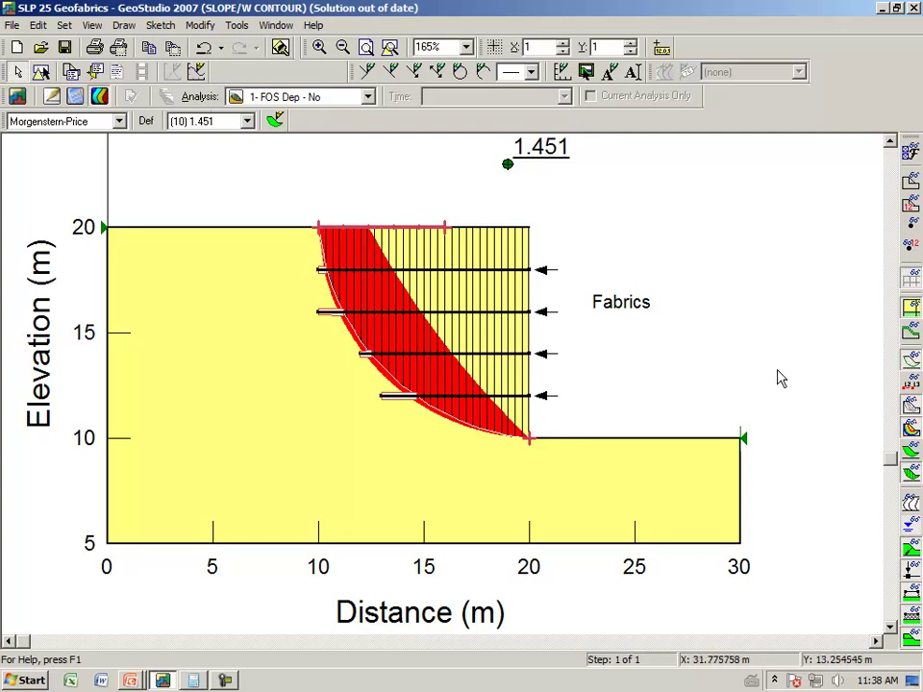
pyautogui.click(910, 433)
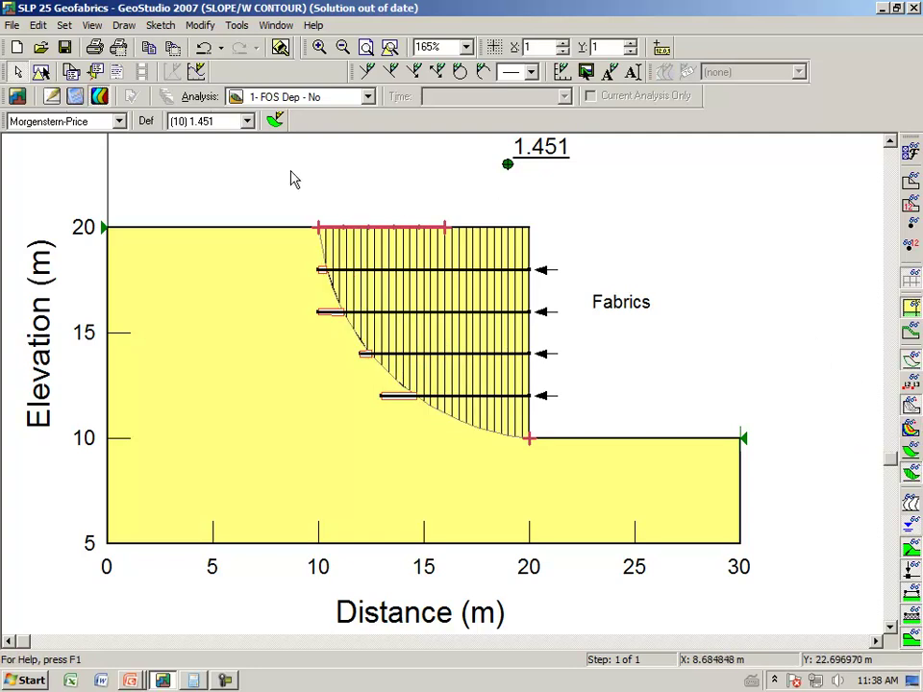
# Step: Display Reinforcement 1's object information: 19.884 kN fabric load used, bond governing
pyautogui.click(92, 26)
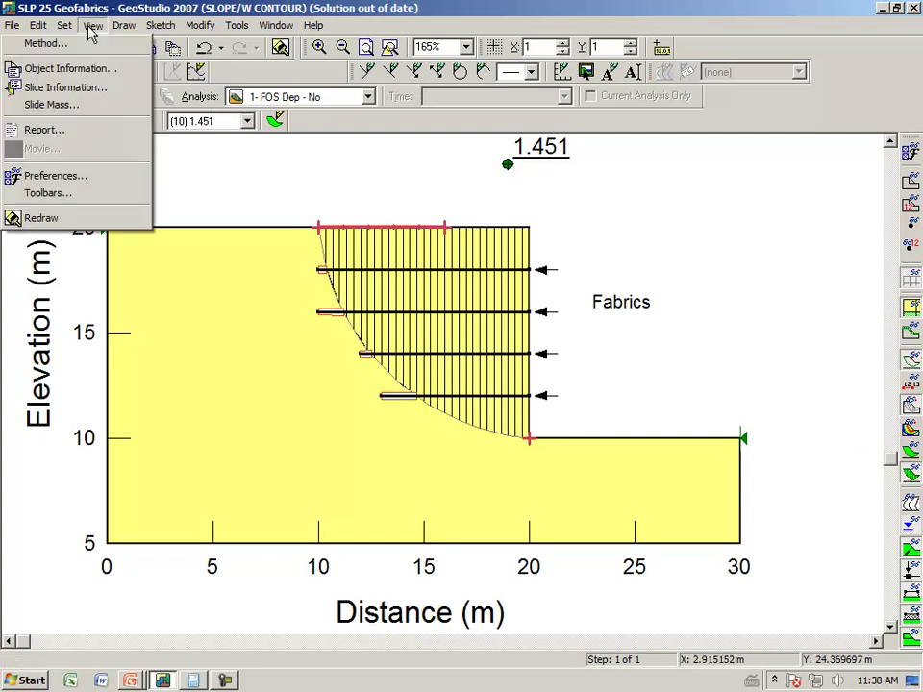
pyautogui.click(67, 67)
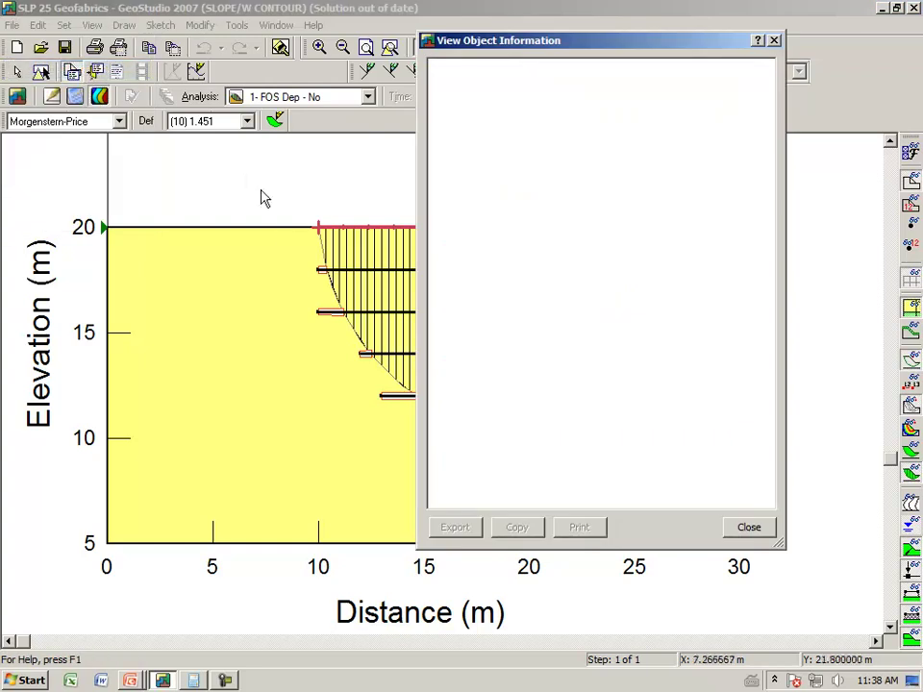
pyautogui.click(345, 273)
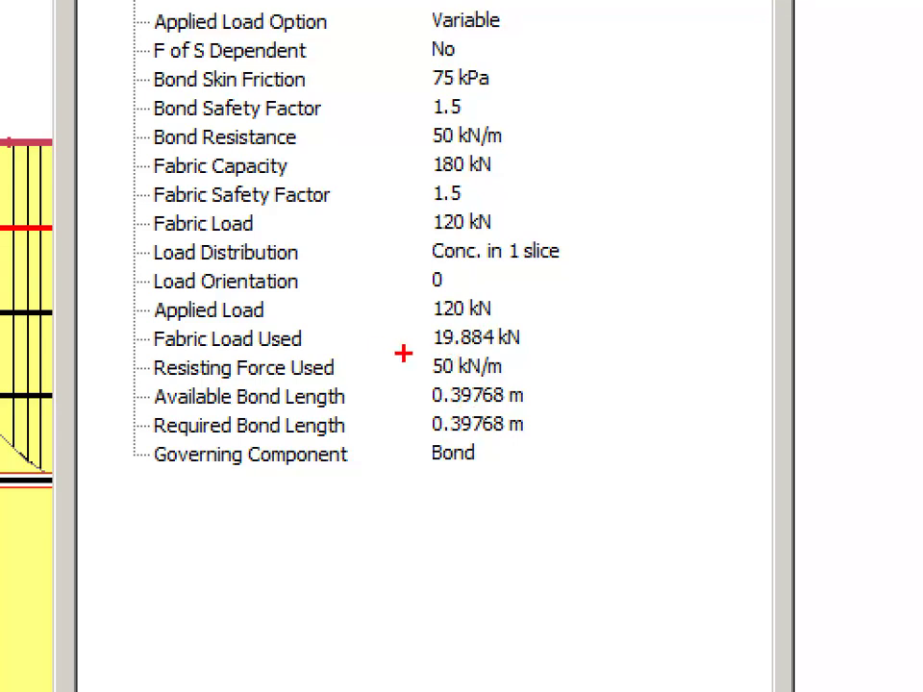
pyautogui.hotkey('alt', 'Tab')
pyautogui.hotkey('alt', 'Tab')
pyautogui.hotkey('alt', 'Tab')
pyautogui.hotkey('alt', 'Tab')
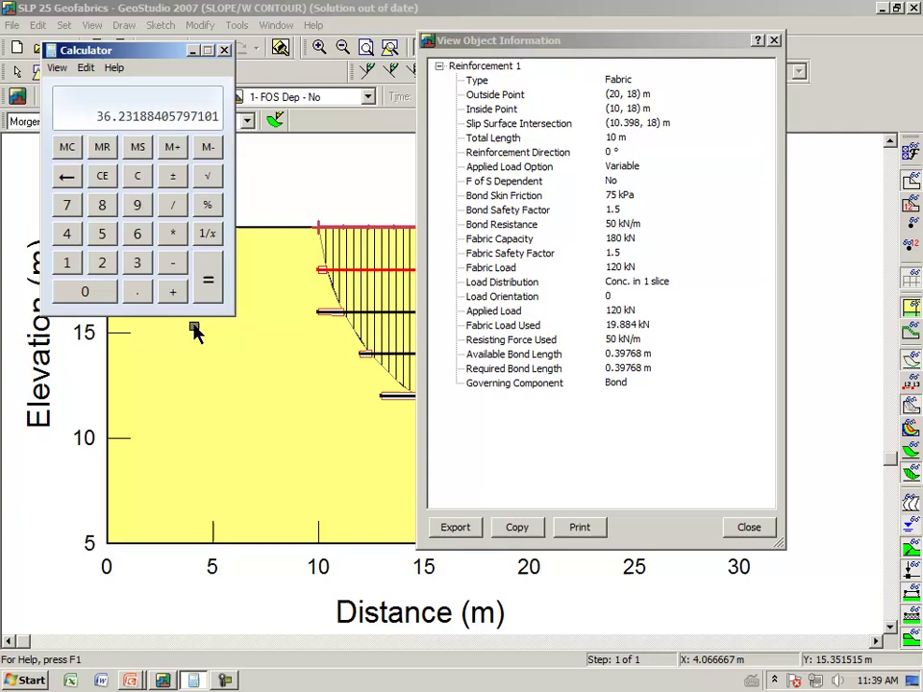
# Step: Compute 50 × 0.397 = 19.85 in Calculator to confirm Reinforcement 1's load, then minimise it
pyautogui.click(103, 236)
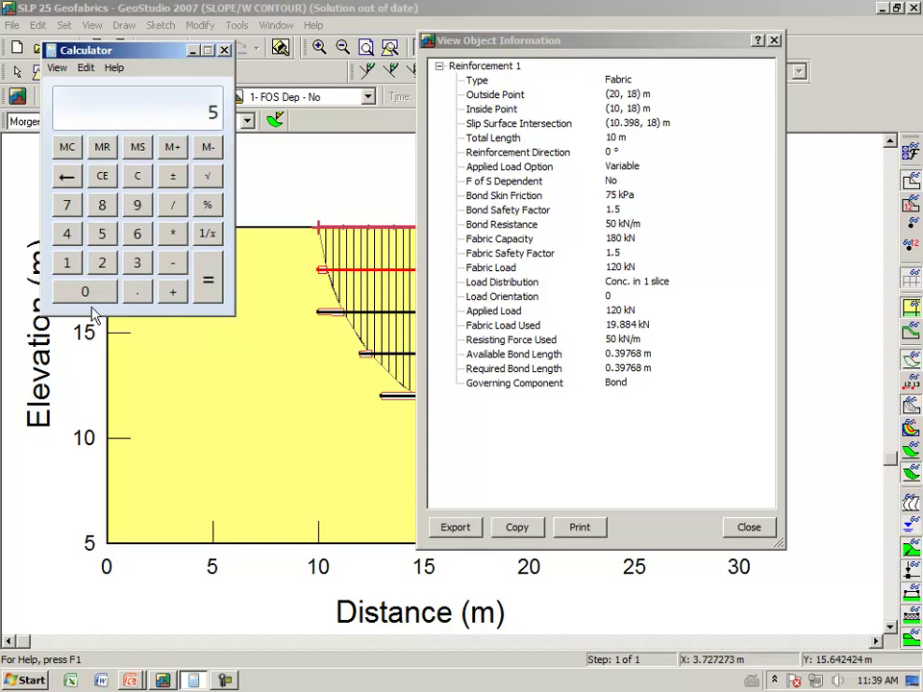
pyautogui.click(90, 294)
pyautogui.click(174, 235)
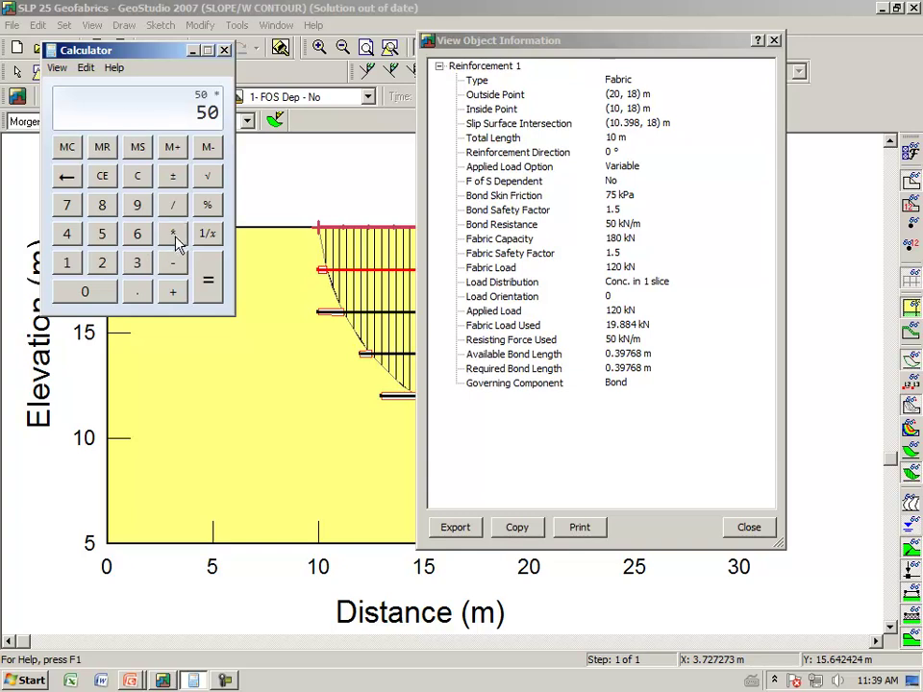
pyautogui.click(144, 270)
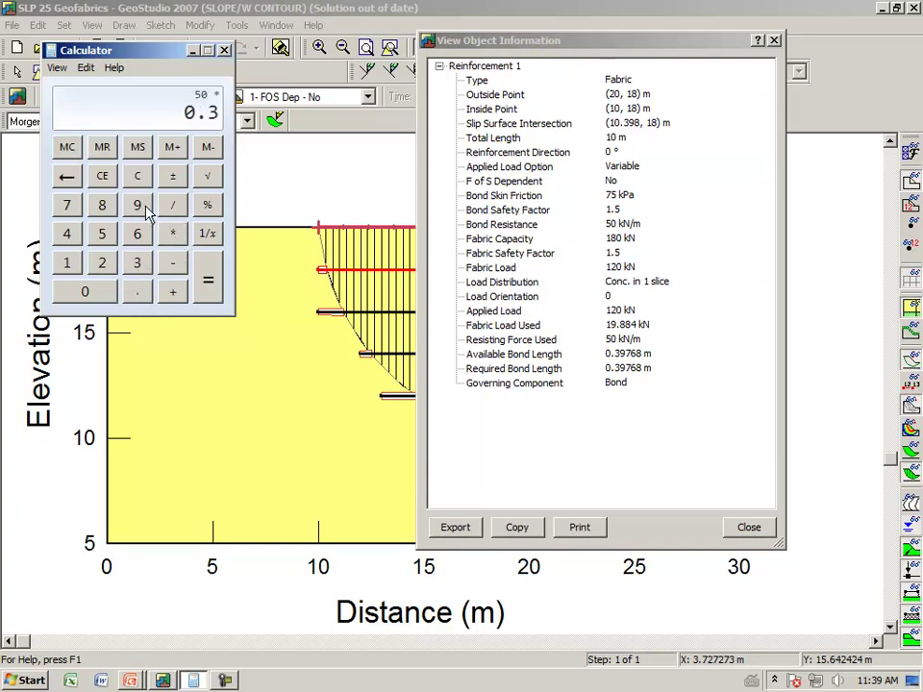
pyautogui.click(139, 207)
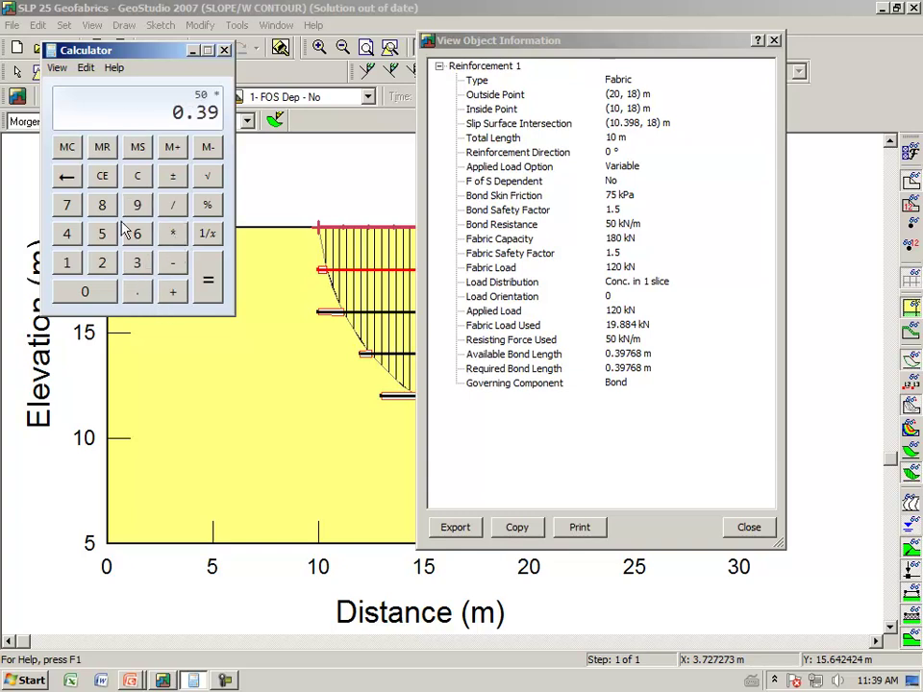
pyautogui.click(67, 206)
pyautogui.click(214, 288)
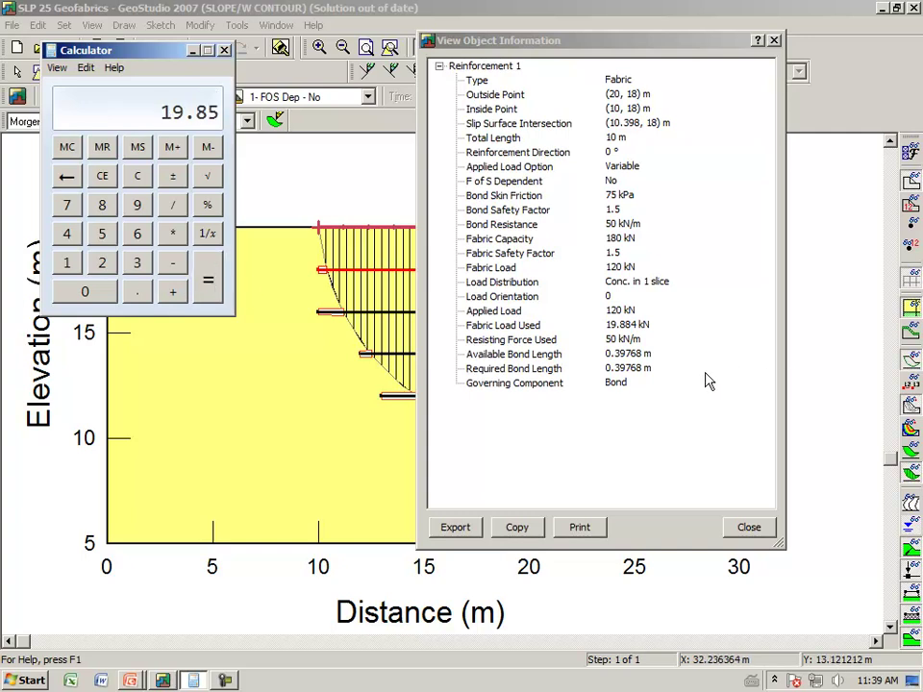
pyautogui.click(194, 50)
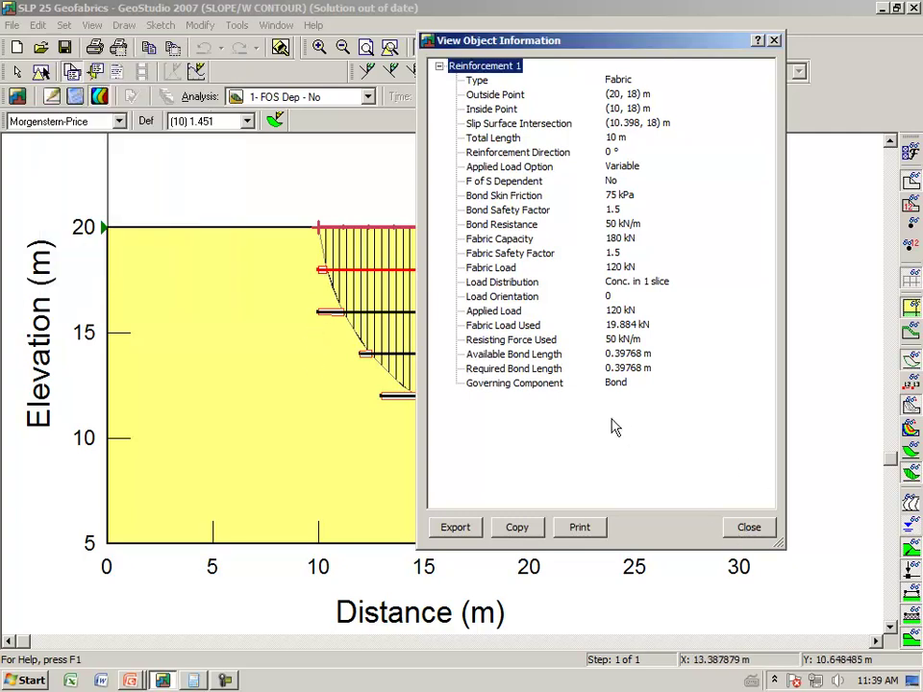
# Step: Review Reinforcements 2–4 fabric loads (59.711, 25.611, 83.189 kN) and close the object information
pyautogui.click(359, 314)
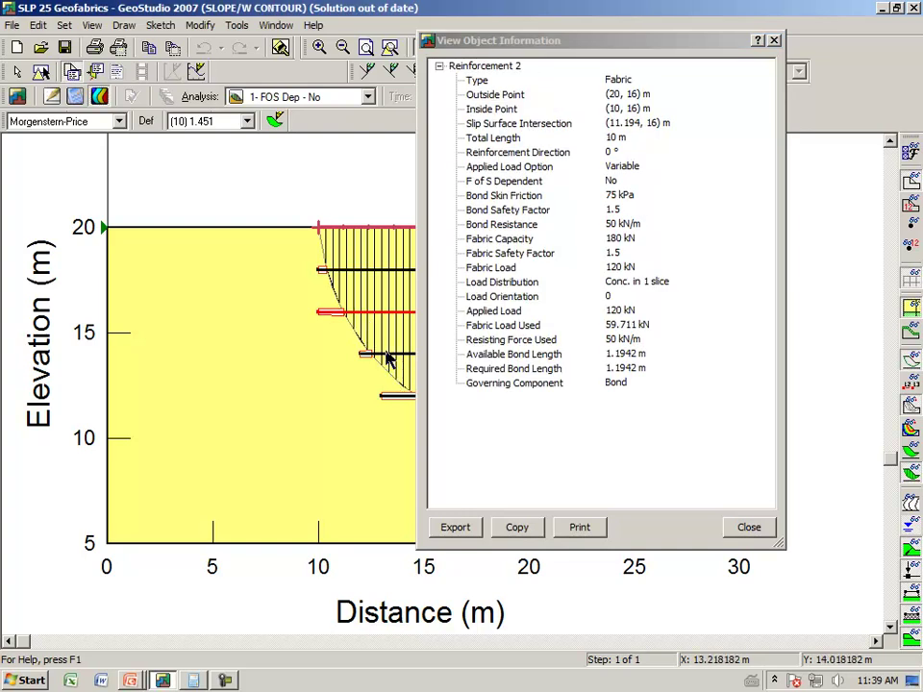
pyautogui.click(384, 356)
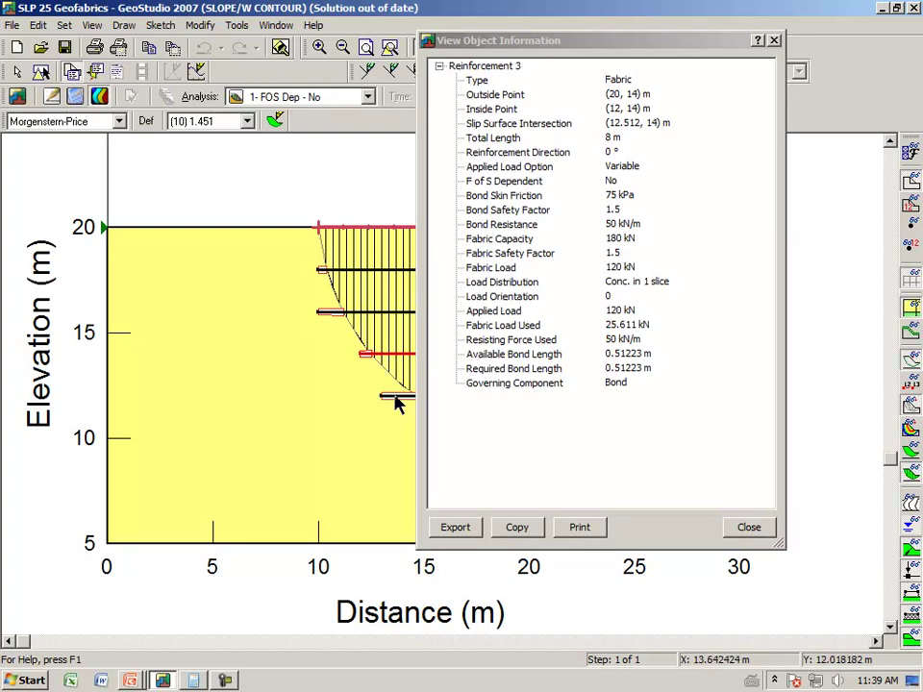
pyautogui.click(397, 401)
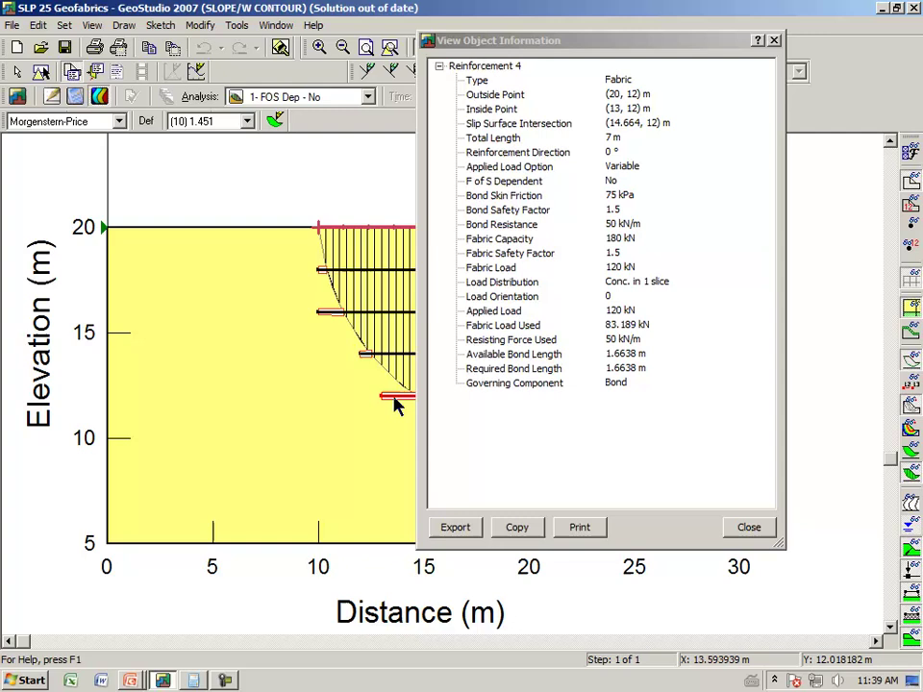
pyautogui.click(749, 527)
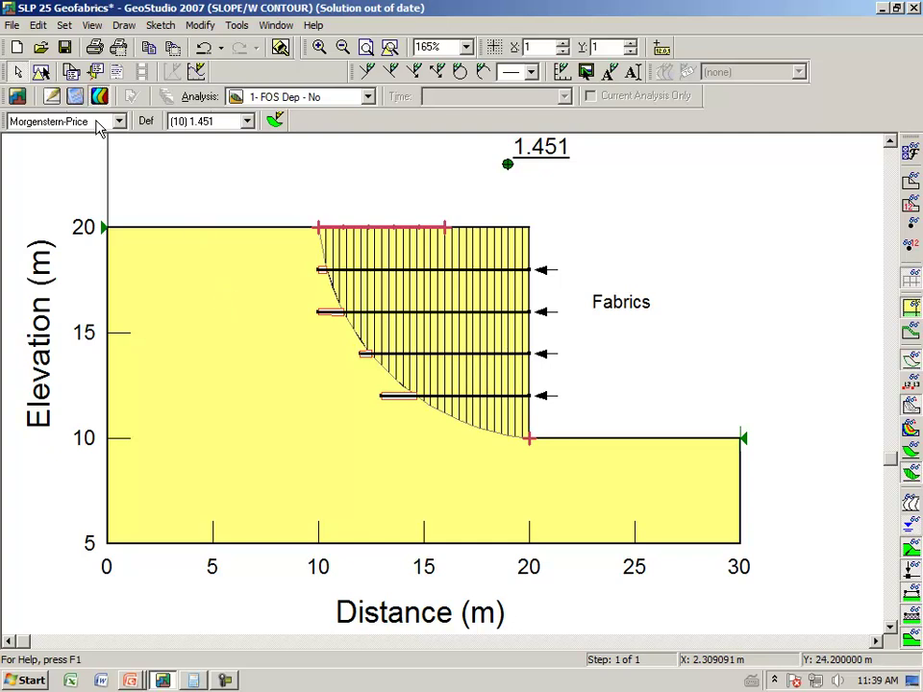
# Step: Return to Define and make '2- FOS Dep - Yes' the current analysis
pyautogui.click(52, 98)
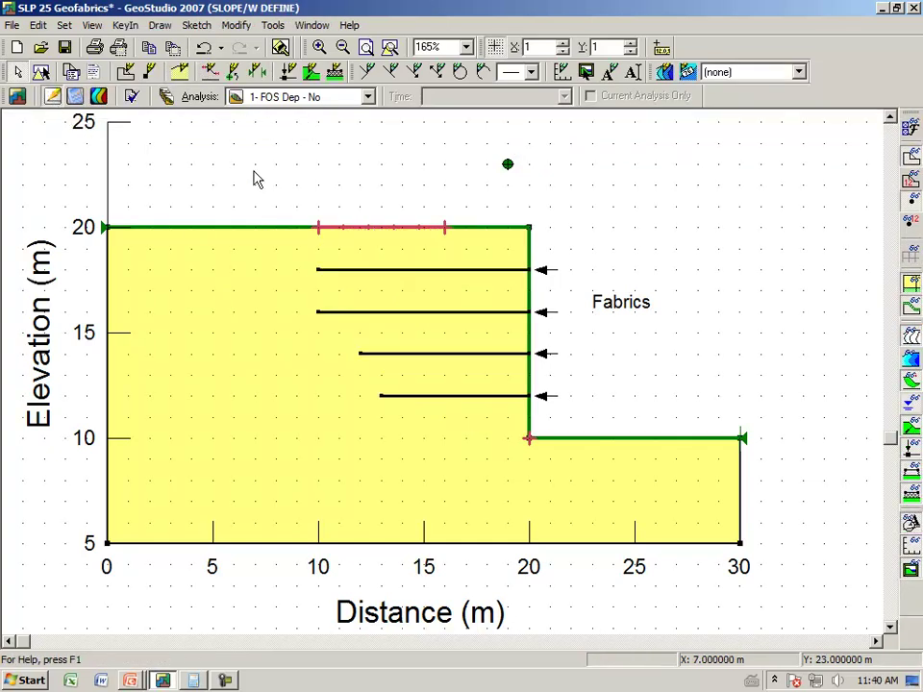
pyautogui.click(367, 96)
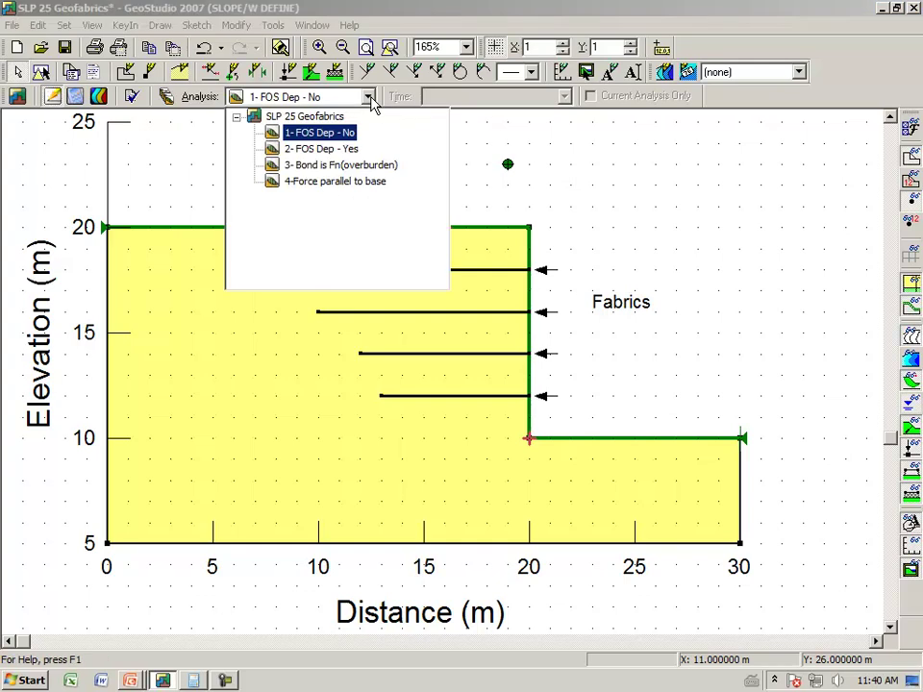
pyautogui.click(325, 151)
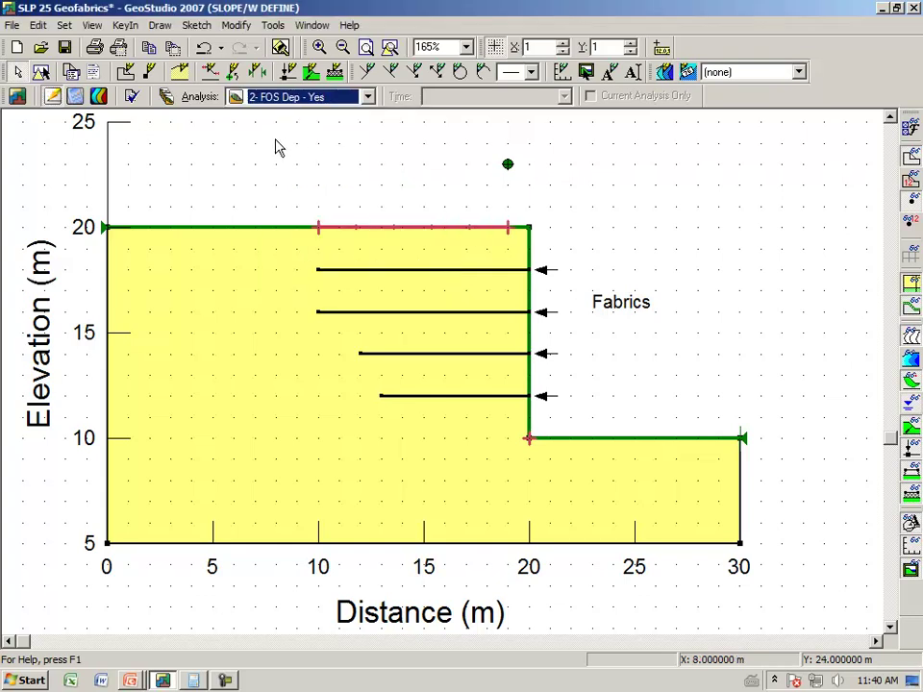
# Step: Open KeyIn Reinforcement Loads and inspect the settings of fabrics 1, 2 and 3
pyautogui.click(133, 29)
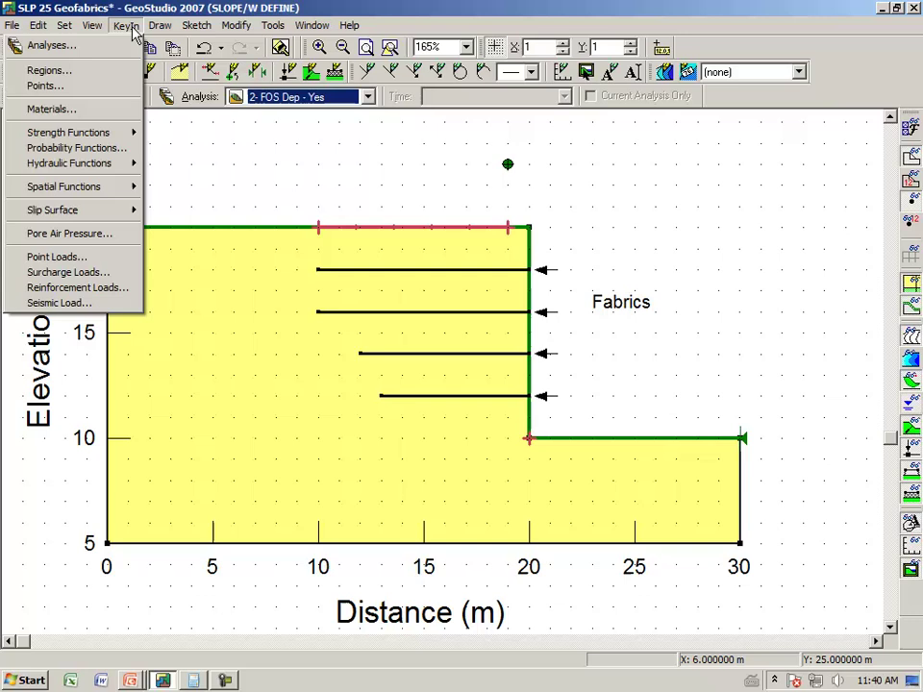
pyautogui.click(116, 288)
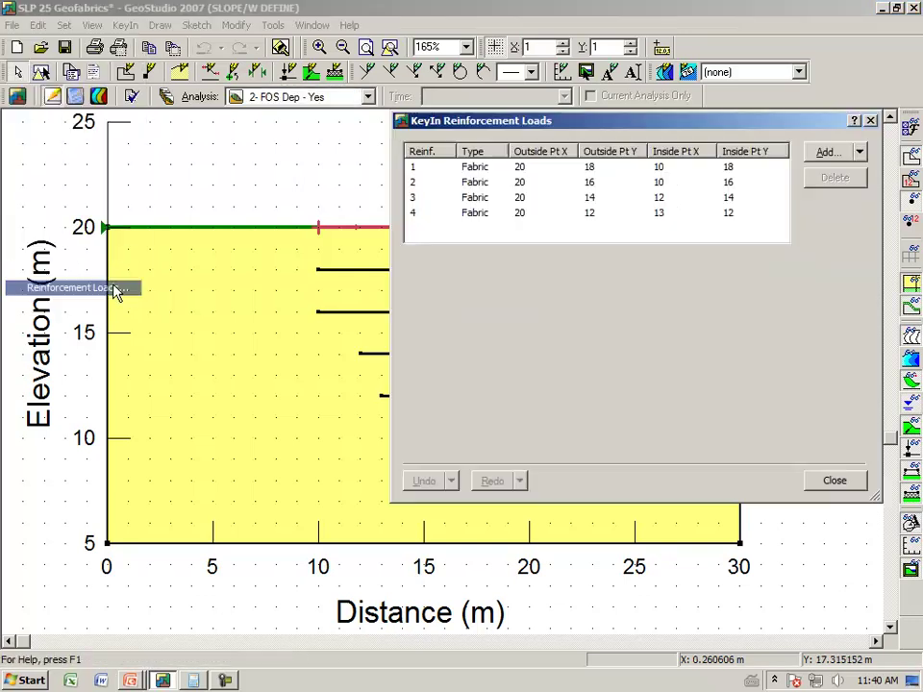
pyautogui.click(342, 272)
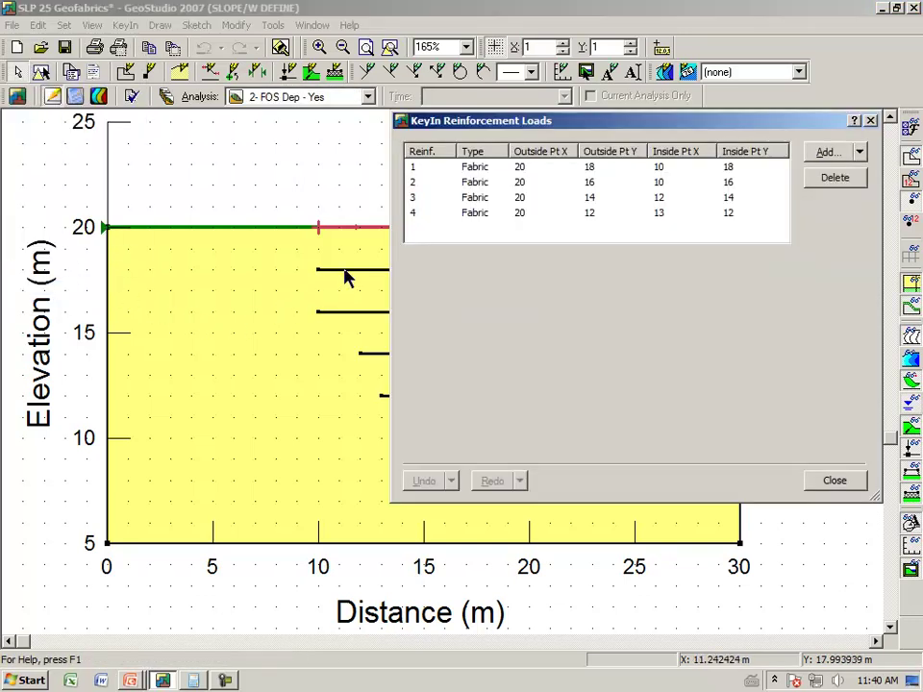
pyautogui.click(469, 184)
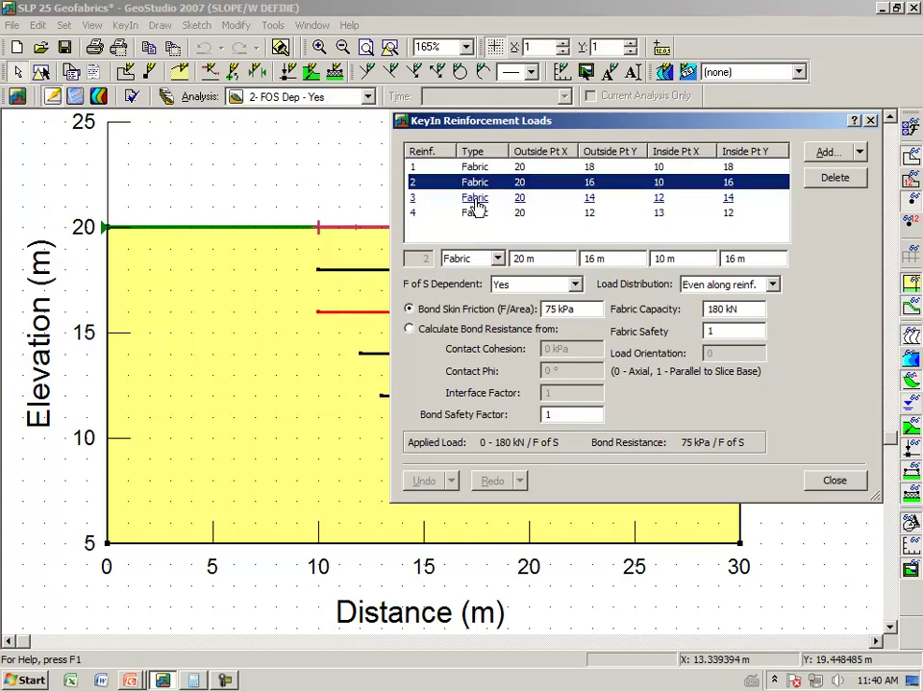
pyautogui.click(473, 199)
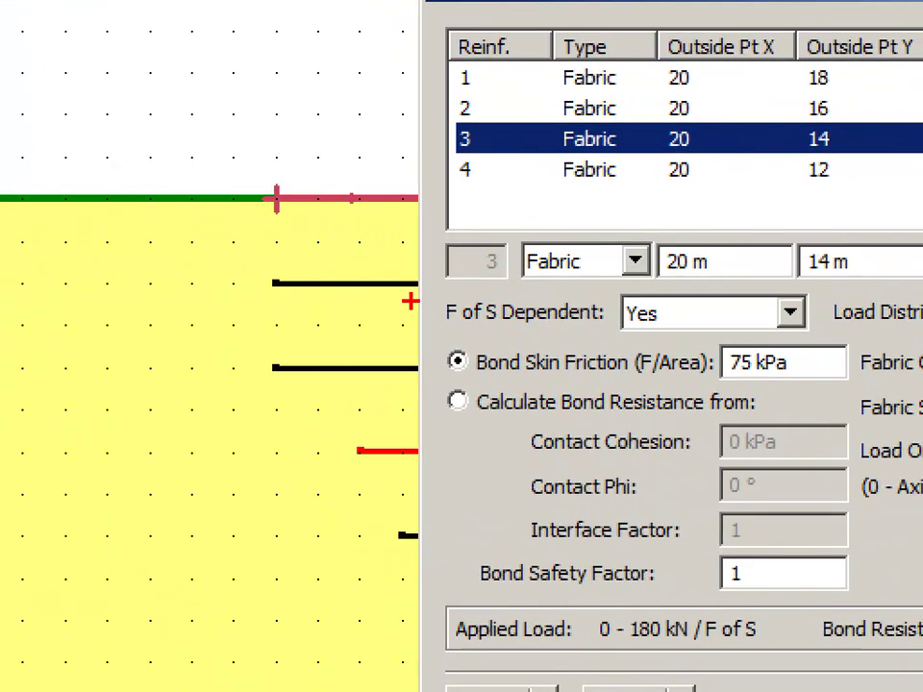
# Step: Annotate the F of S Dependent setting, 75 kPa bond skin friction and Load Distribution option
pyautogui.moveTo(426, 336)
pyautogui.mouseDown()
pyautogui.moveTo(626, 331)
pyautogui.moveTo(688, 306)
pyautogui.moveTo(618, 295)
pyautogui.moveTo(430, 301)
pyautogui.mouseUp()
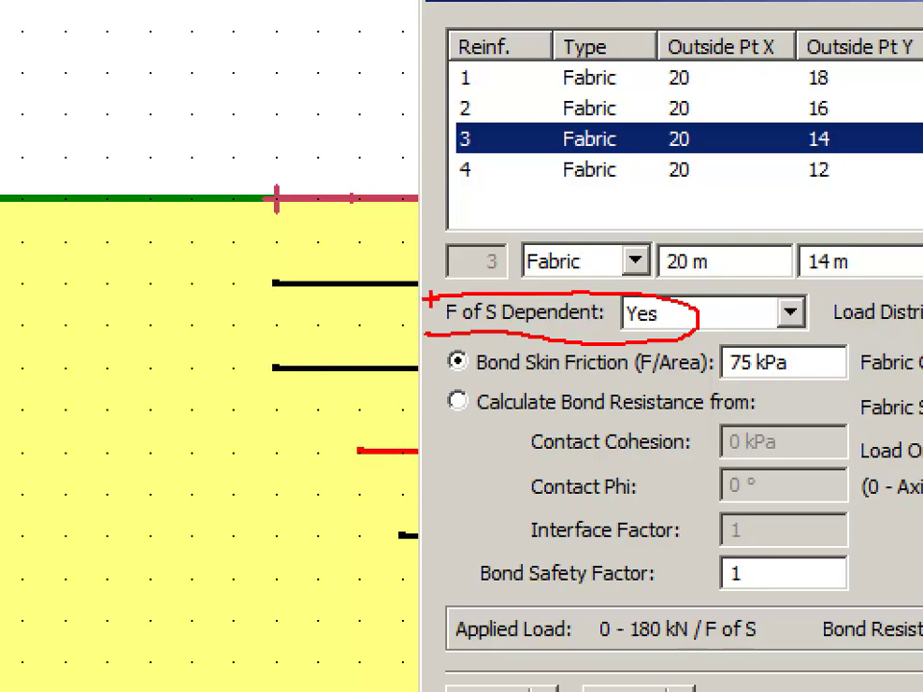
pyautogui.press('Escape')
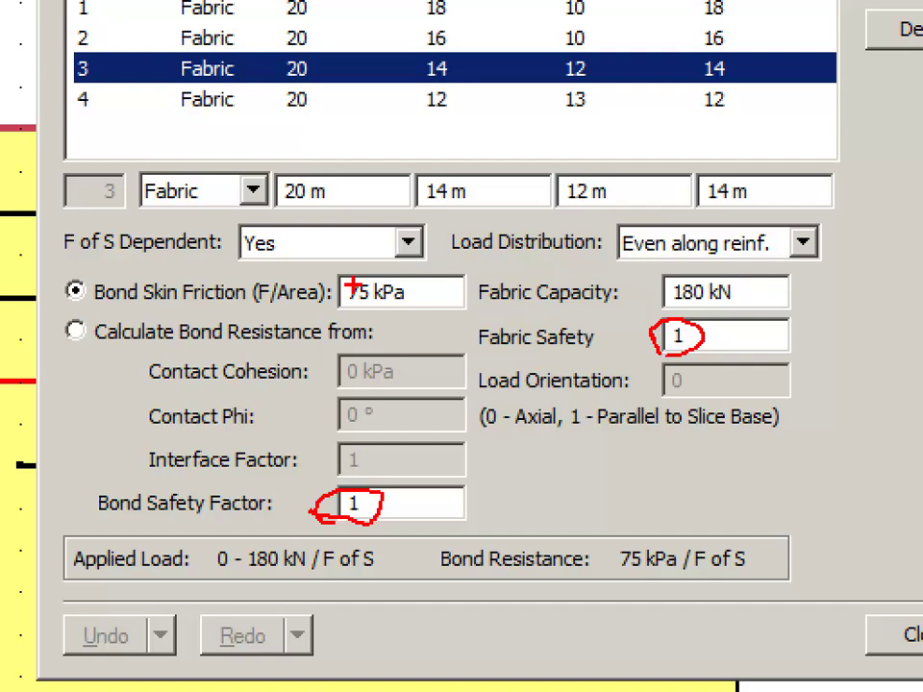
pyautogui.moveTo(348, 307); pyautogui.dragTo(385, 311)
pyautogui.moveTo(693, 577); pyautogui.dragTo(696, 580)
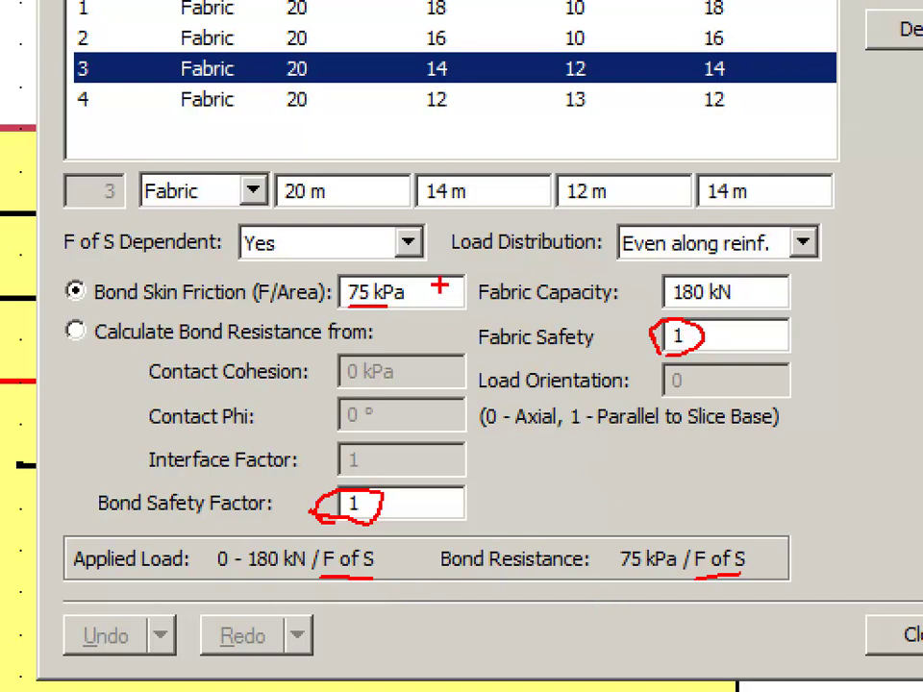
pyautogui.moveTo(466, 262); pyautogui.dragTo(577, 271)
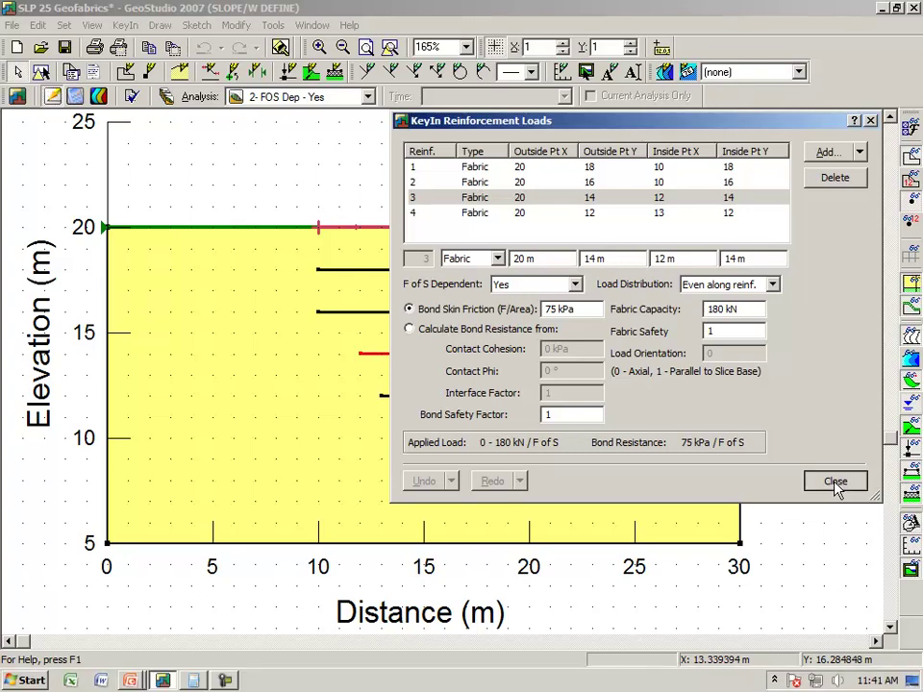
# Step: Close the reinforcement loads and view contour results with safety factor 1.419, toggling the safety map
pyautogui.click(835, 482)
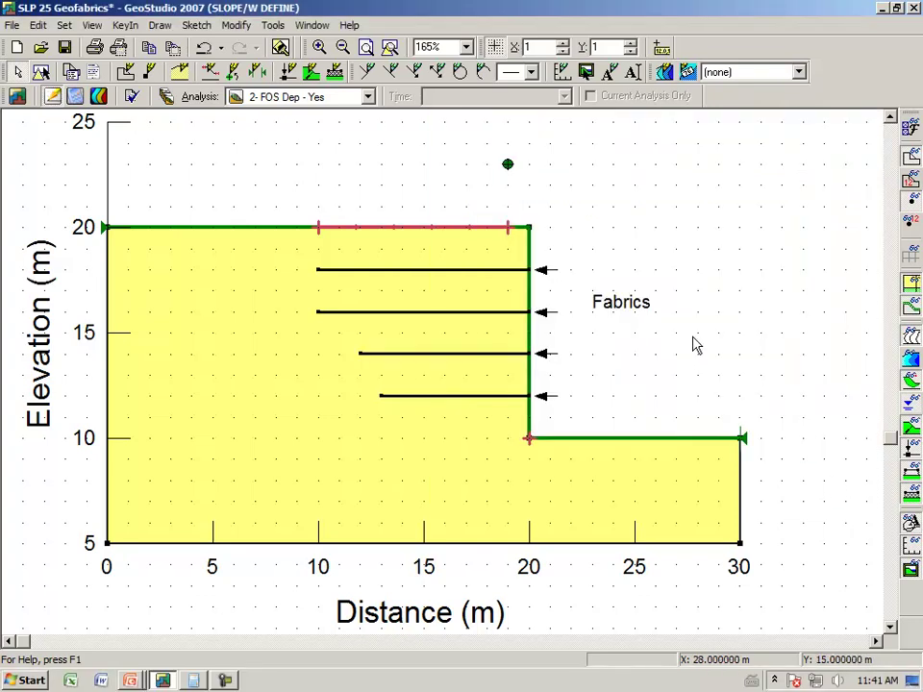
pyautogui.click(97, 98)
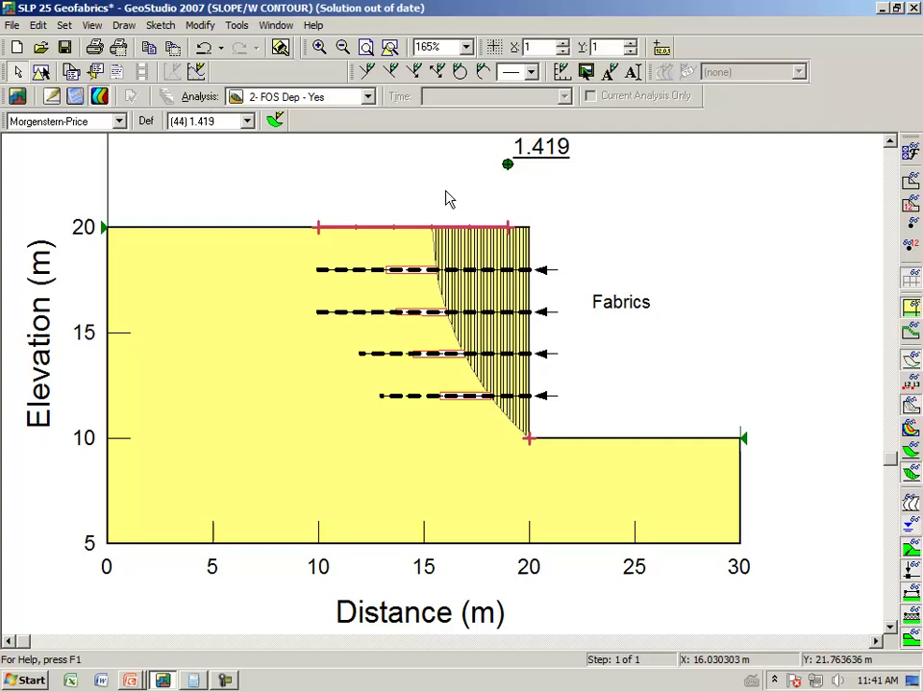
pyautogui.click(911, 429)
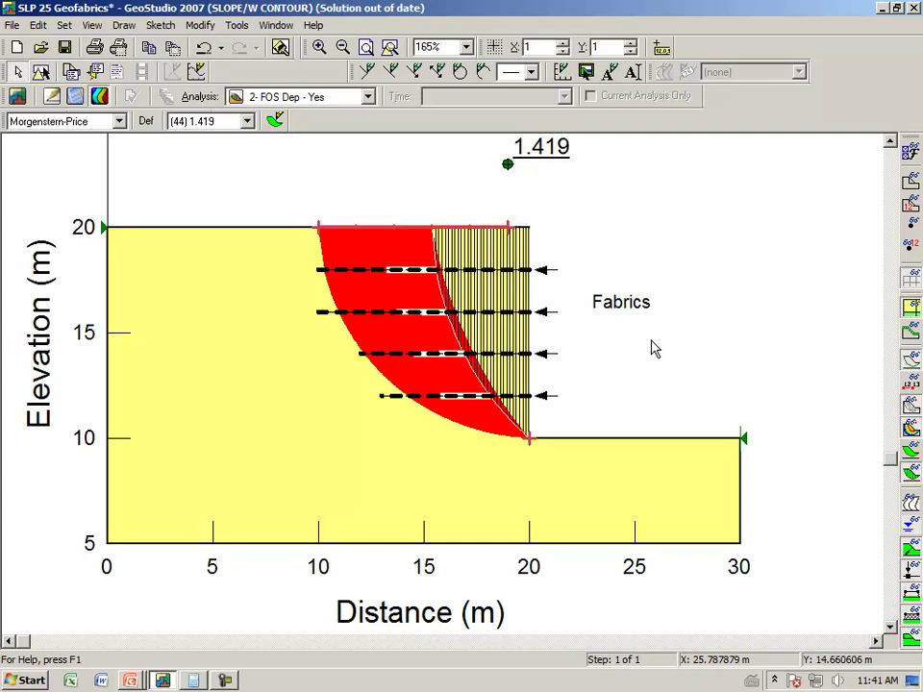
pyautogui.click(914, 436)
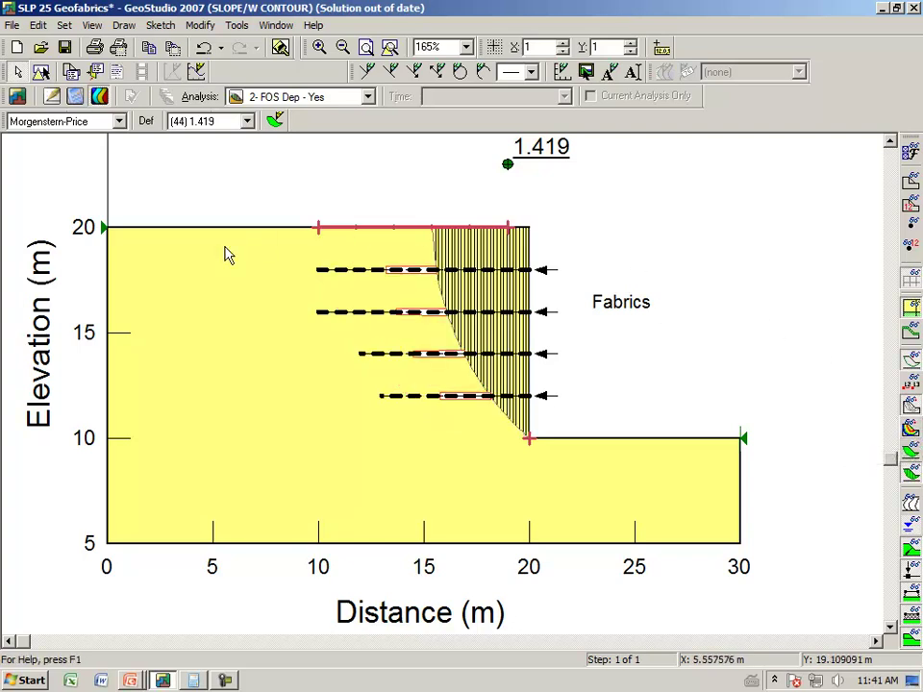
# Step: Show object information for the fabrics at 18 m and 16 m, resizing the window
pyautogui.click(92, 26)
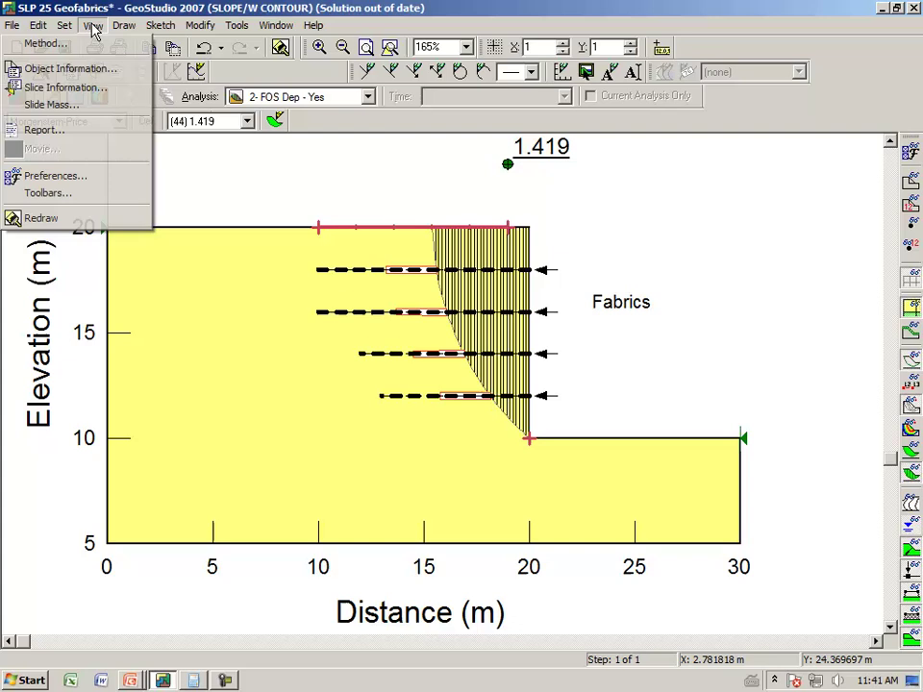
pyautogui.click(63, 64)
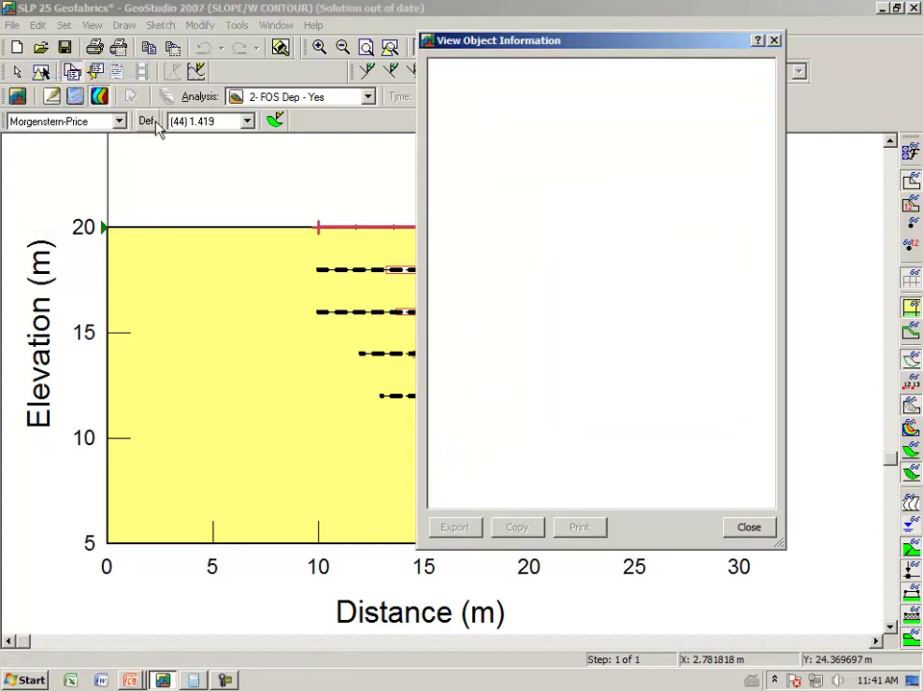
pyautogui.click(397, 277)
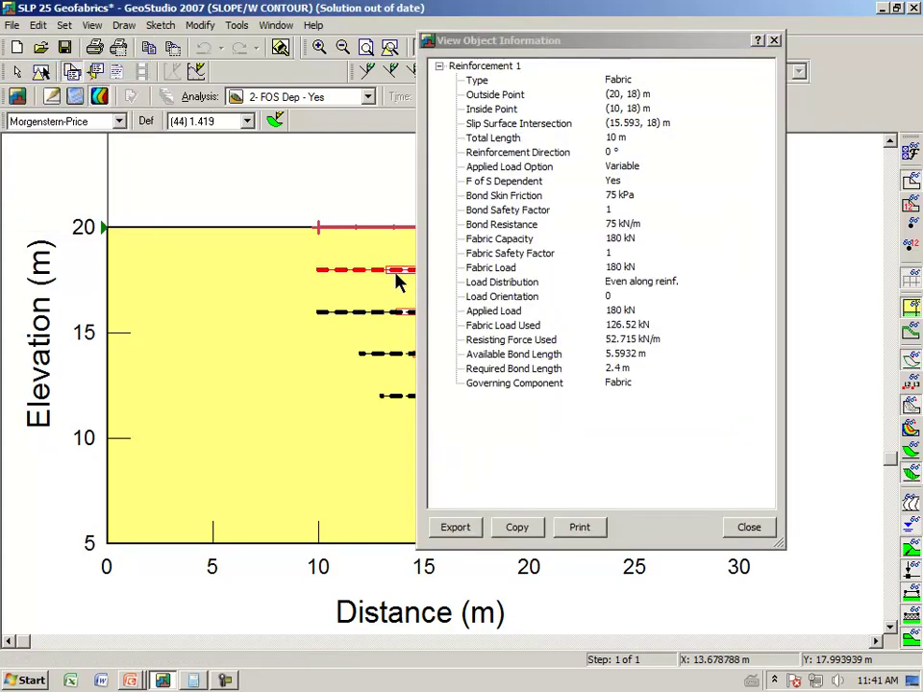
pyautogui.click(608, 39)
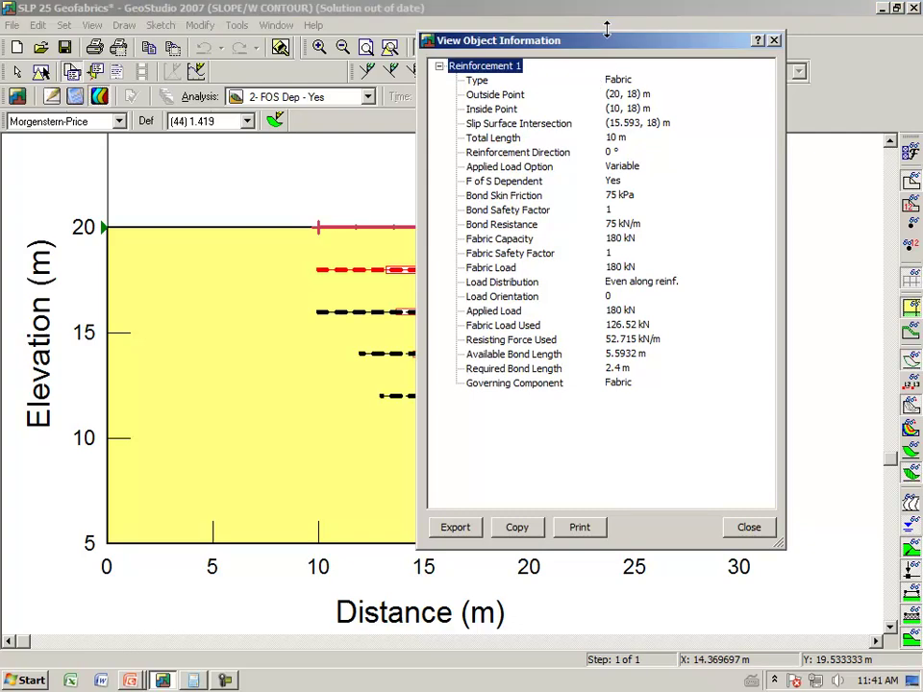
pyautogui.moveTo(607, 29); pyautogui.dragTo(608, 50)
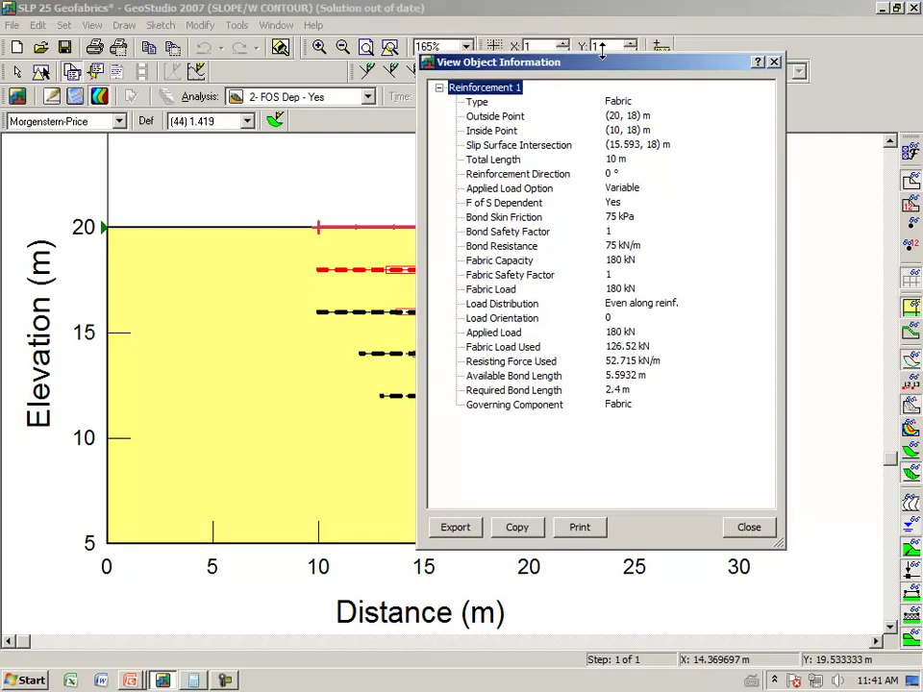
pyautogui.click(380, 318)
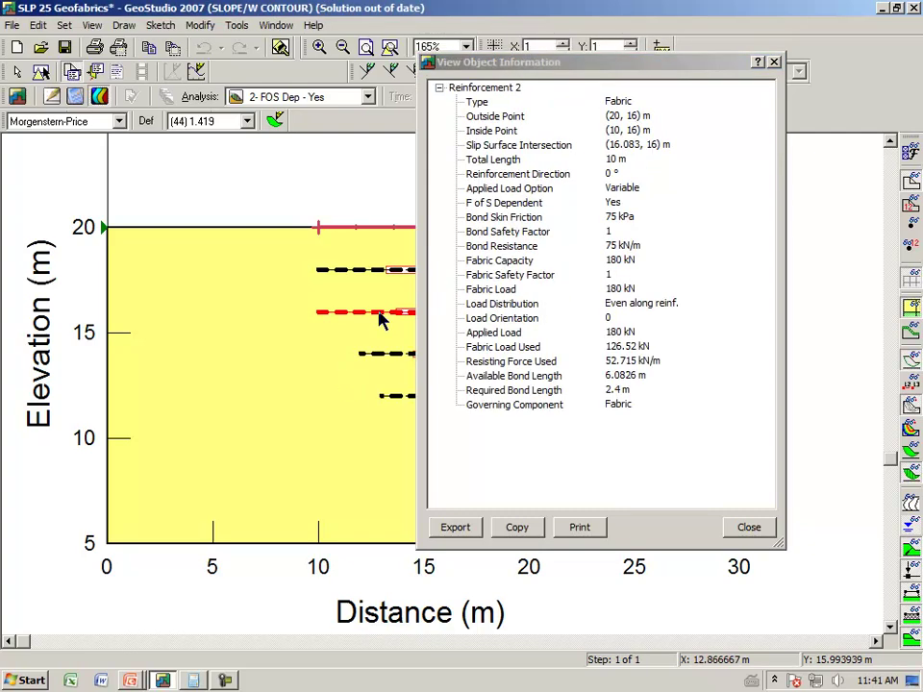
pyautogui.click(748, 529)
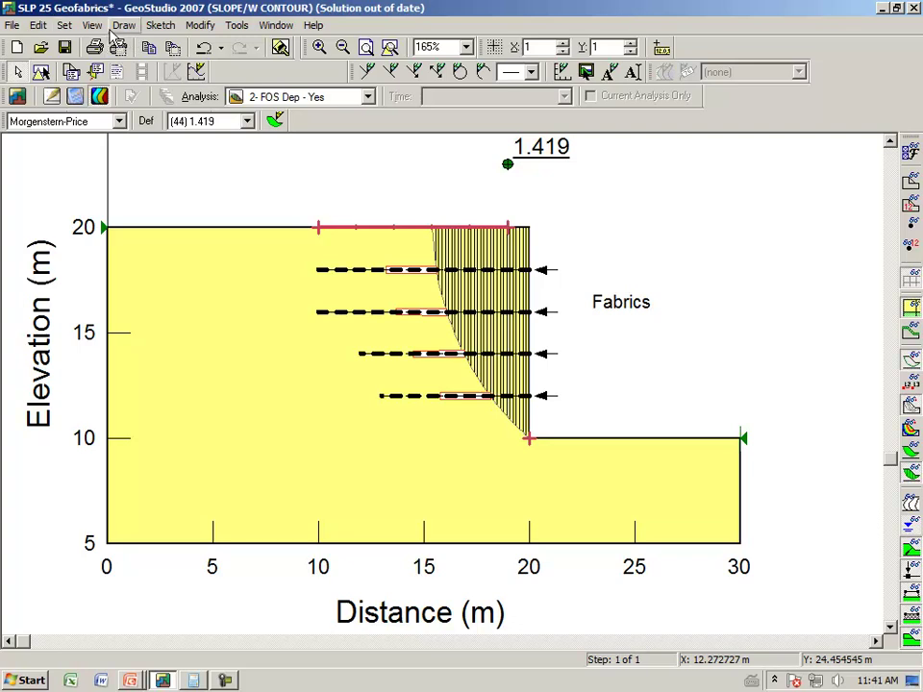
# Step: Reopen the 16 m fabric's results (126.52 kN used) and note the 180/1.41 ratio
pyautogui.click(91, 26)
pyautogui.click(85, 68)
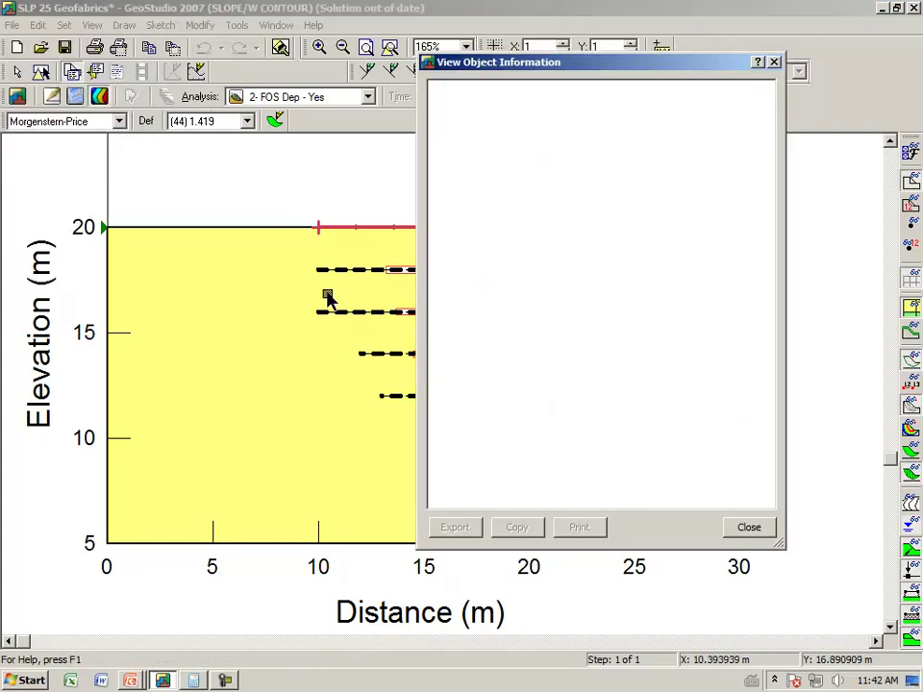
pyautogui.click(376, 320)
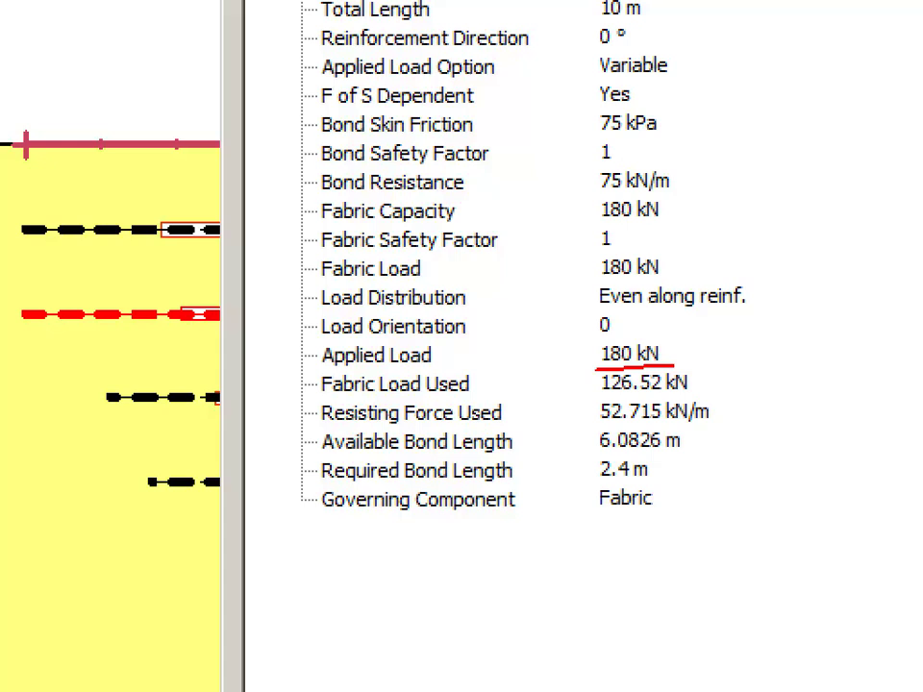
pyautogui.moveTo(719, 348); pyautogui.dragTo(727, 339)
pyautogui.click(768, 368)
pyautogui.moveTo(797, 350)
pyautogui.mouseDown()
pyautogui.moveTo(796, 377)
pyautogui.moveTo(818, 372)
pyautogui.mouseUp()
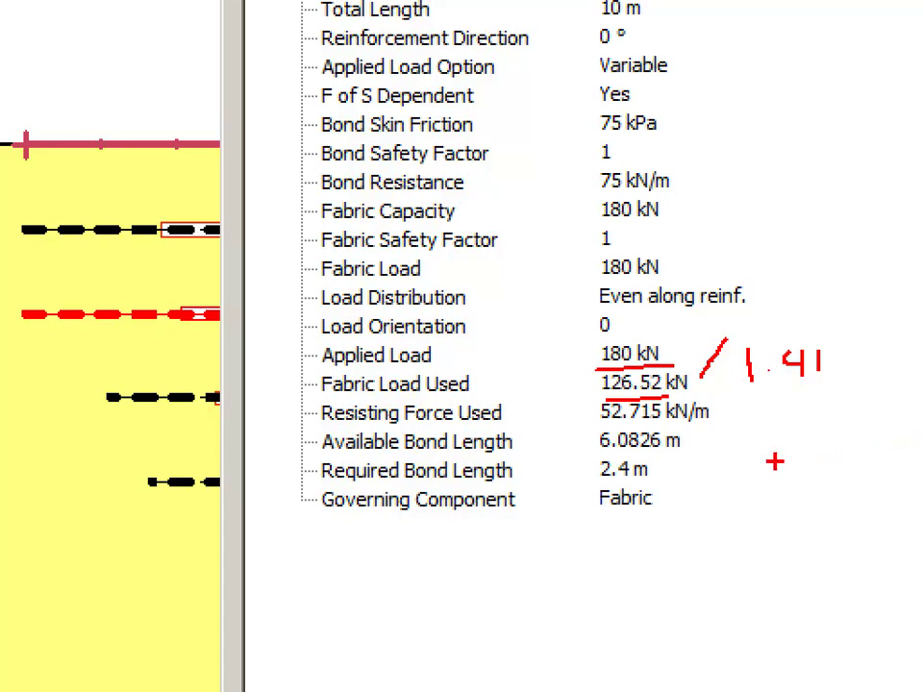
pyautogui.press('Escape')
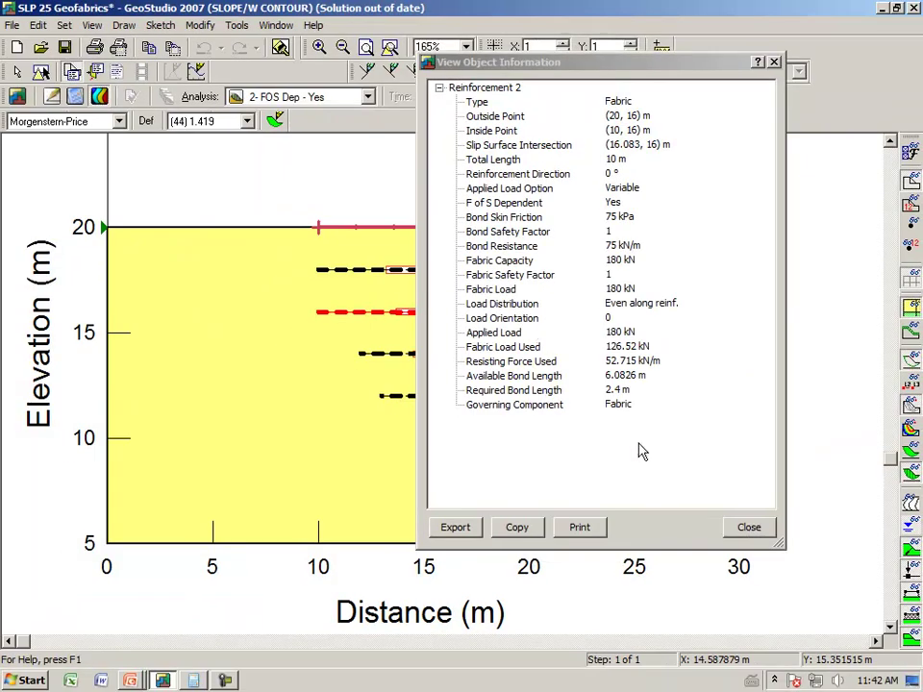
# Step: Compute 150 ÷ 1.419 ≈ 105.708 in Windows Calculator
pyautogui.click(746, 531)
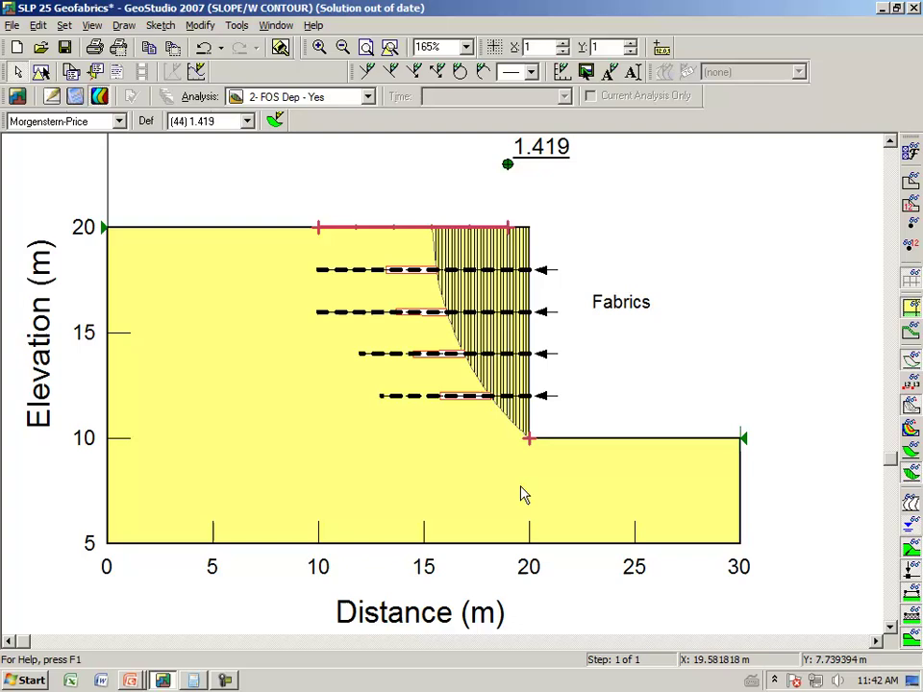
pyautogui.hotkey('alt', 'Tab')
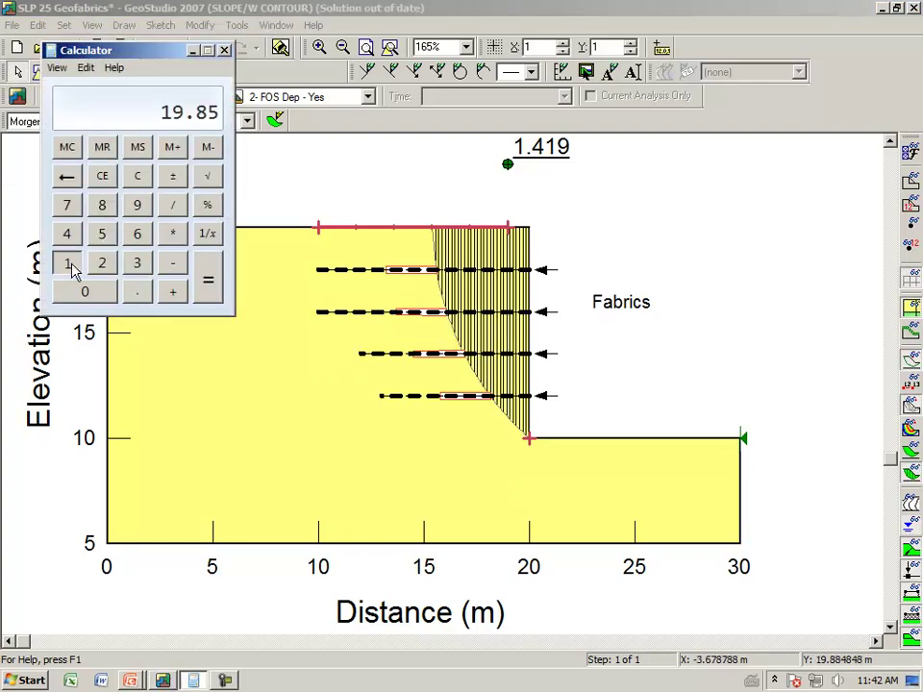
pyautogui.click(71, 269)
pyautogui.click(101, 233)
pyautogui.click(86, 292)
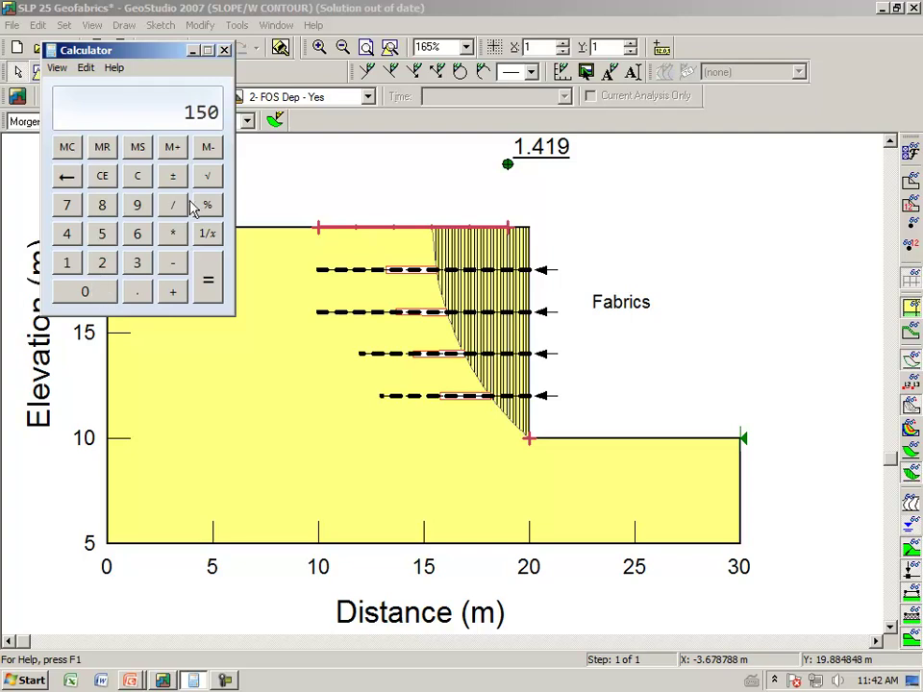
pyautogui.click(173, 205)
pyautogui.click(66, 262)
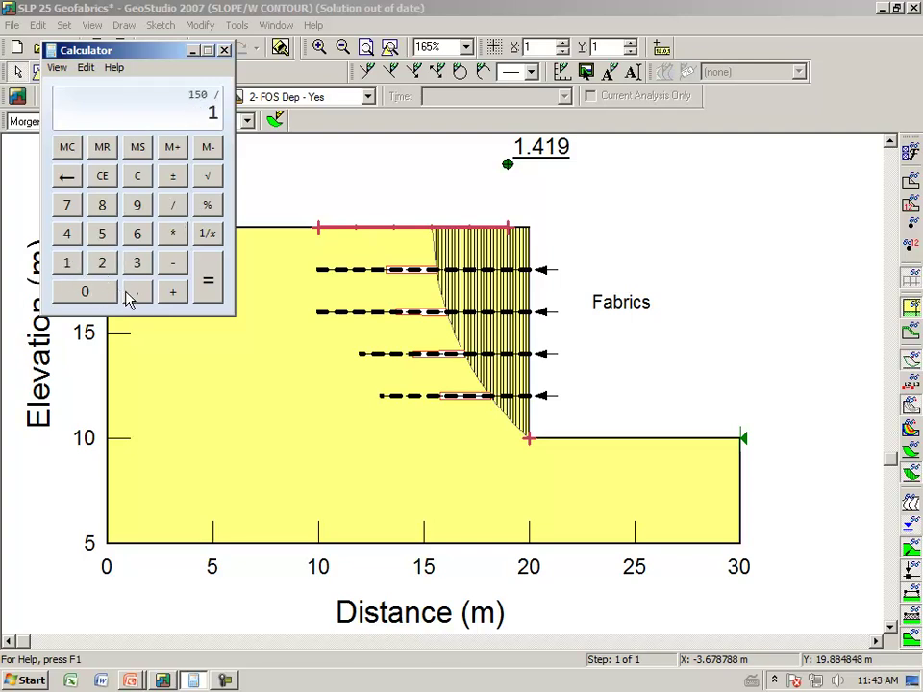
pyautogui.click(135, 294)
pyautogui.click(64, 235)
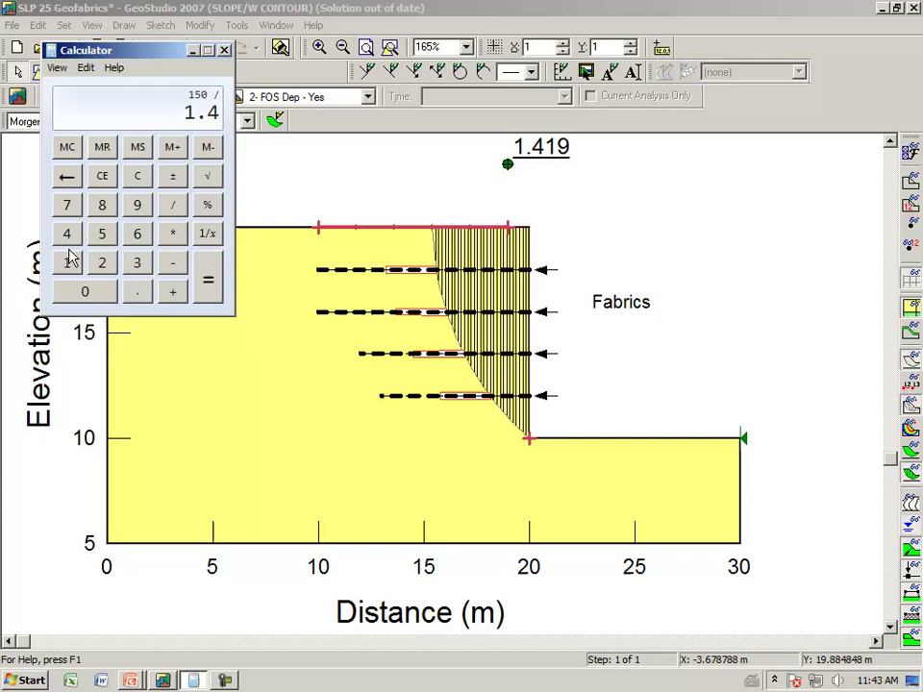
pyautogui.click(68, 262)
pyautogui.click(137, 205)
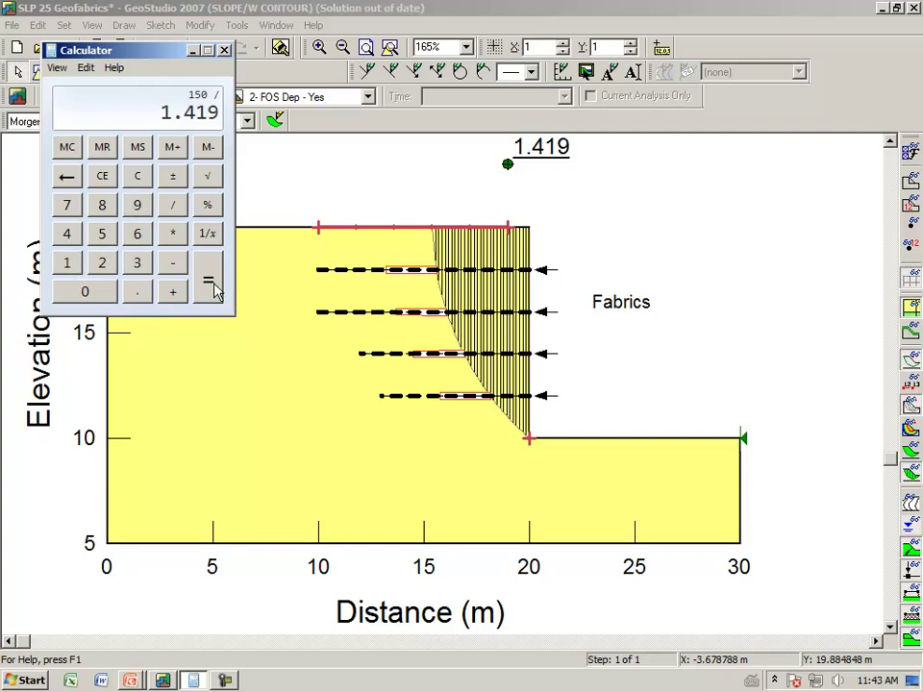
pyautogui.click(209, 282)
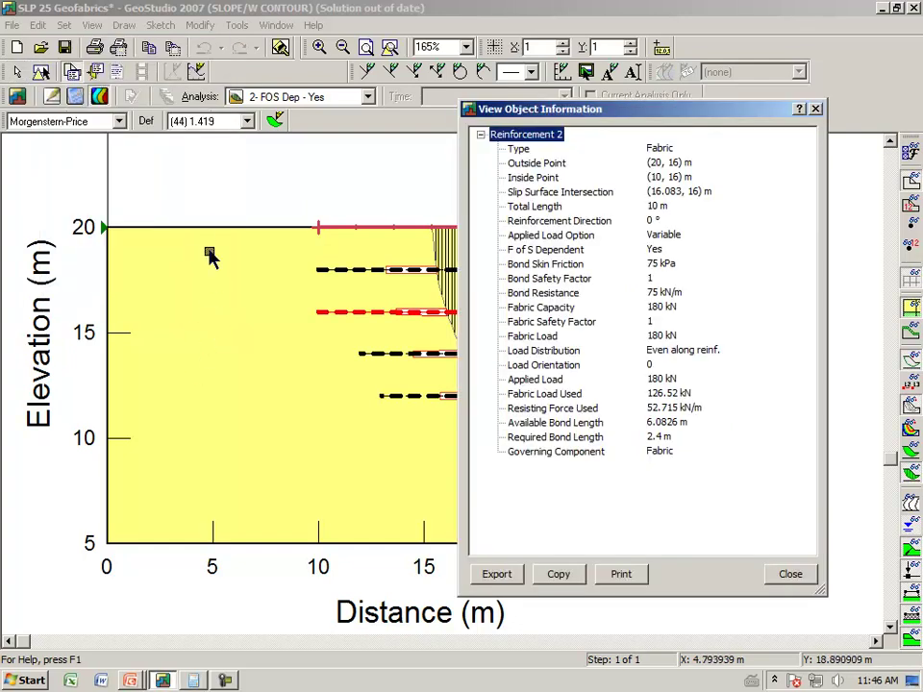
# Step: Compute 180 ÷ 1.419 ≈ 126.85 and compare it with the 126.52 kN fabric load used
pyautogui.click(193, 679)
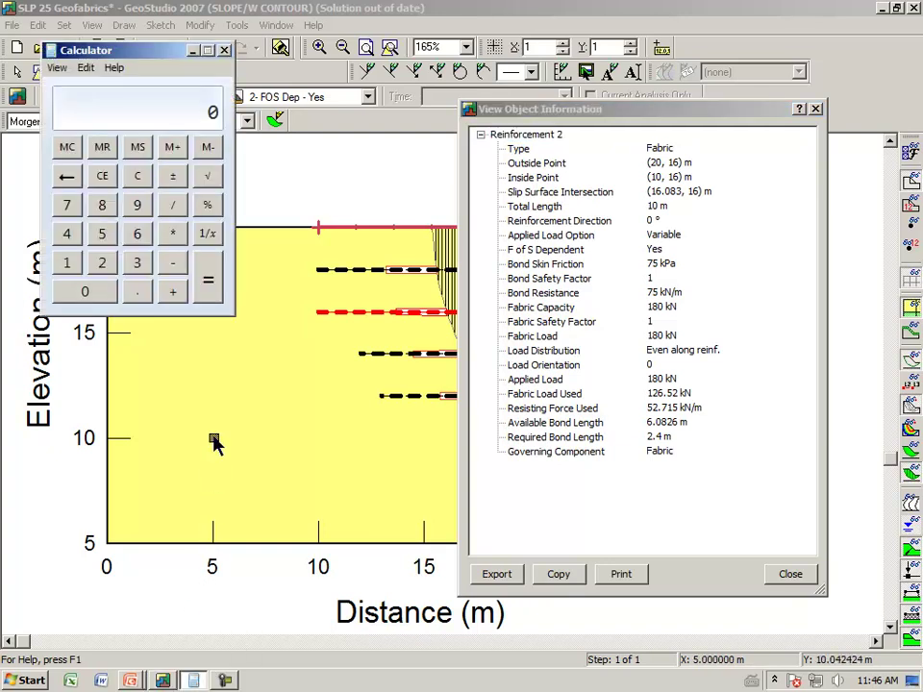
pyautogui.click(66, 263)
pyautogui.click(102, 205)
pyautogui.click(85, 293)
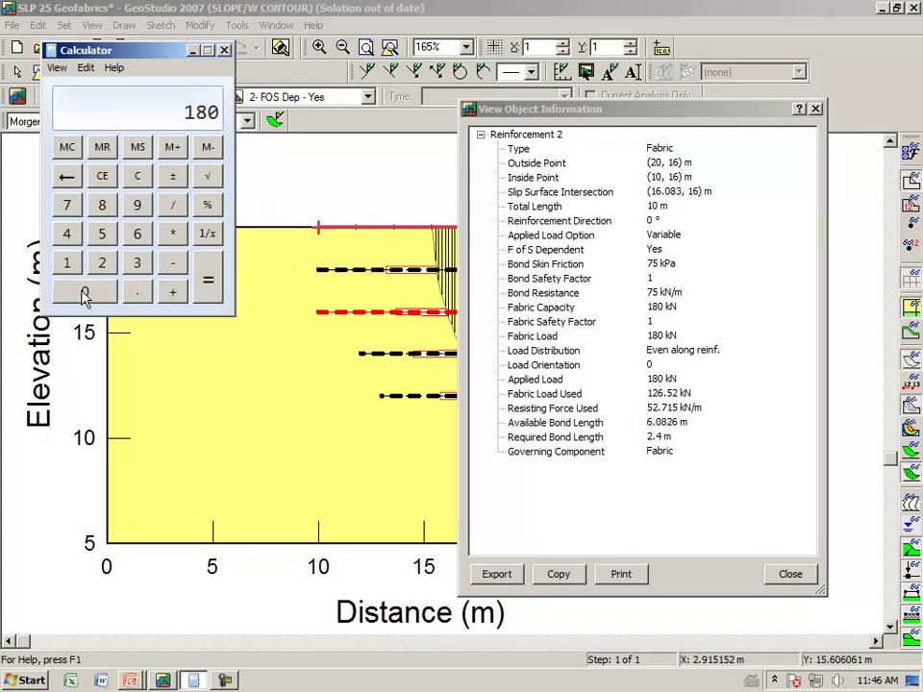
pyautogui.click(174, 208)
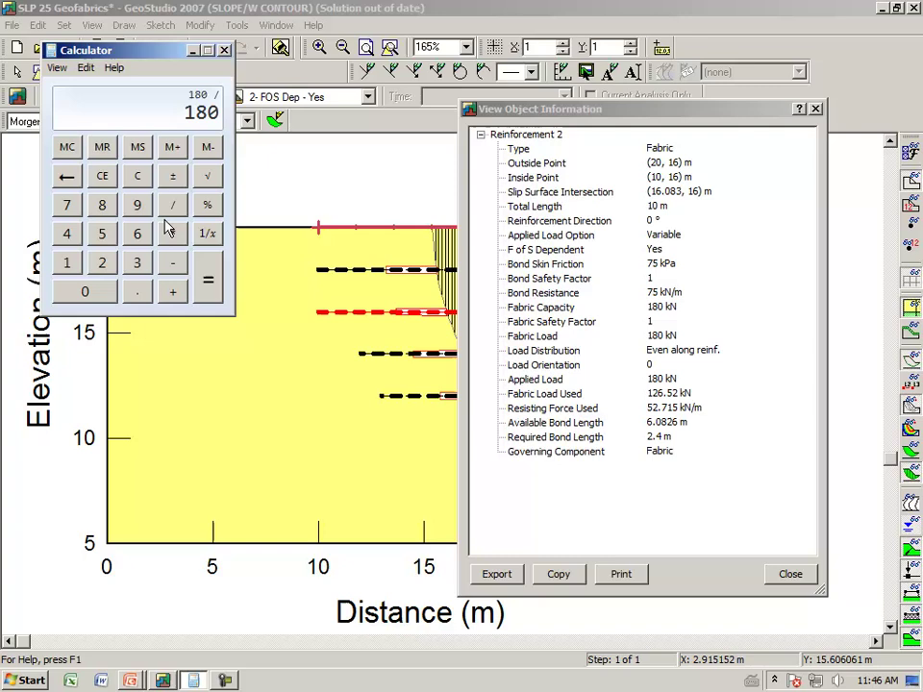
pyautogui.click(66, 267)
pyautogui.click(131, 291)
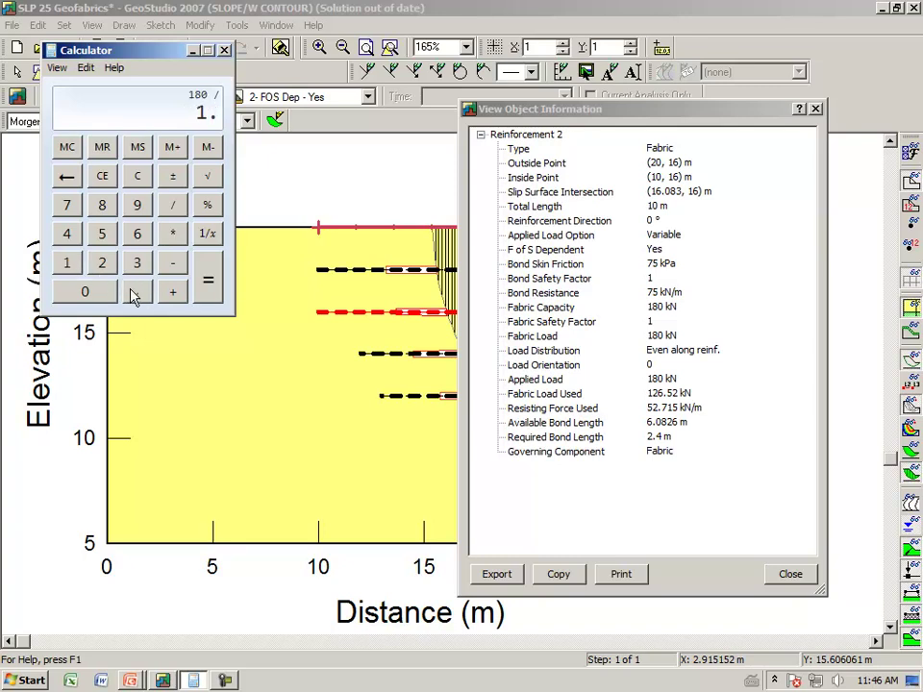
pyautogui.click(79, 240)
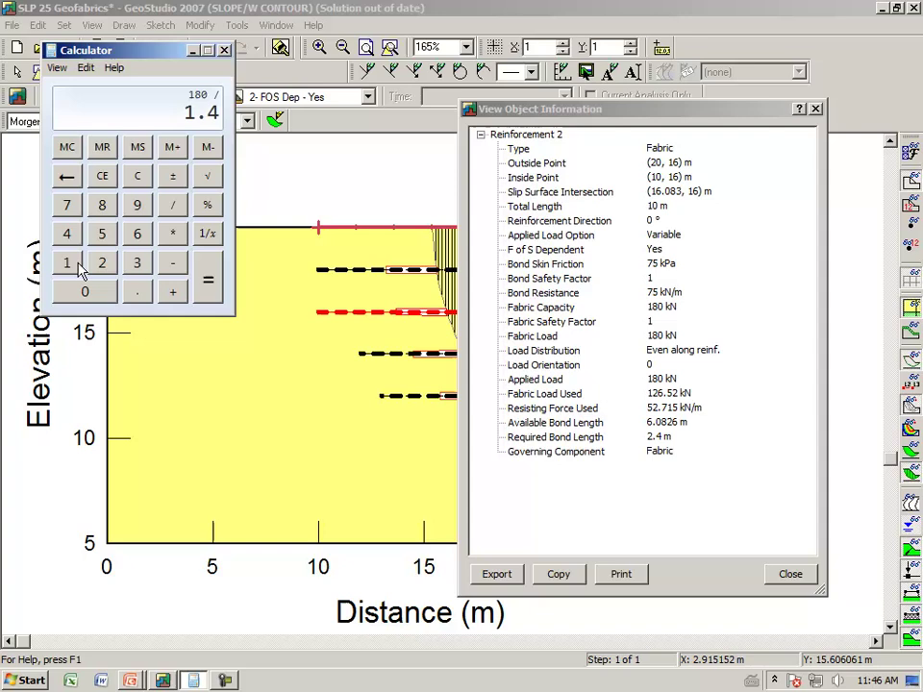
pyautogui.click(67, 262)
pyautogui.click(138, 205)
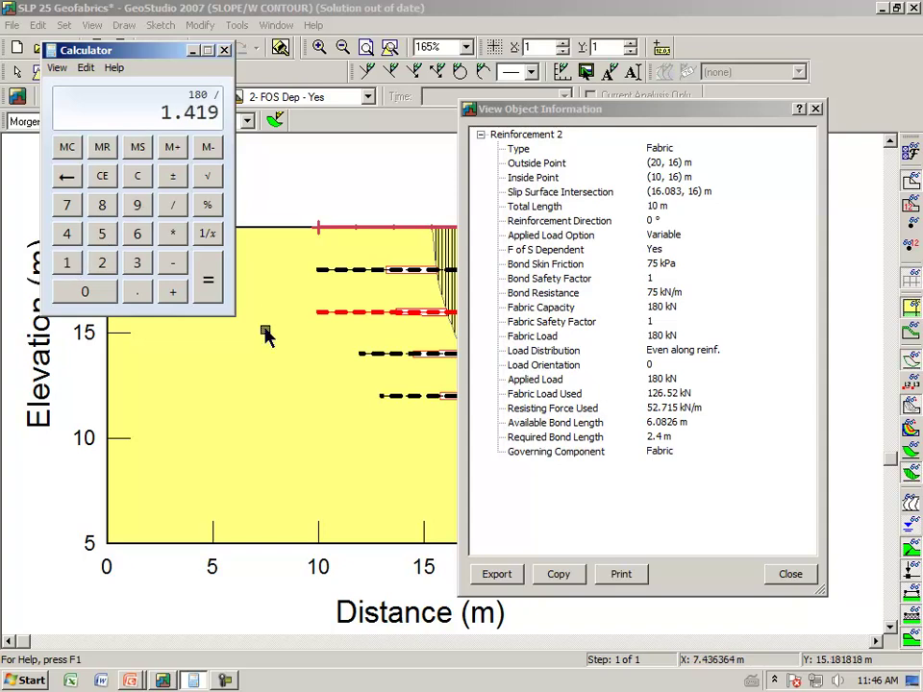
pyautogui.click(208, 281)
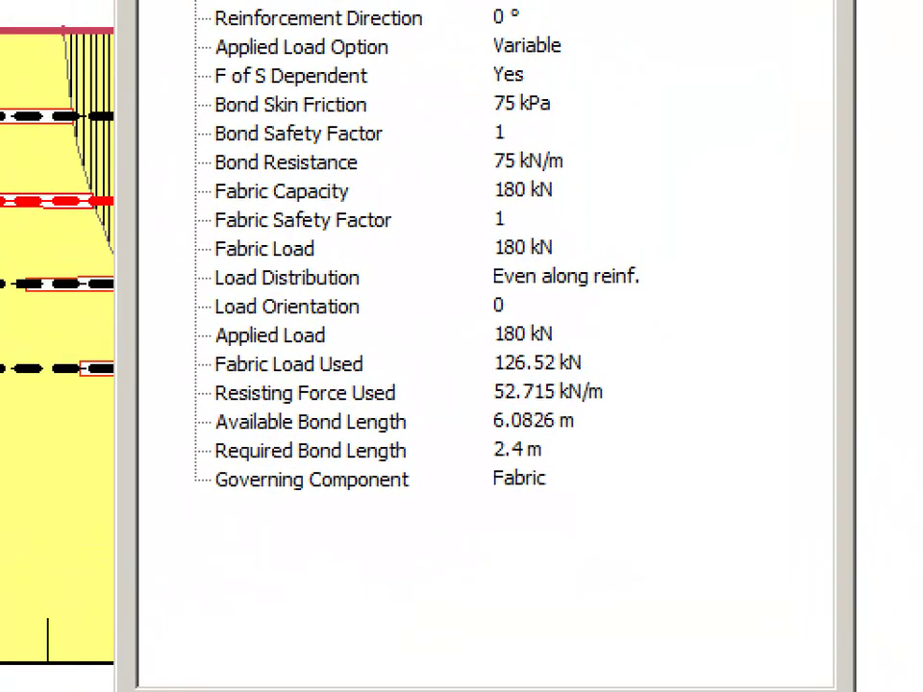
pyautogui.moveTo(395, 390)
pyautogui.mouseDown()
pyautogui.moveTo(564, 376)
pyautogui.moveTo(536, 380)
pyautogui.mouseUp()
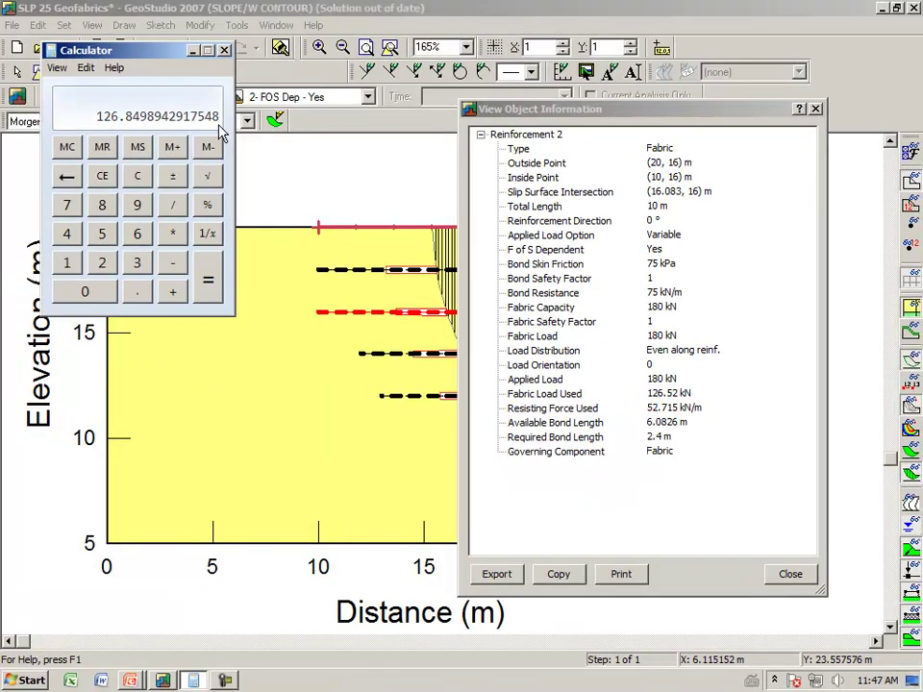
pyautogui.click(192, 51)
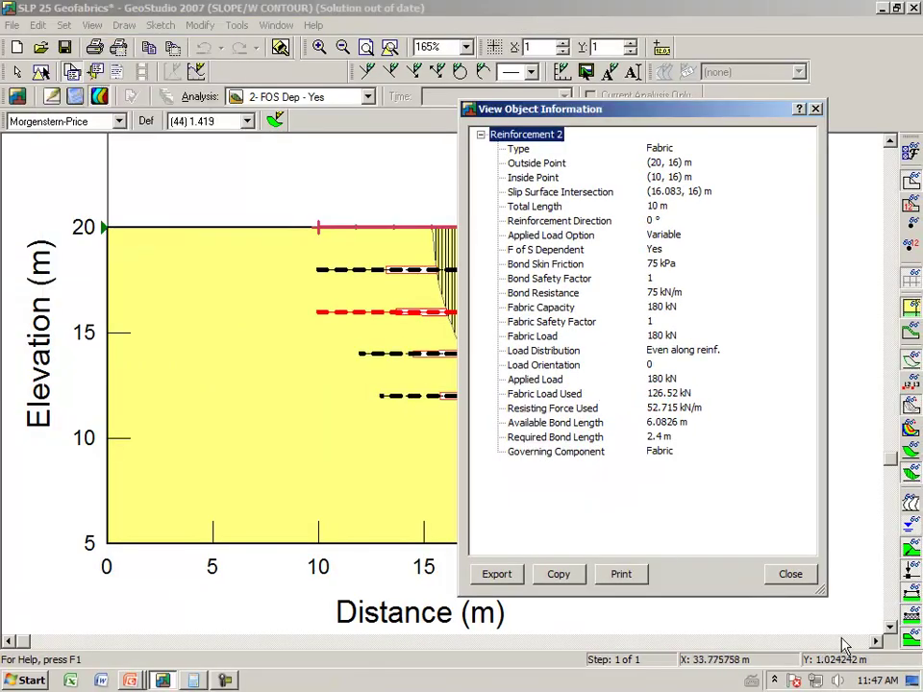
# Step: Close the reinforcement details, briefly show and hide the safety map, then move to analysis 3
pyautogui.click(784, 575)
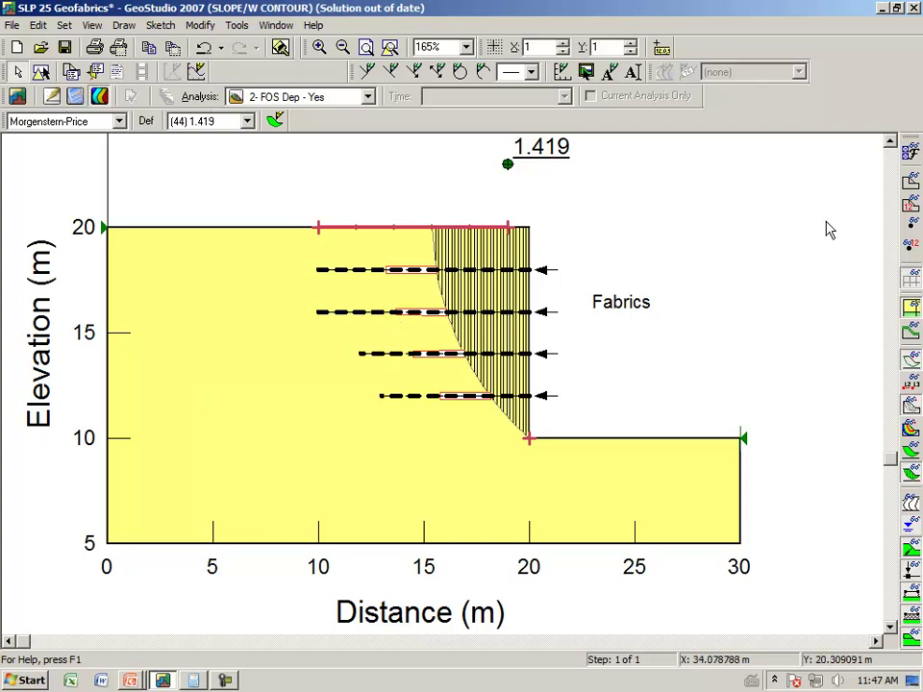
pyautogui.click(909, 431)
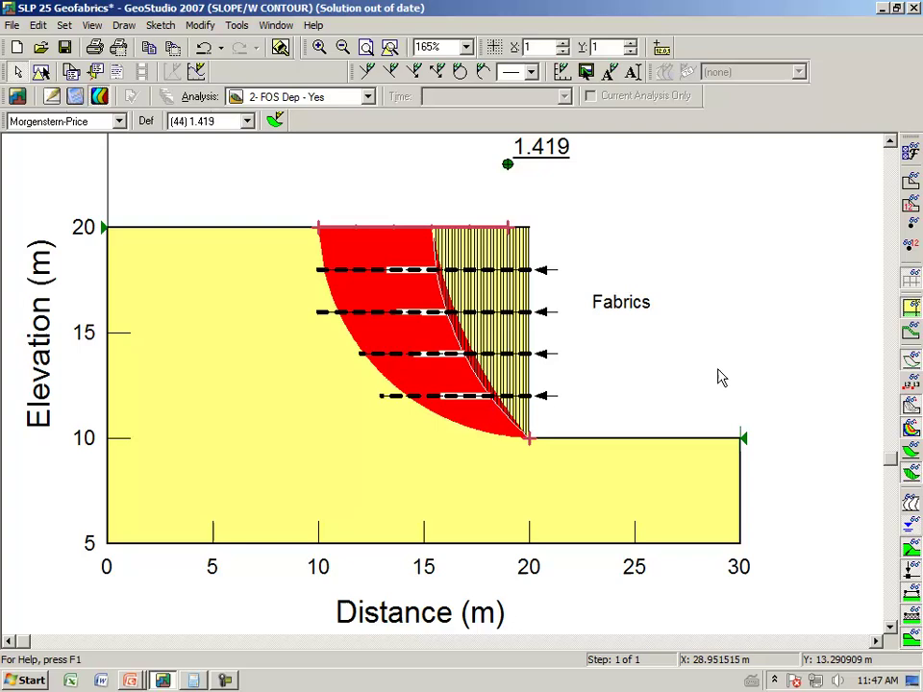
pyautogui.click(911, 433)
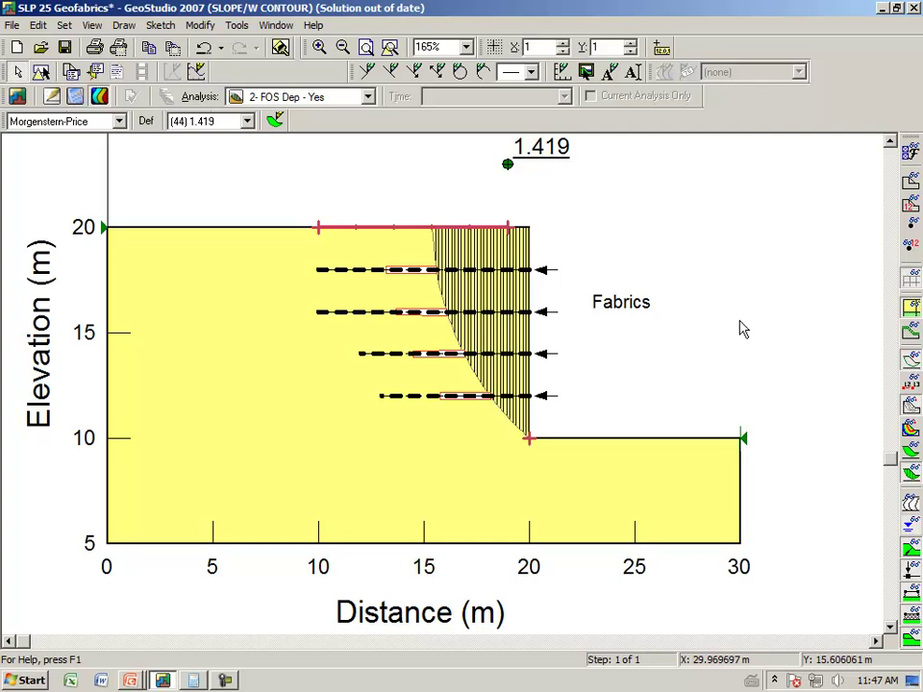
pyautogui.press('Down')
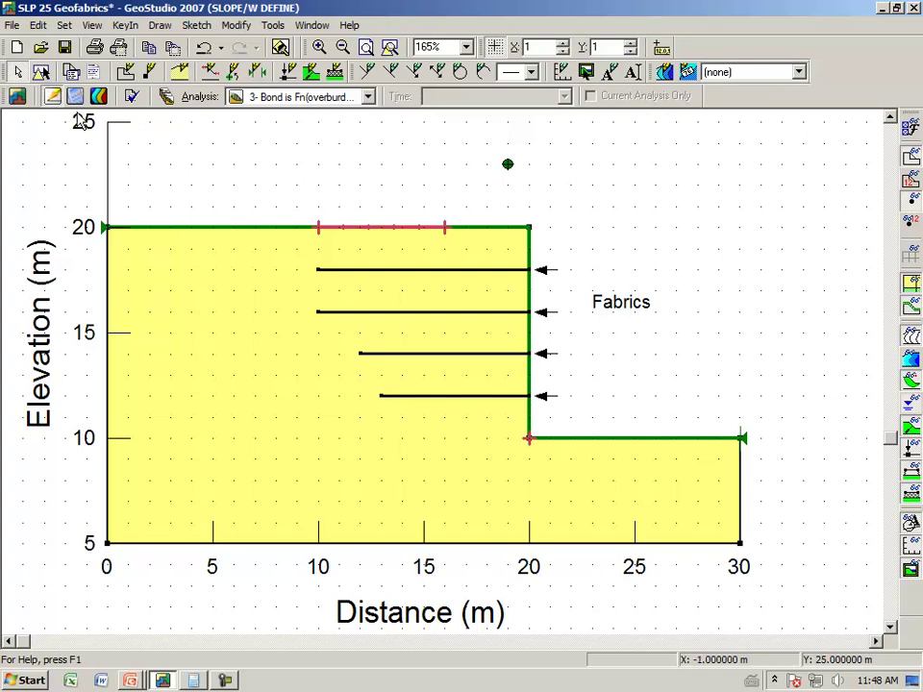
# Step: Check the analyses list for analysis 3, Bond is Fn(overburden), then close it
pyautogui.click(168, 98)
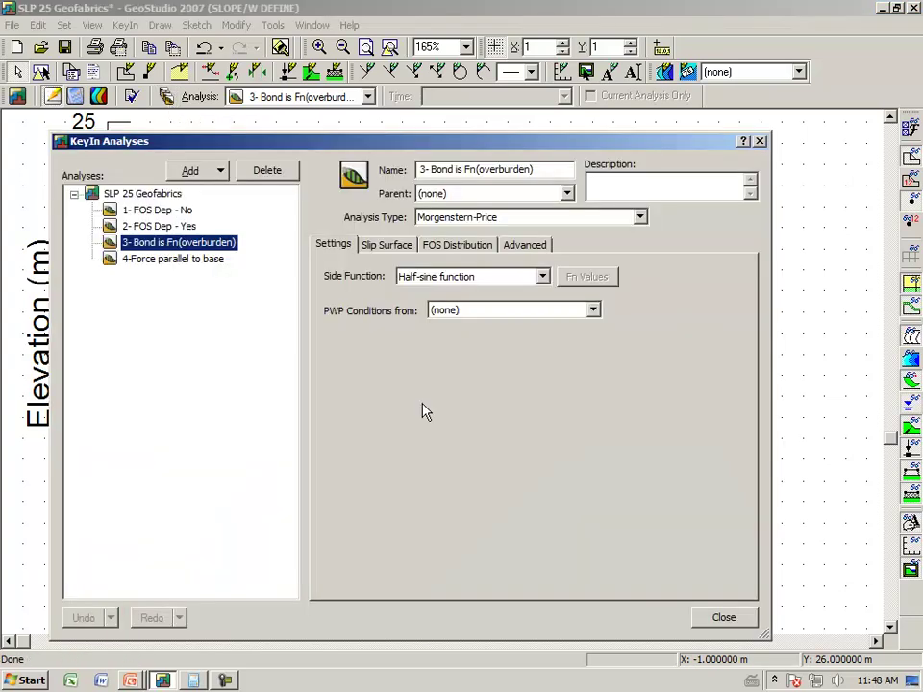
pyautogui.click(725, 618)
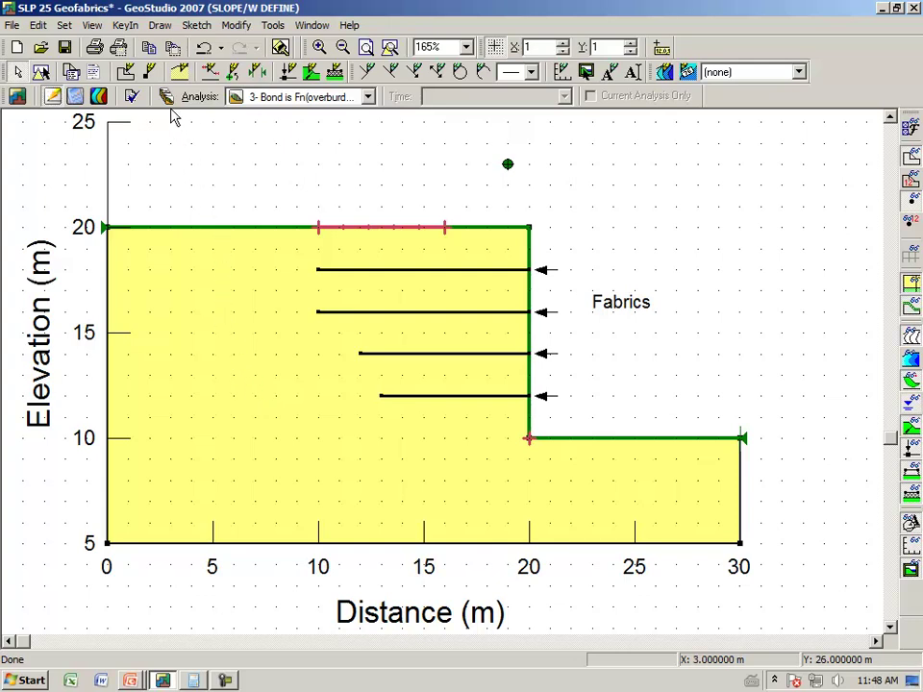
pyautogui.click(154, 27)
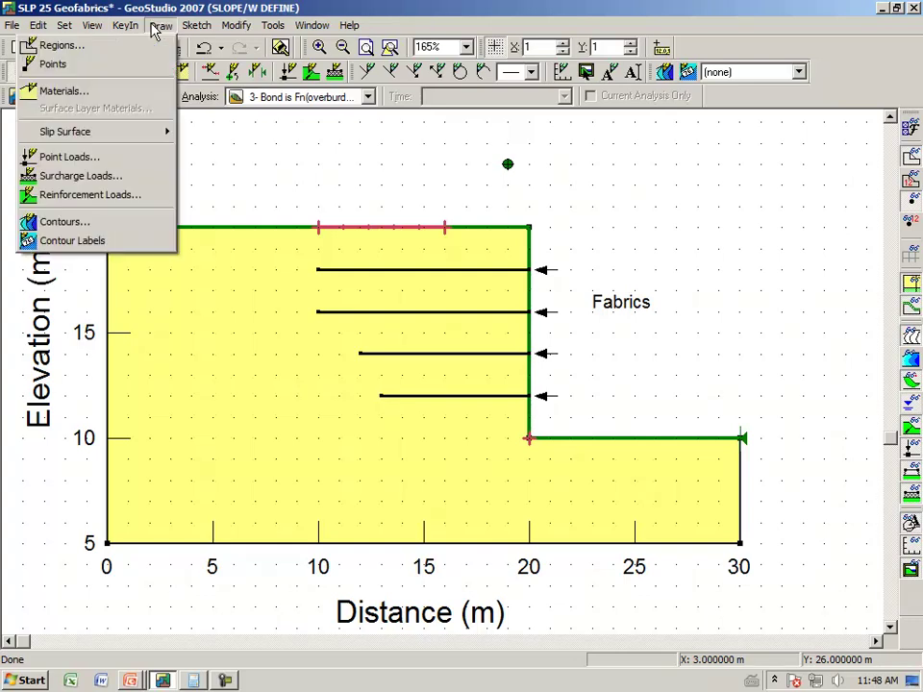
pyautogui.click(128, 196)
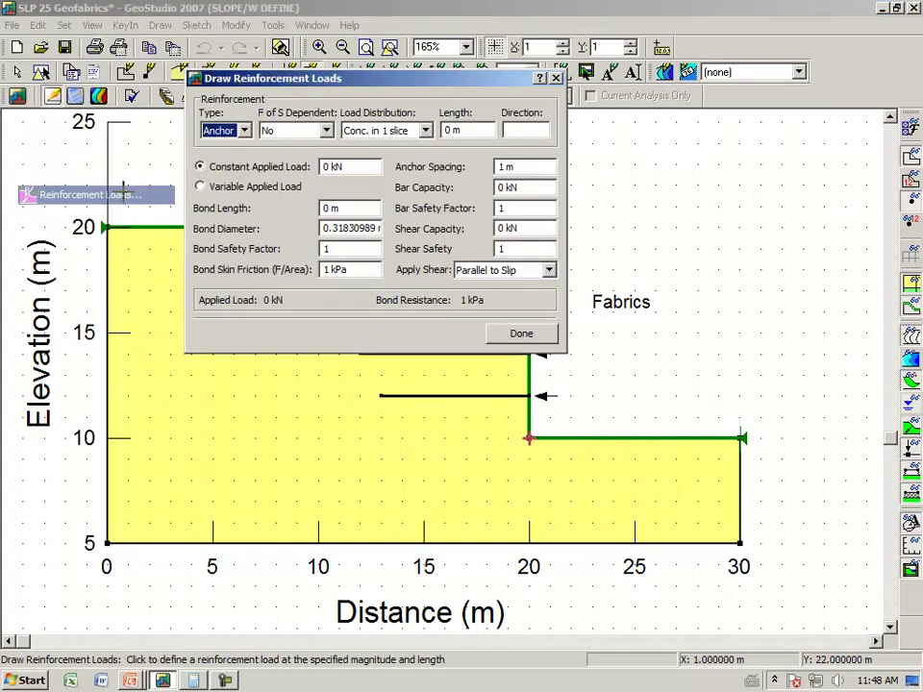
pyautogui.moveTo(381, 78); pyautogui.dragTo(585, 142)
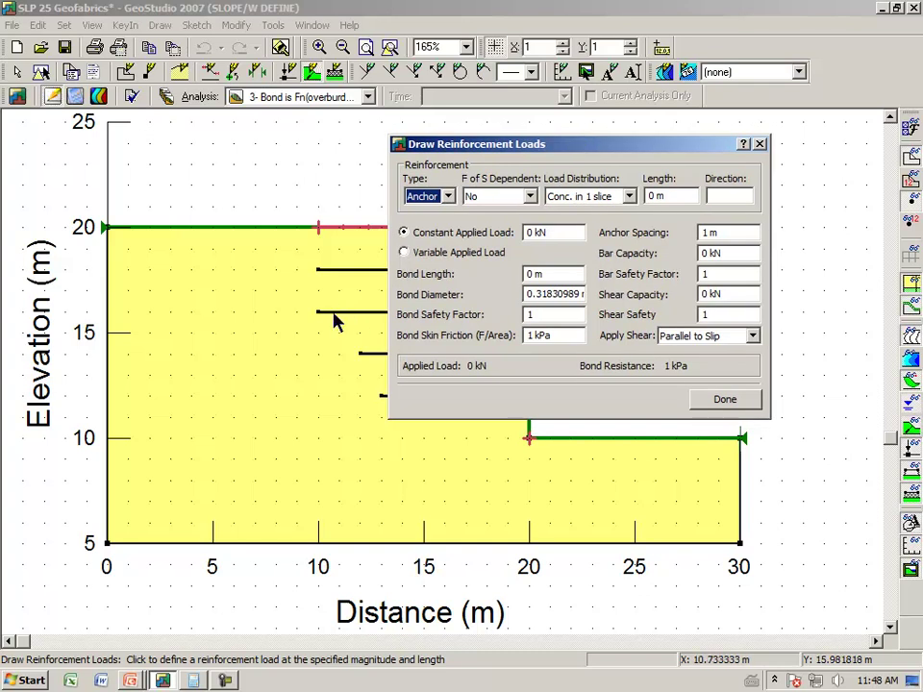
pyautogui.click(335, 312)
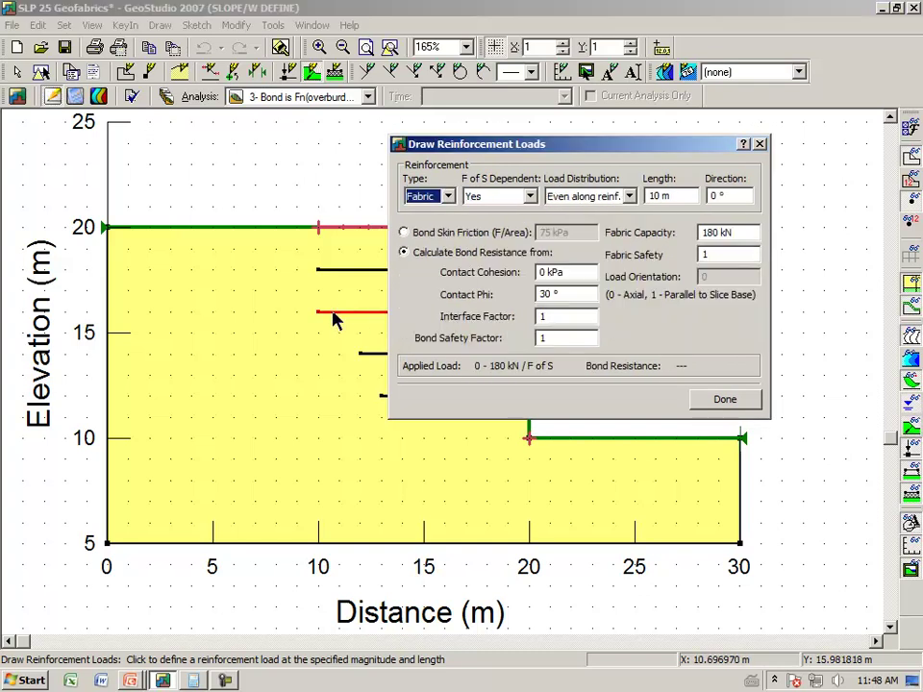
pyautogui.moveTo(577, 146)
pyautogui.mouseDown()
pyautogui.moveTo(527, 144)
pyautogui.moveTo(405, 191)
pyautogui.mouseUp()
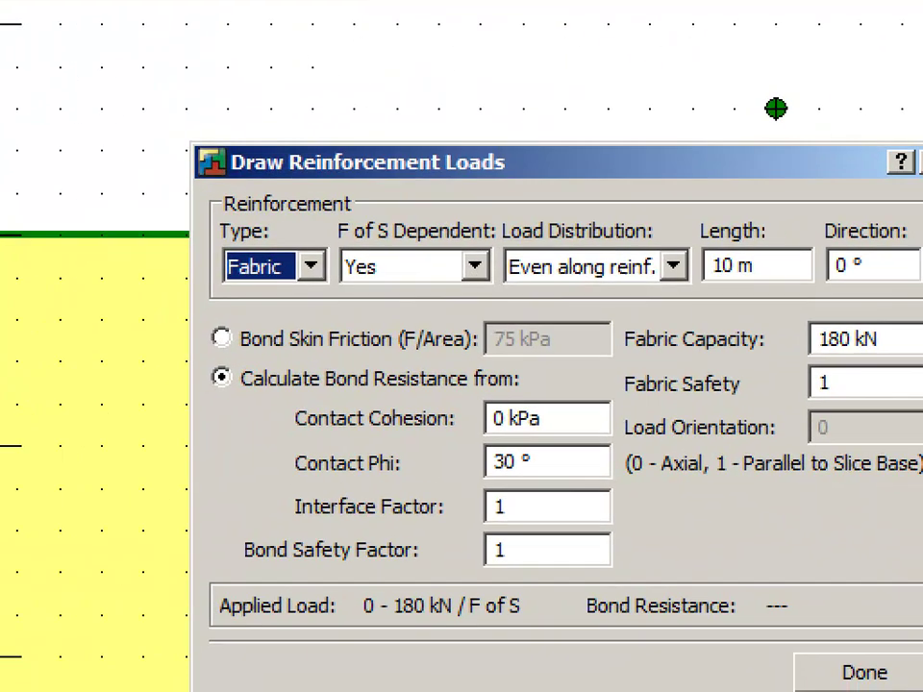
pyautogui.moveTo(220, 400)
pyautogui.mouseDown()
pyautogui.moveTo(310, 390)
pyautogui.moveTo(528, 391)
pyautogui.moveTo(489, 361)
pyautogui.moveTo(201, 356)
pyautogui.moveTo(213, 395)
pyautogui.mouseUp()
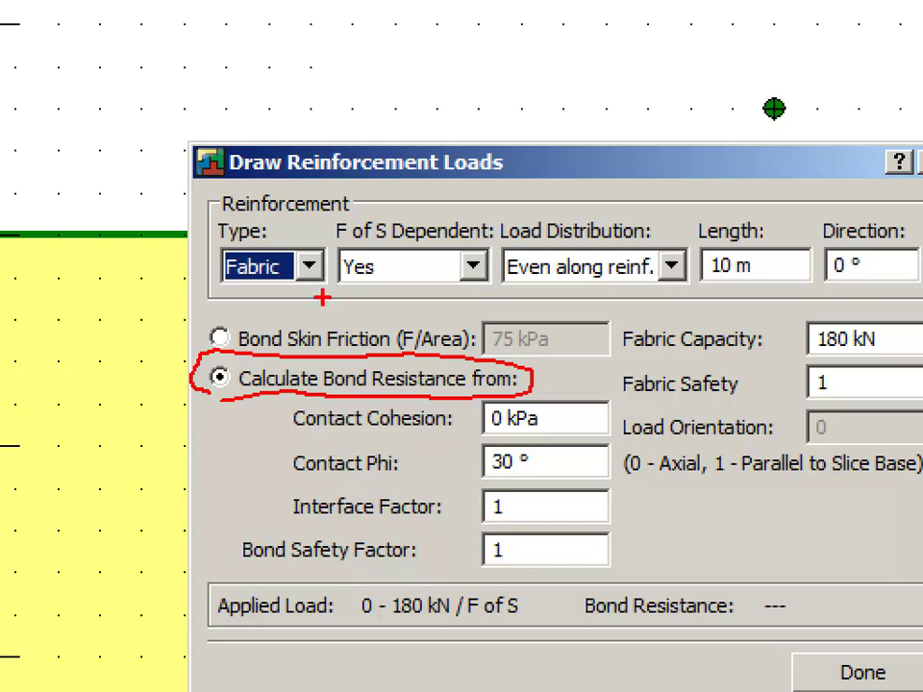
pyautogui.moveTo(348, 289); pyautogui.dragTo(390, 282)
pyautogui.moveTo(475, 568); pyautogui.dragTo(483, 568)
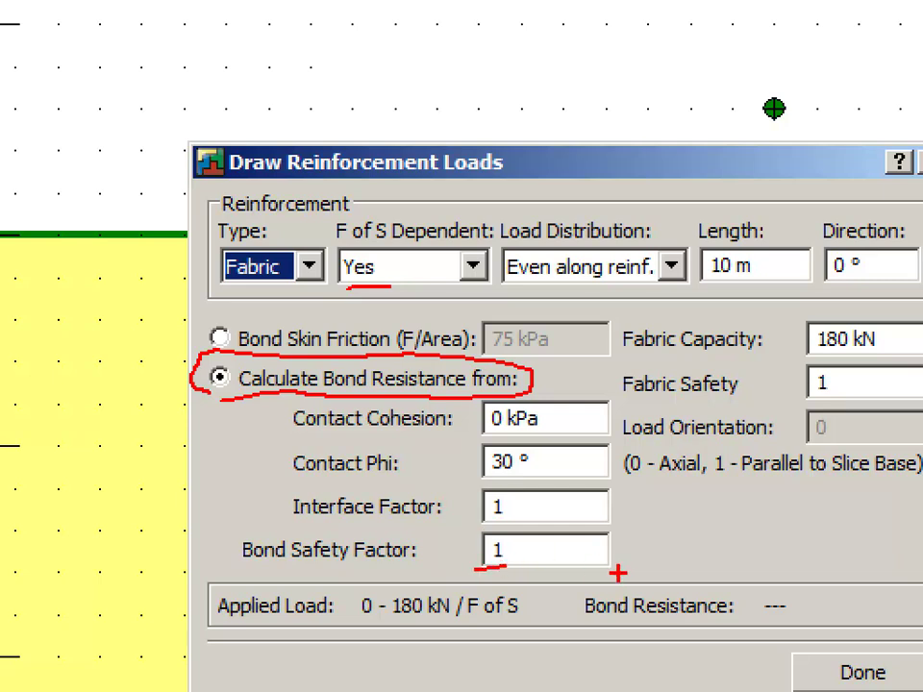
pyautogui.moveTo(728, 623)
pyautogui.mouseDown()
pyautogui.moveTo(848, 620)
pyautogui.moveTo(847, 561)
pyautogui.moveTo(736, 561)
pyautogui.moveTo(735, 620)
pyautogui.mouseUp()
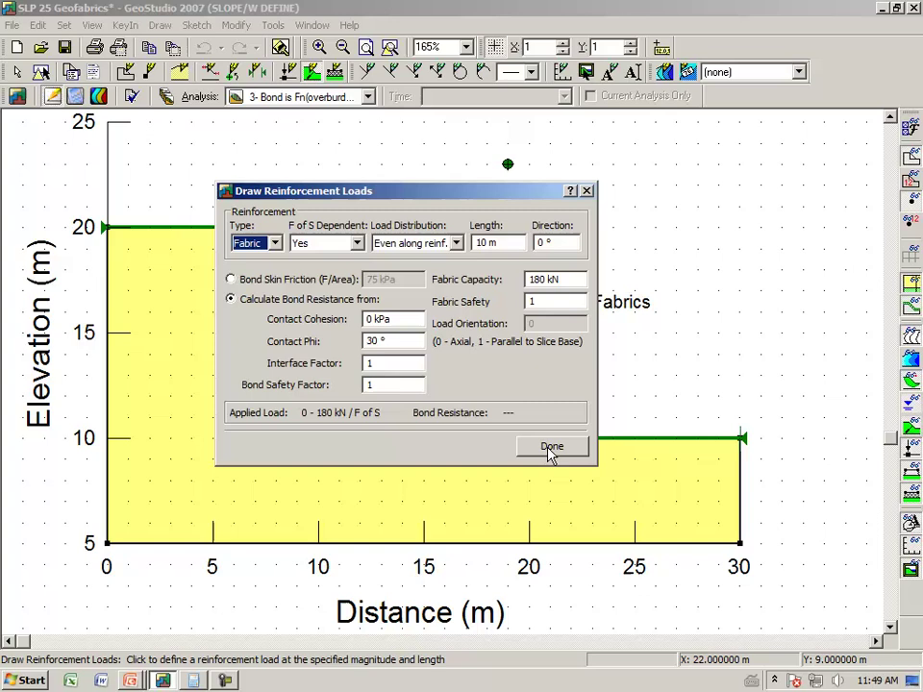
pyautogui.click(551, 447)
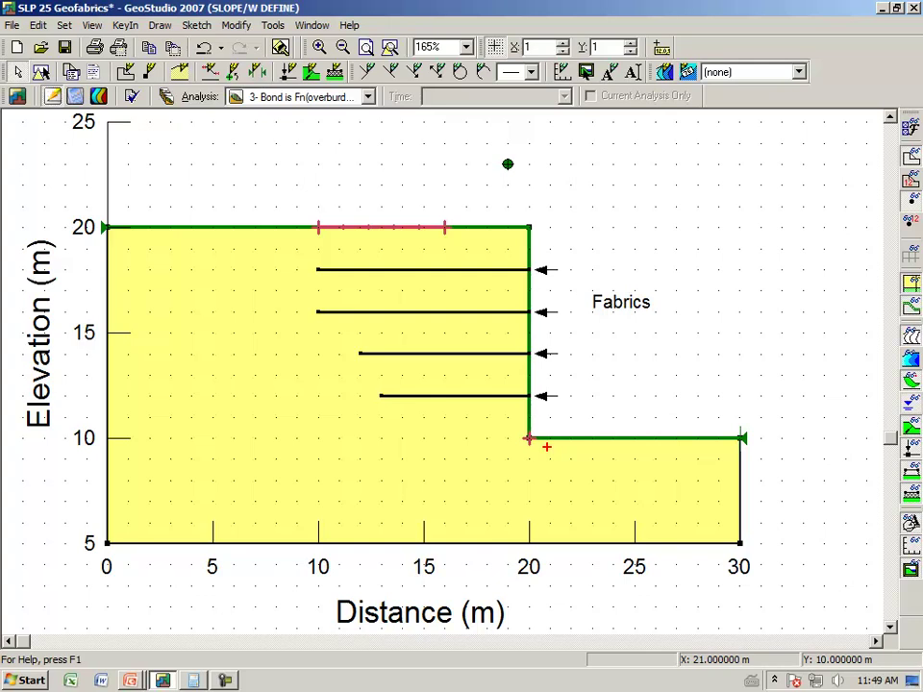
pyautogui.moveTo(365, 223)
pyautogui.mouseDown()
pyautogui.moveTo(435, 365)
pyautogui.moveTo(506, 418)
pyautogui.mouseUp()
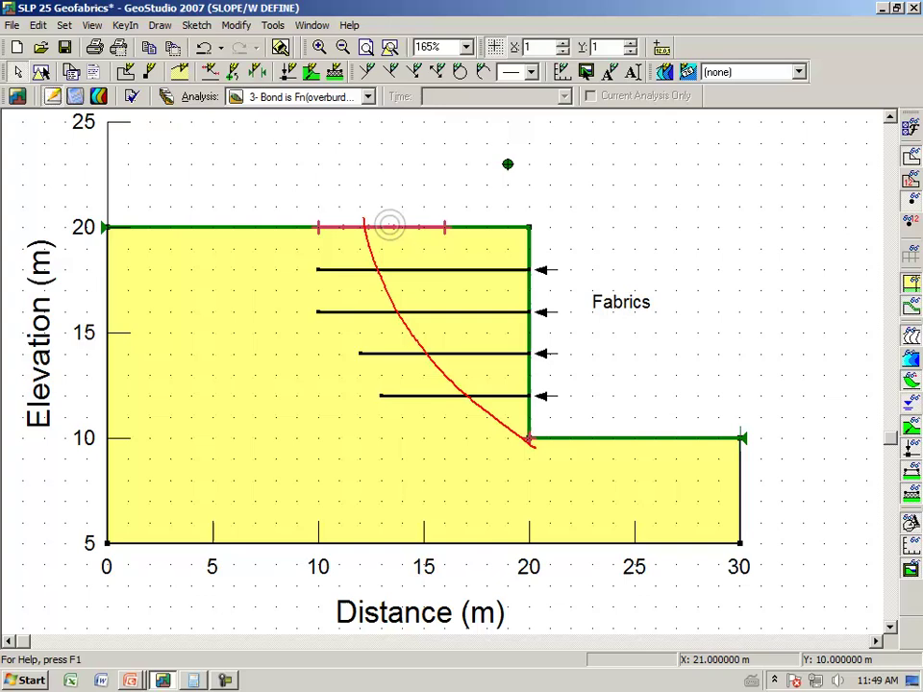
pyautogui.moveTo(390, 225)
pyautogui.mouseDown()
pyautogui.moveTo(388, 252)
pyautogui.moveTo(403, 262)
pyautogui.mouseUp()
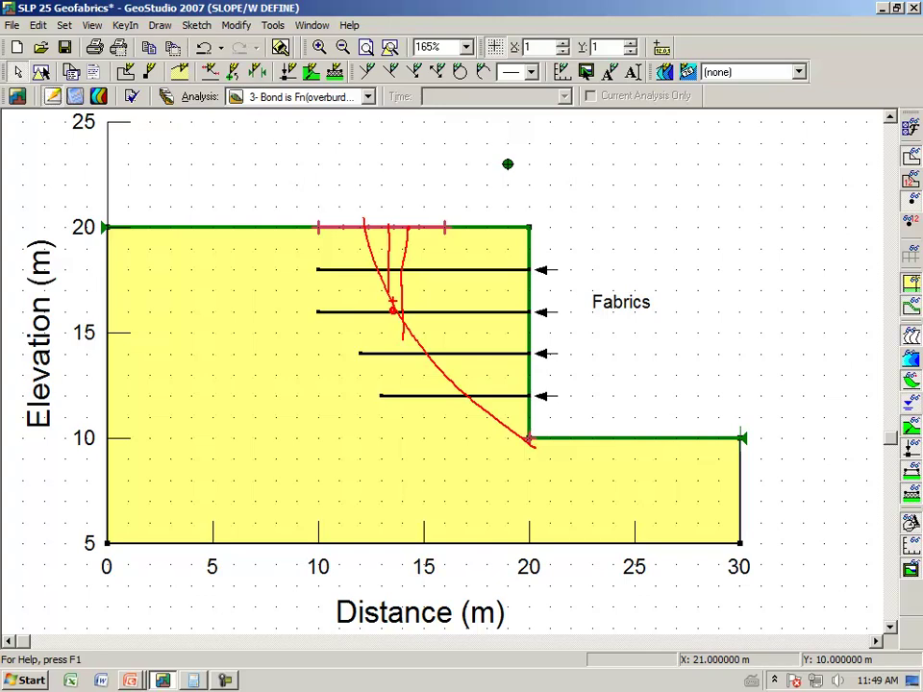
pyautogui.moveTo(603, 165)
pyautogui.mouseDown()
pyautogui.moveTo(717, 169)
pyautogui.moveTo(711, 378)
pyautogui.mouseUp()
pyautogui.moveTo(640, 162)
pyautogui.mouseDown()
pyautogui.moveTo(640, 336)
pyautogui.moveTo(736, 396)
pyautogui.mouseUp()
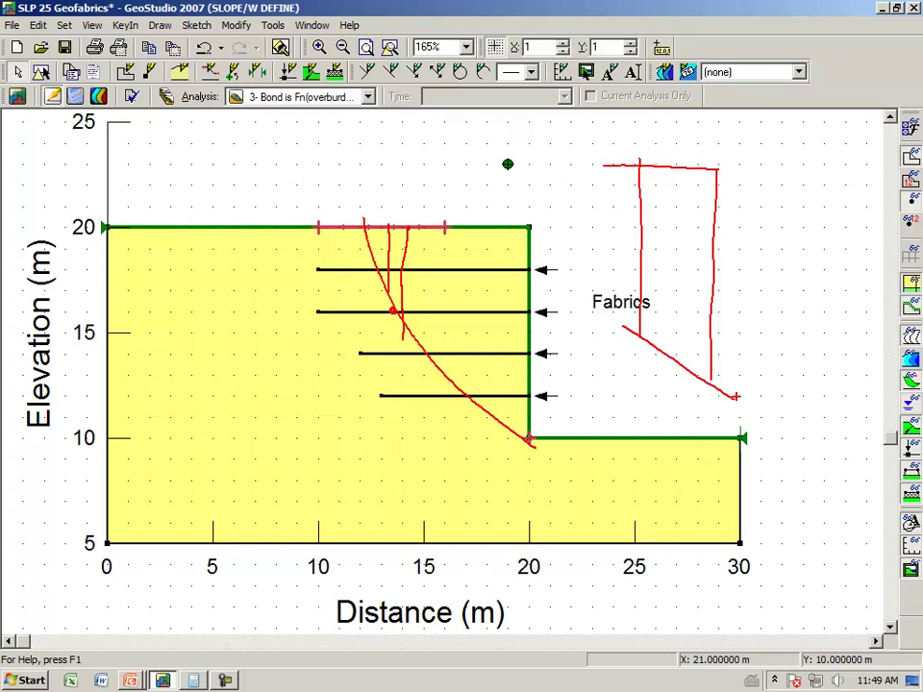
pyautogui.moveTo(599, 357); pyautogui.dragTo(801, 363)
pyautogui.moveTo(670, 354); pyautogui.dragTo(668, 358)
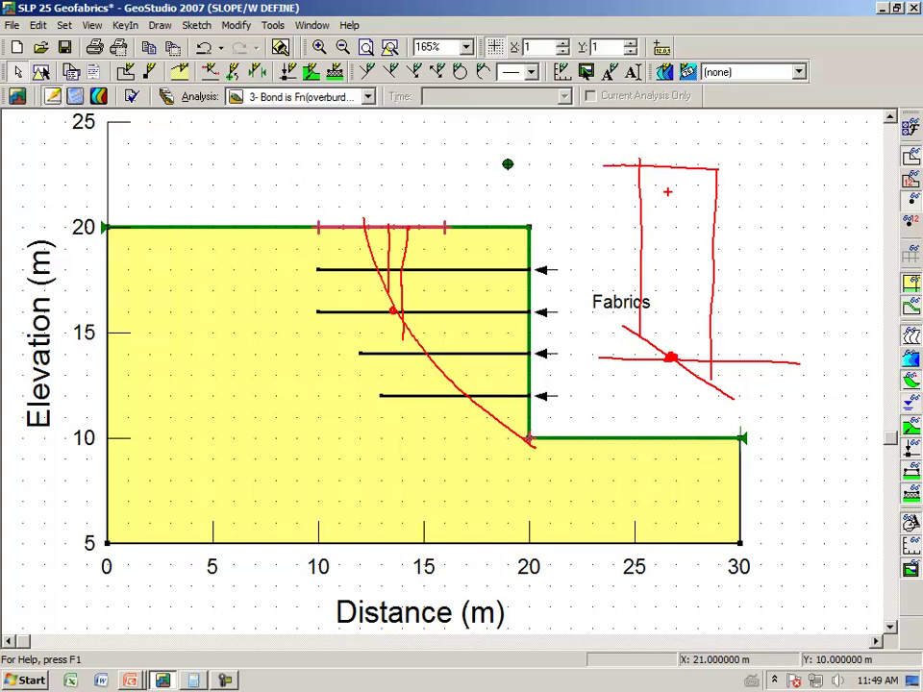
pyautogui.moveTo(664, 178)
pyautogui.mouseDown()
pyautogui.moveTo(670, 206)
pyautogui.moveTo(707, 173)
pyautogui.mouseUp()
pyautogui.moveTo(644, 217); pyautogui.dragTo(728, 214)
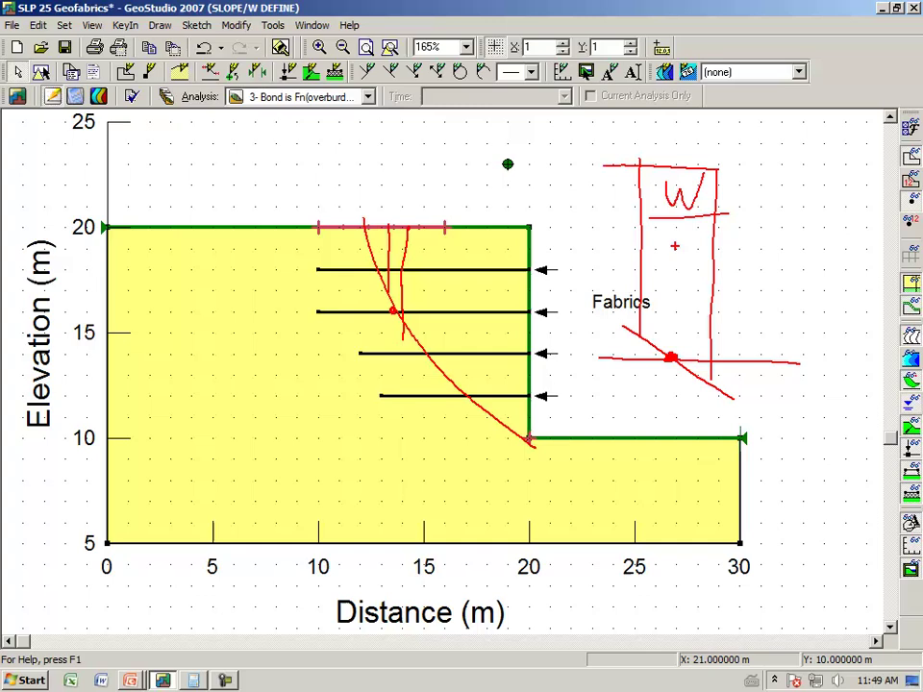
pyautogui.moveTo(651, 231)
pyautogui.mouseDown()
pyautogui.moveTo(657, 245)
pyautogui.moveTo(717, 225)
pyautogui.moveTo(694, 245)
pyautogui.mouseUp()
pyautogui.moveTo(723, 217); pyautogui.dragTo(735, 240)
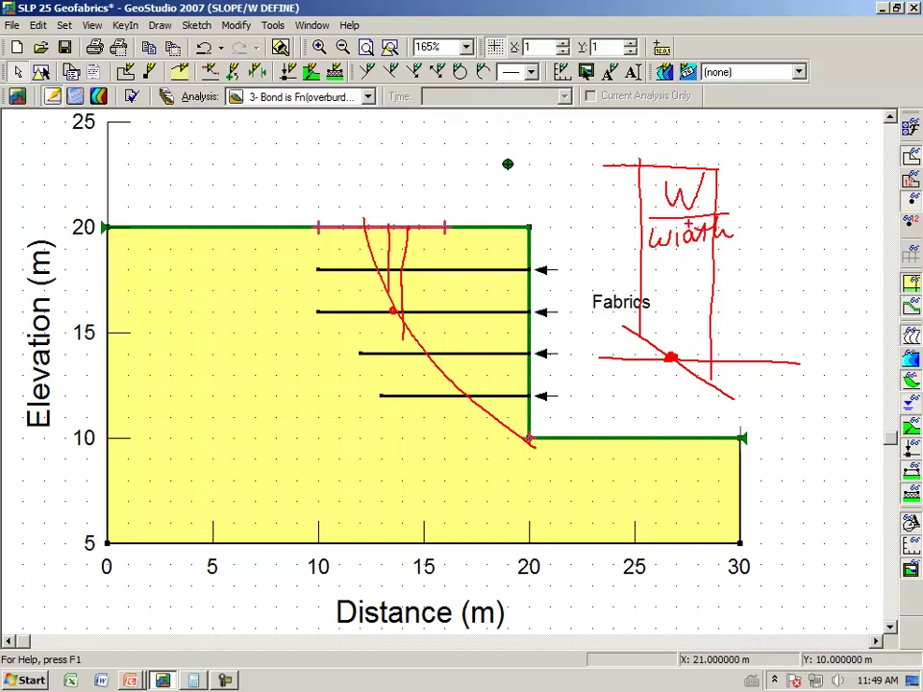
pyautogui.moveTo(699, 341)
pyautogui.mouseDown()
pyautogui.moveTo(704, 358)
pyautogui.moveTo(743, 337)
pyautogui.moveTo(787, 360)
pyautogui.mouseUp()
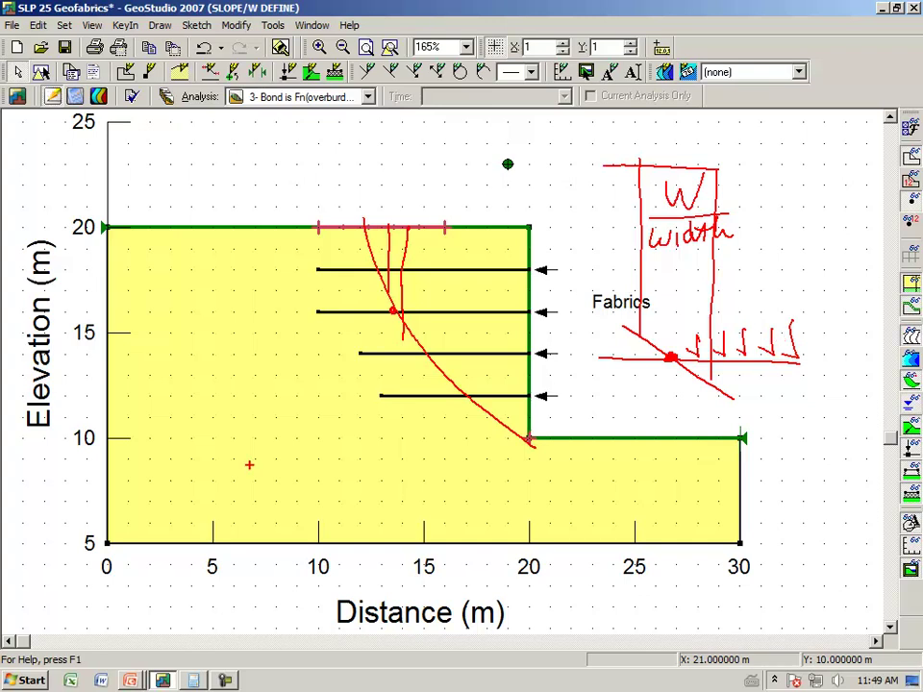
pyautogui.moveTo(250, 460)
pyautogui.mouseDown()
pyautogui.moveTo(222, 466)
pyautogui.moveTo(217, 485)
pyautogui.moveTo(282, 470)
pyautogui.mouseUp()
pyautogui.moveTo(261, 471)
pyautogui.mouseDown()
pyautogui.moveTo(261, 483)
pyautogui.moveTo(358, 483)
pyautogui.moveTo(394, 461)
pyautogui.moveTo(411, 491)
pyautogui.mouseUp()
pyautogui.moveTo(435, 453)
pyautogui.mouseDown()
pyautogui.moveTo(442, 486)
pyautogui.moveTo(449, 464)
pyautogui.mouseUp()
pyautogui.moveTo(510, 461)
pyautogui.mouseDown()
pyautogui.moveTo(504, 476)
pyautogui.moveTo(518, 464)
pyautogui.moveTo(510, 486)
pyautogui.mouseUp()
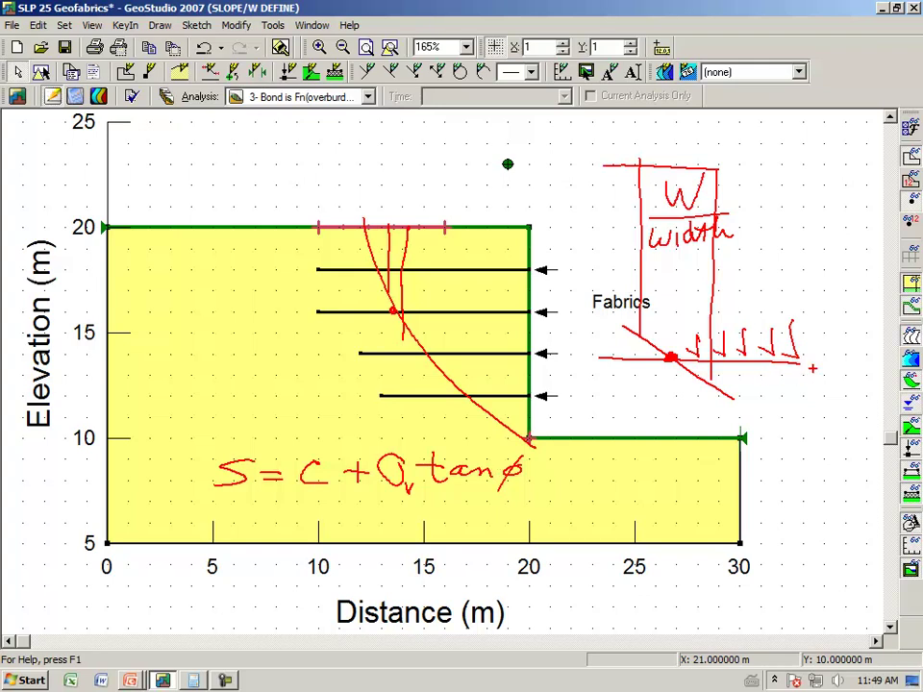
pyautogui.moveTo(841, 325)
pyautogui.mouseDown()
pyautogui.moveTo(837, 360)
pyautogui.moveTo(848, 357)
pyautogui.mouseUp()
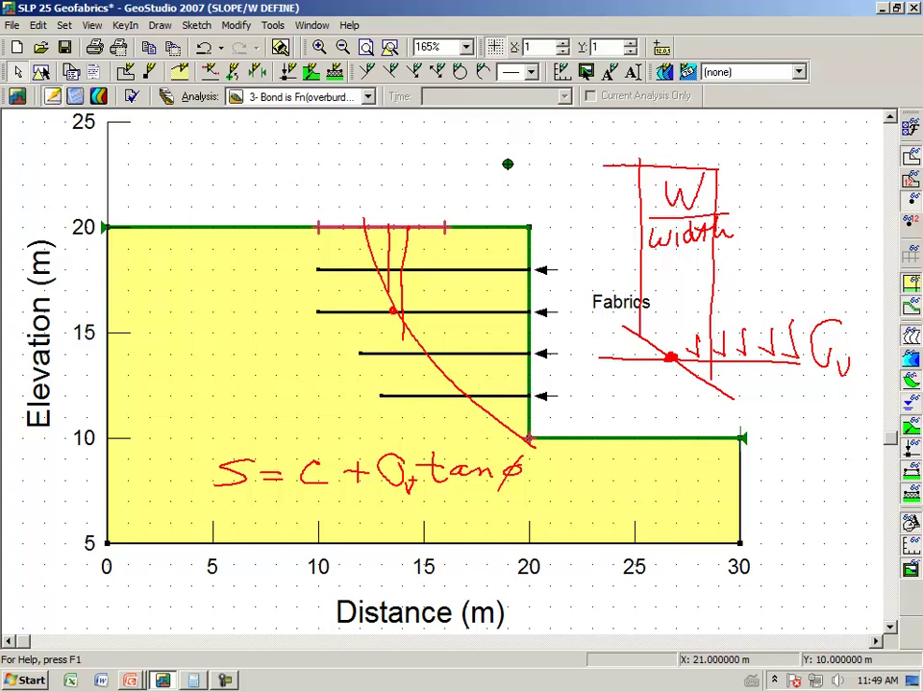
pyautogui.moveTo(200, 494)
pyautogui.mouseDown()
pyautogui.moveTo(548, 507)
pyautogui.moveTo(539, 443)
pyautogui.moveTo(292, 418)
pyautogui.moveTo(189, 486)
pyautogui.moveTo(183, 514)
pyautogui.mouseUp()
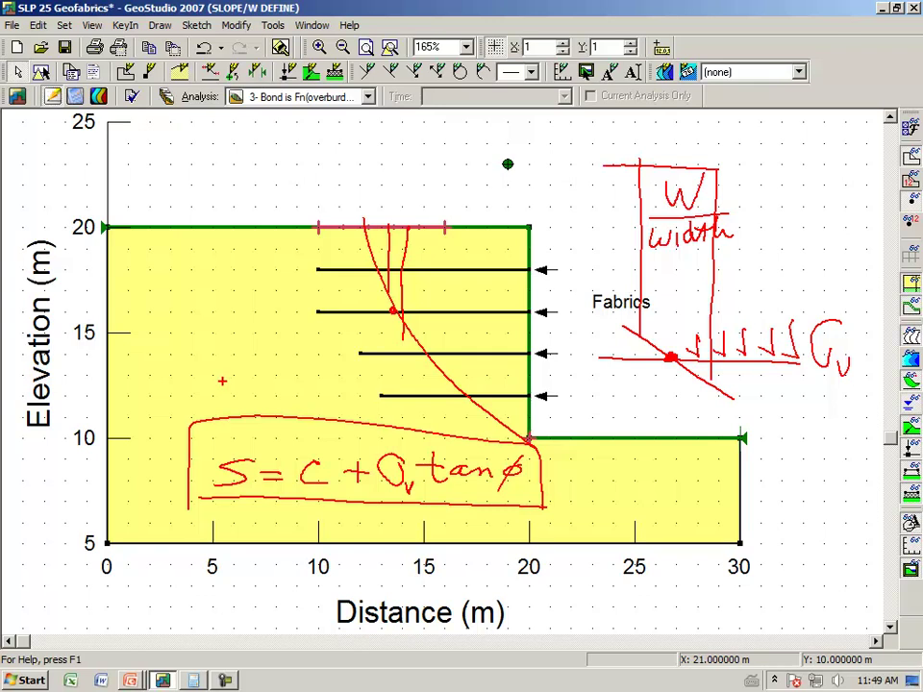
pyautogui.press('Escape')
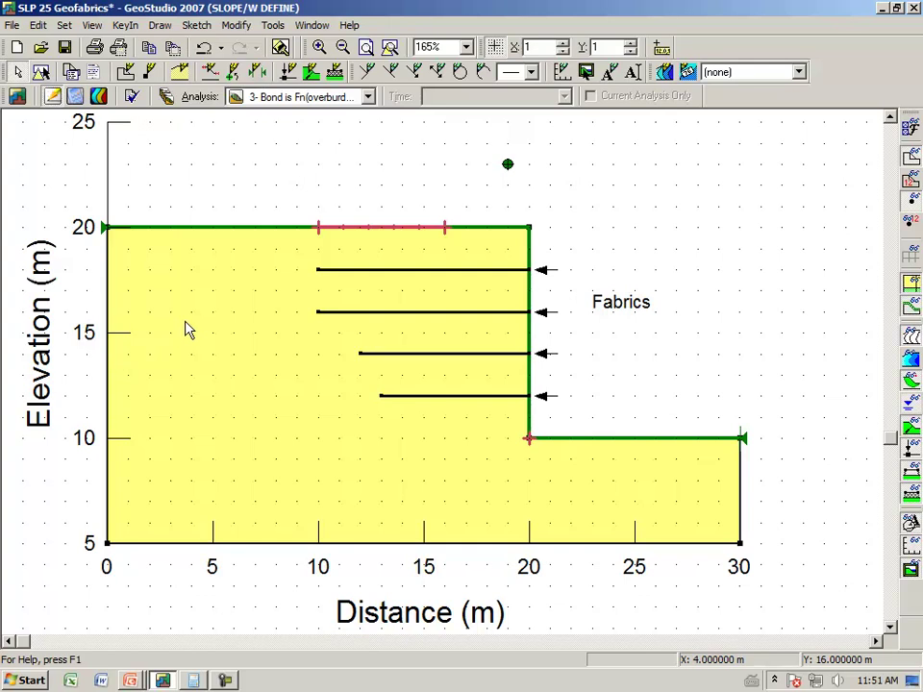
# Step: Display the contour results with factor of safety 1.376, toggling the safety map on and off
pyautogui.click(100, 98)
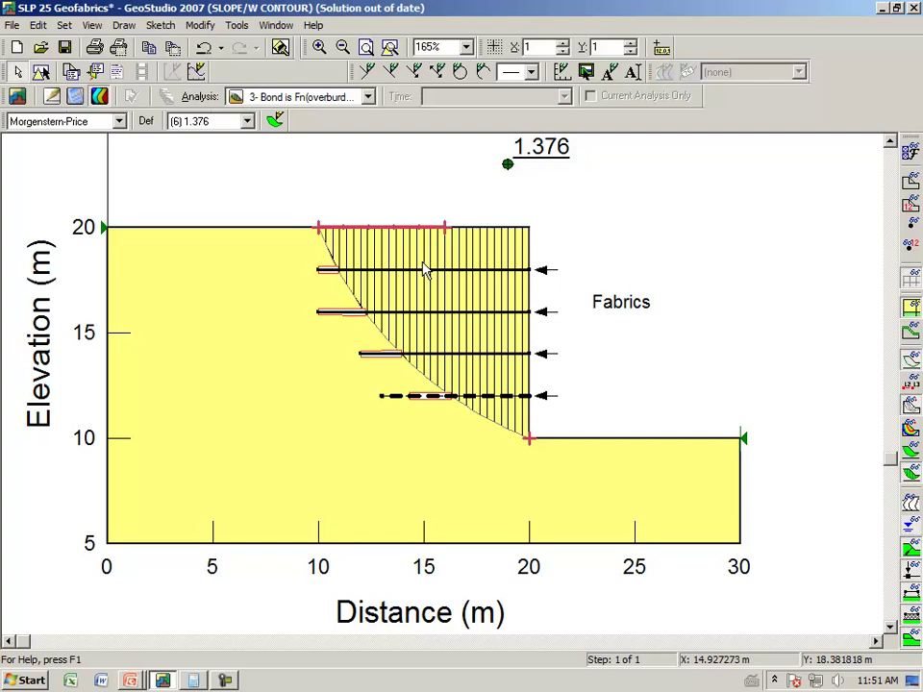
pyautogui.click(911, 431)
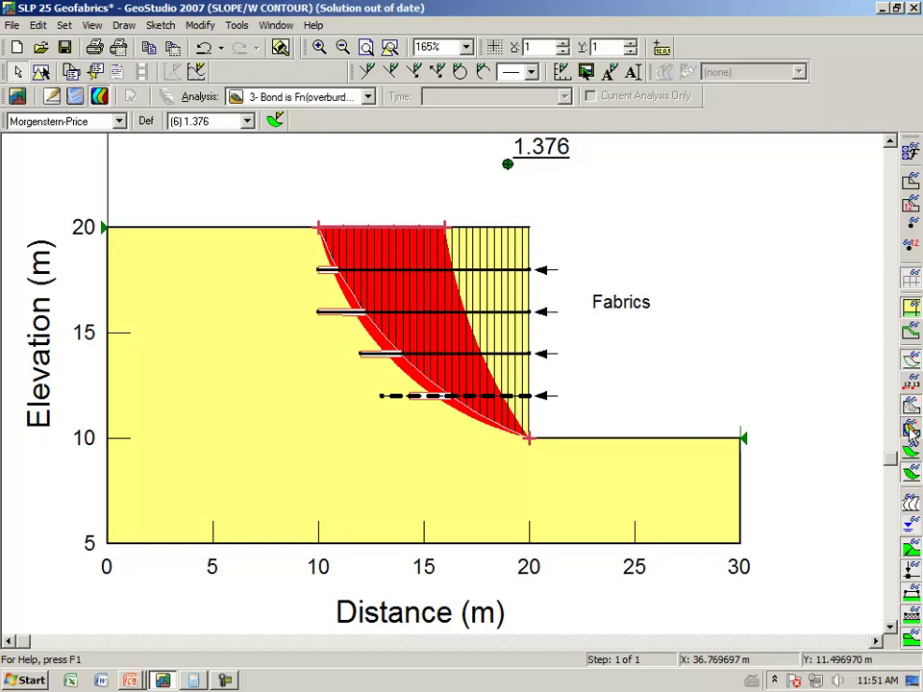
pyautogui.click(911, 432)
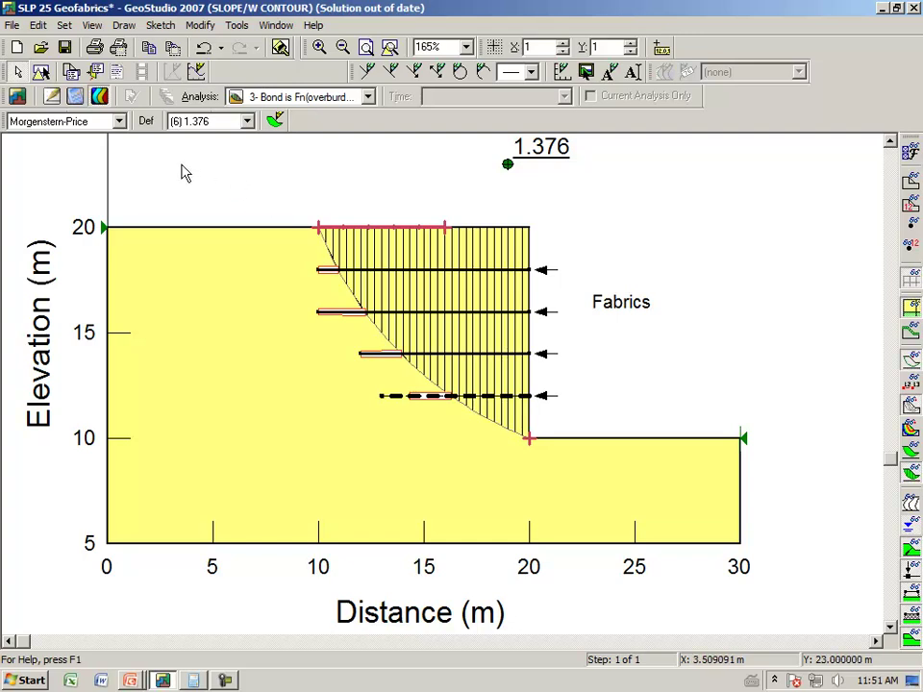
pyautogui.click(92, 26)
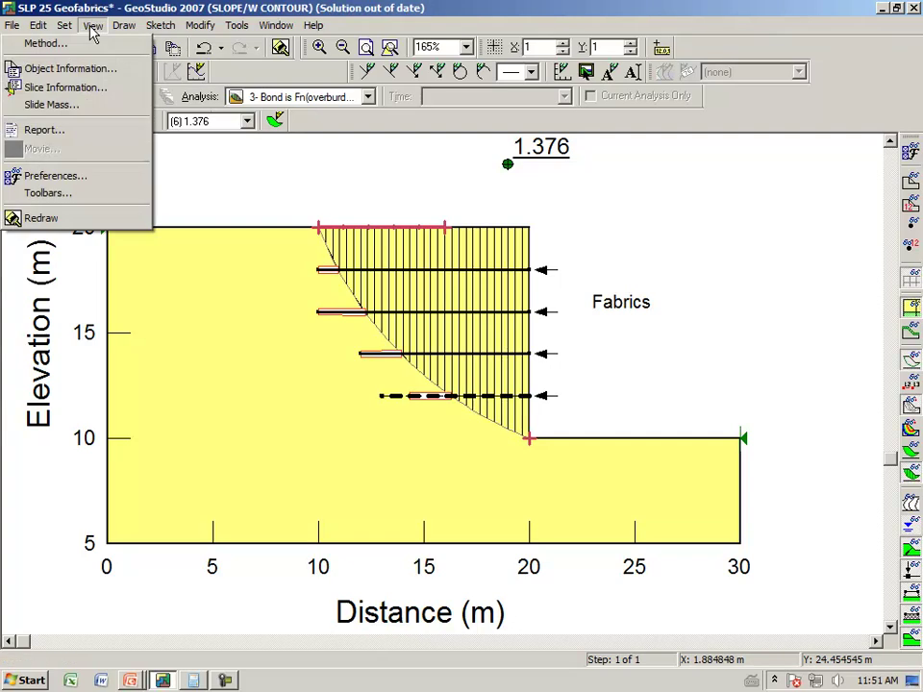
pyautogui.click(66, 87)
pyautogui.click(325, 241)
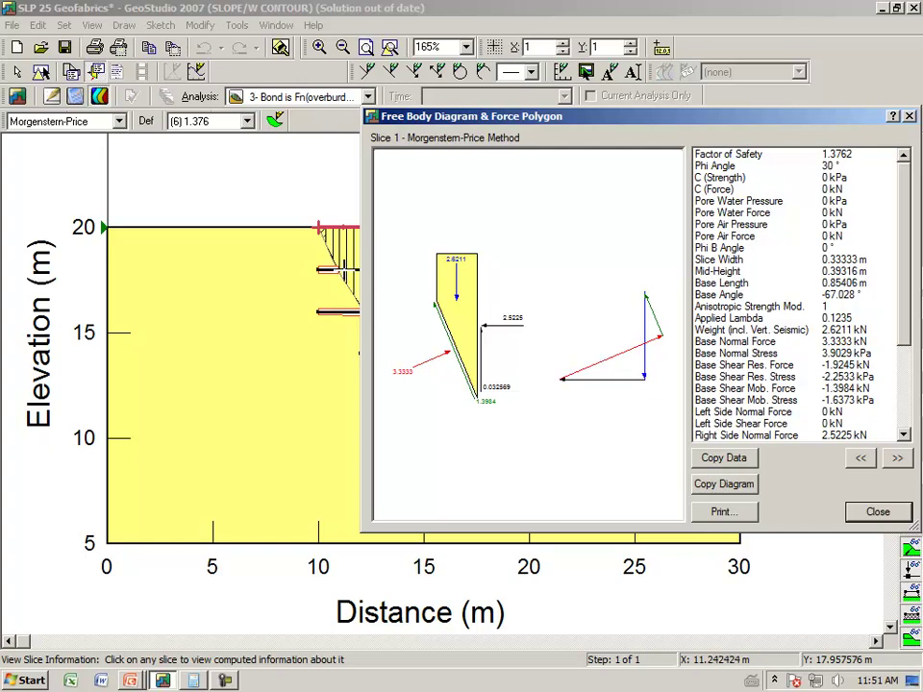
pyautogui.click(334, 256)
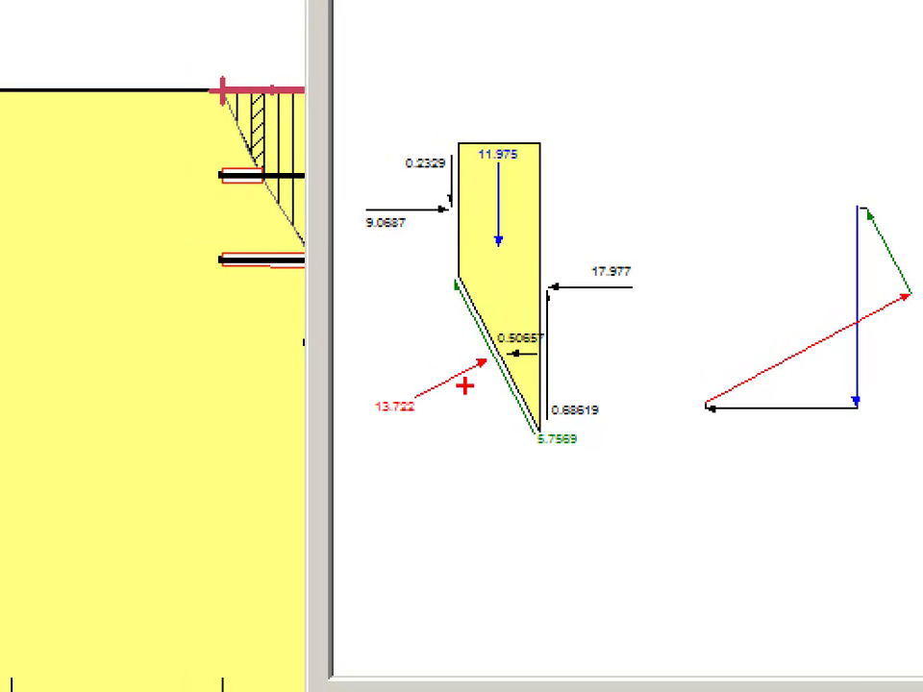
pyautogui.moveTo(465, 385)
pyautogui.mouseDown()
pyautogui.moveTo(552, 366)
pyautogui.moveTo(449, 308)
pyautogui.moveTo(457, 388)
pyautogui.mouseUp()
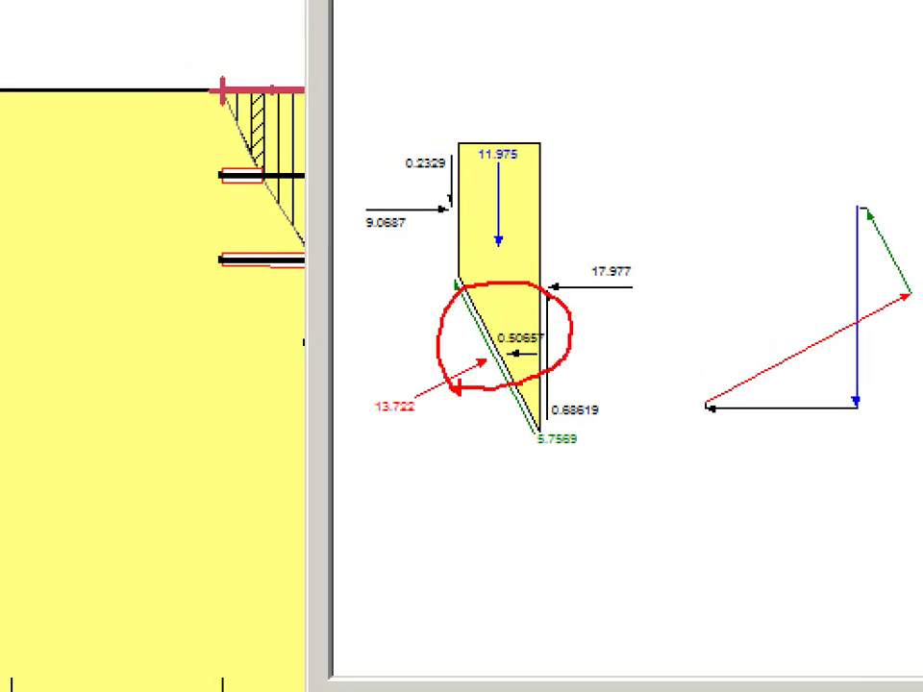
pyautogui.press('Escape')
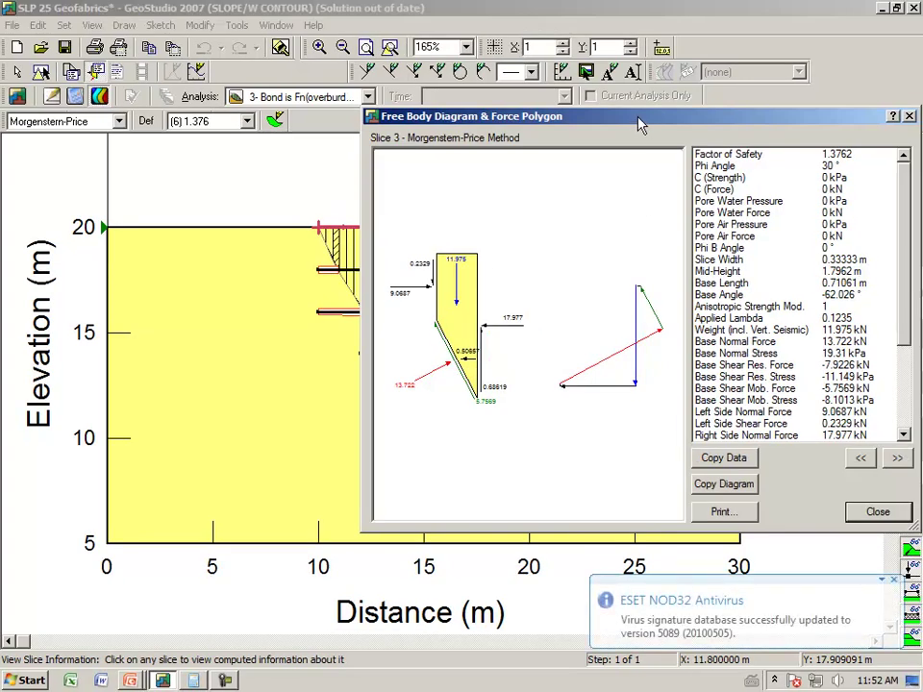
pyautogui.click(871, 515)
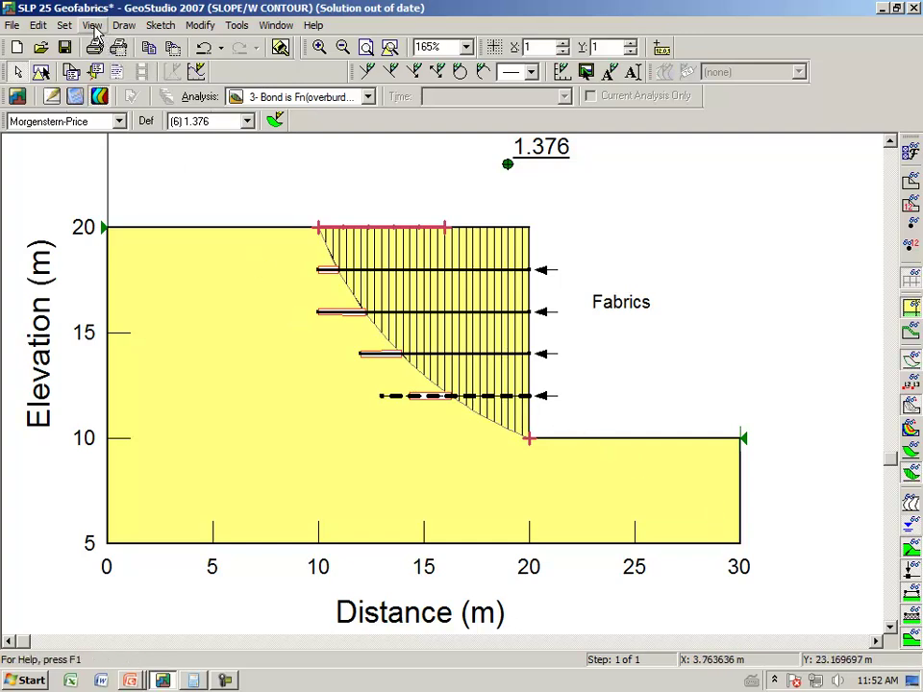
# Step: Open Object Information and inspect the results for the fabric at 18 m elevation
pyautogui.click(93, 26)
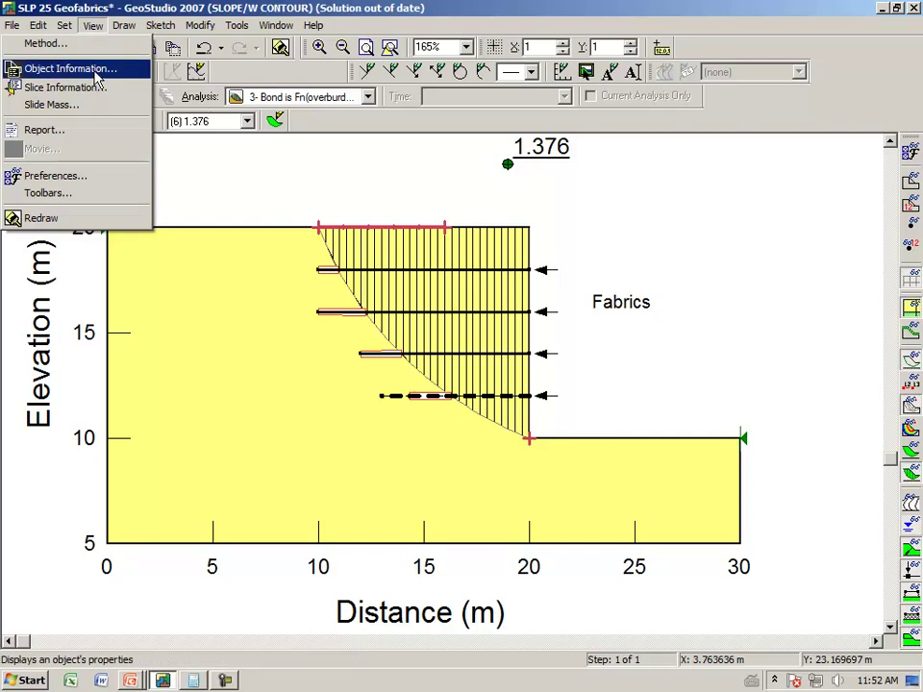
pyautogui.click(96, 69)
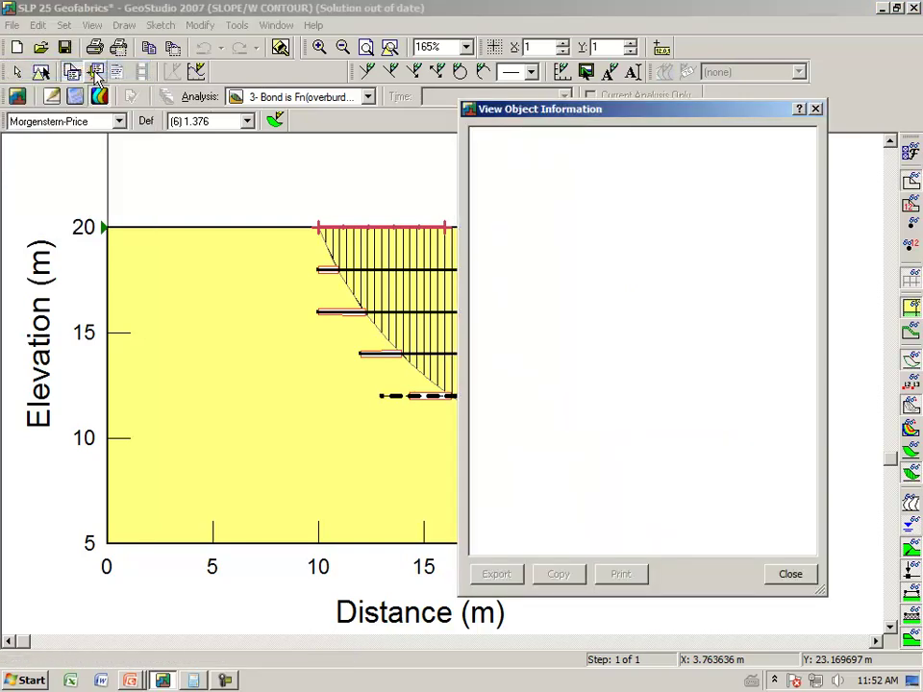
pyautogui.click(332, 276)
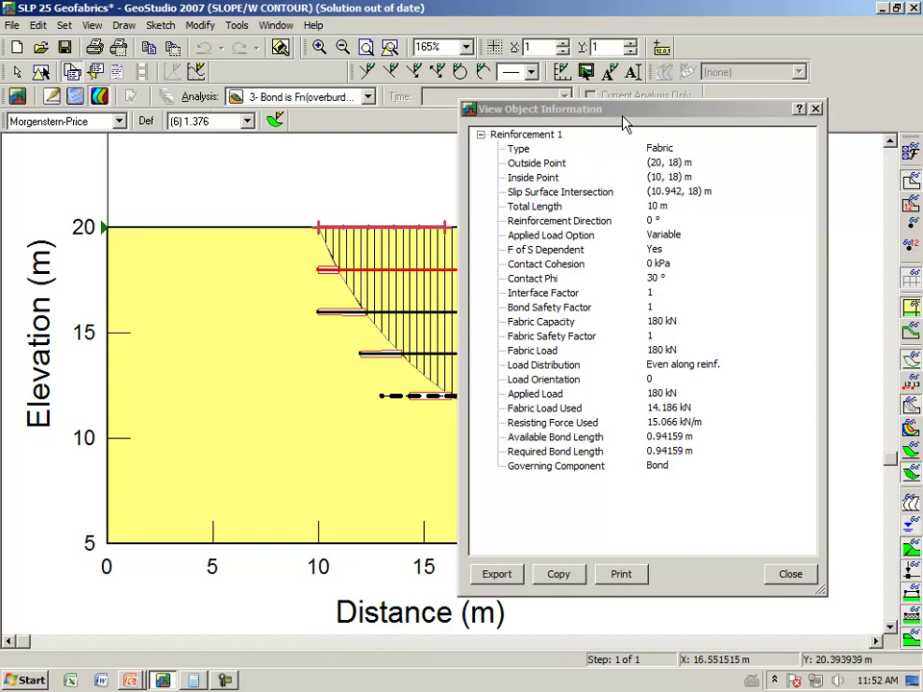
pyautogui.moveTo(623, 124); pyautogui.dragTo(556, 130)
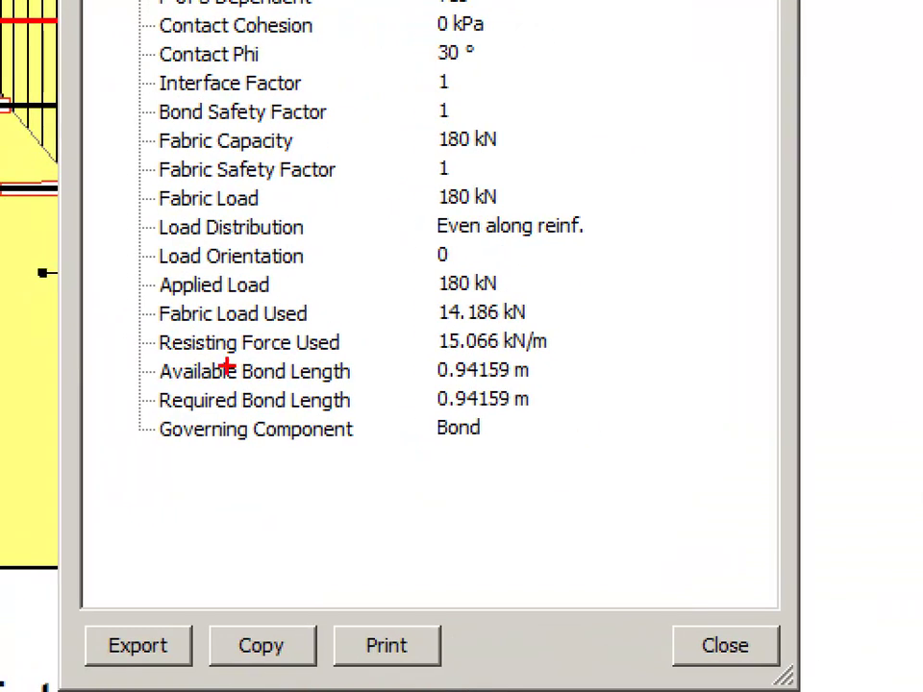
pyautogui.moveTo(230, 361)
pyautogui.mouseDown()
pyautogui.moveTo(558, 353)
pyautogui.moveTo(505, 326)
pyautogui.mouseUp()
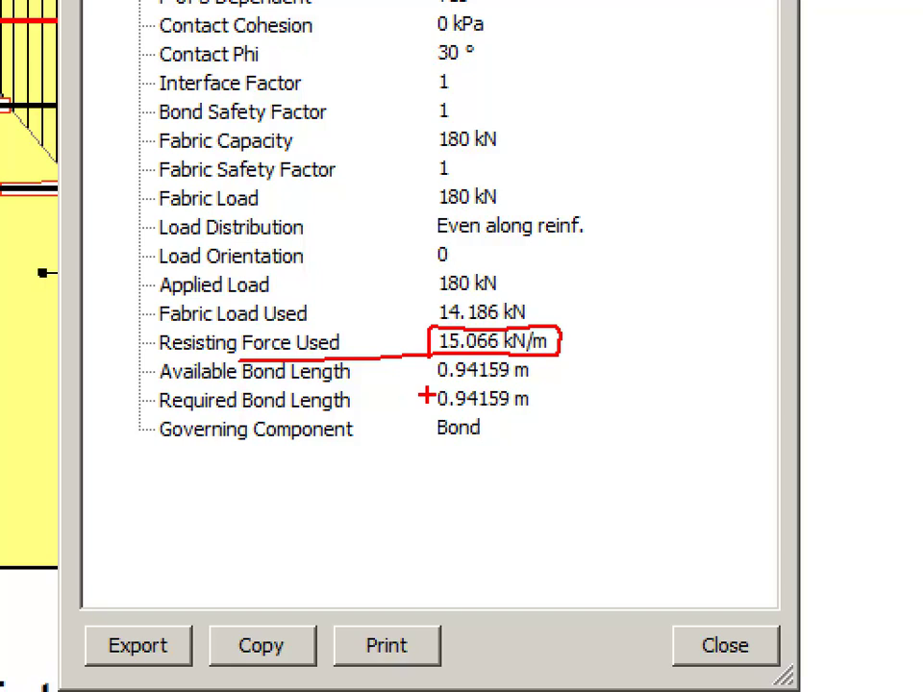
pyautogui.moveTo(449, 389); pyautogui.dragTo(471, 388)
pyautogui.moveTo(424, 304); pyautogui.dragTo(534, 300)
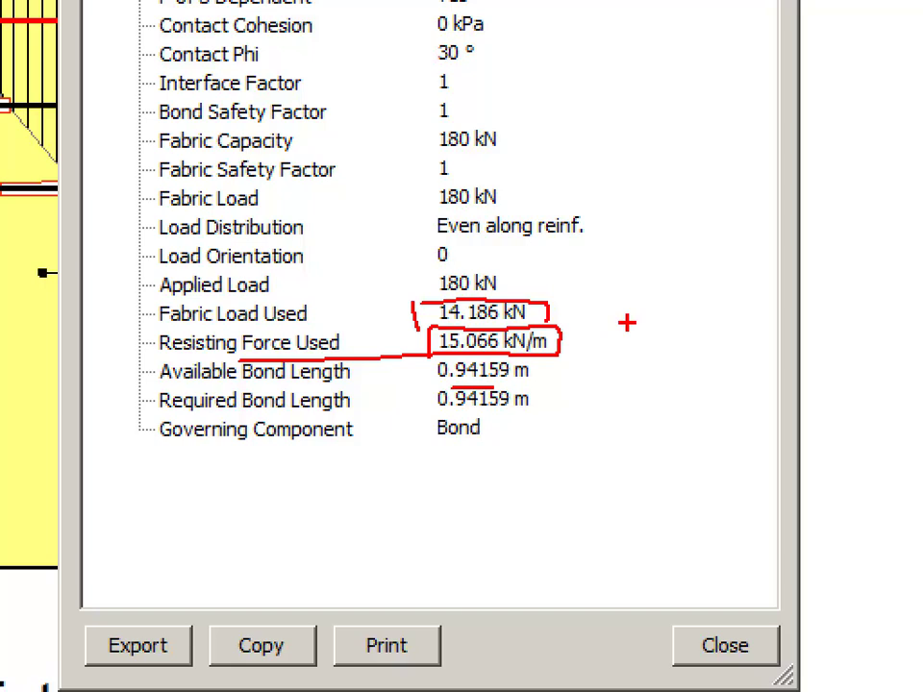
pyautogui.press('Escape')
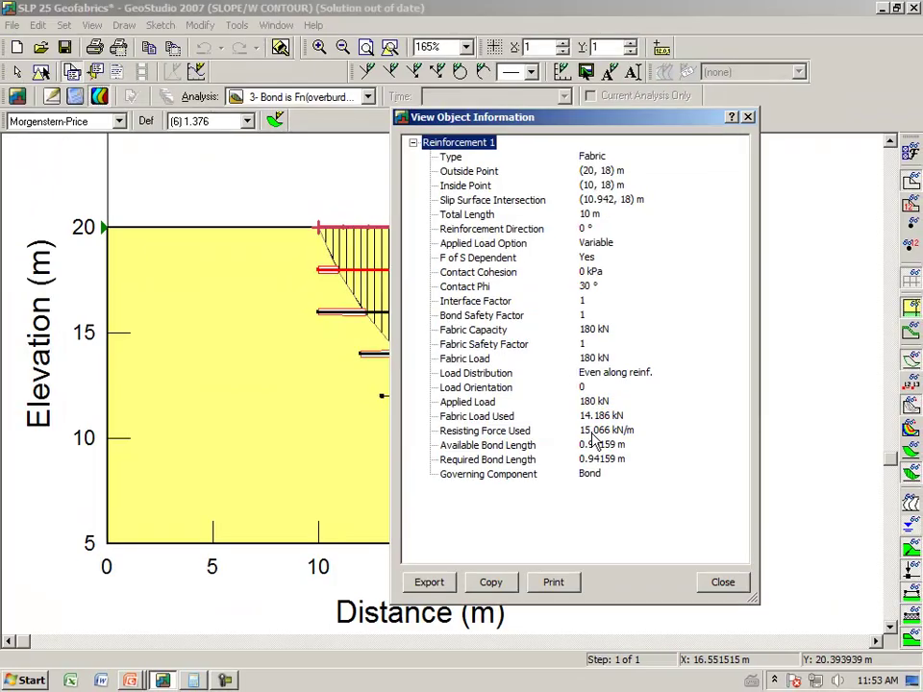
# Step: Inspect the results for the fabrics at 16 m and 14 m elevation
pyautogui.click(355, 317)
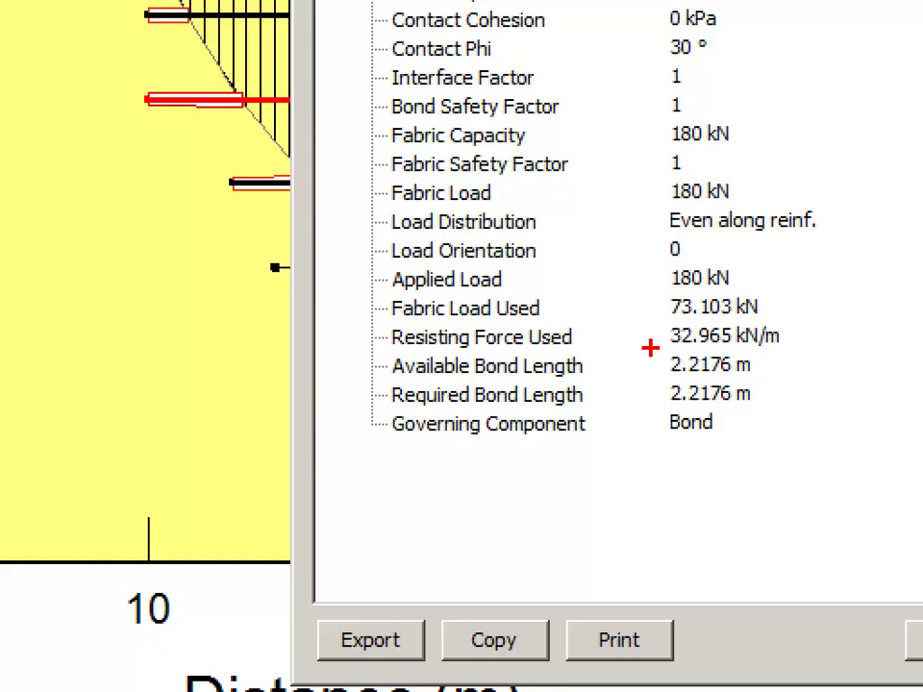
pyautogui.moveTo(668, 350); pyautogui.dragTo(772, 341)
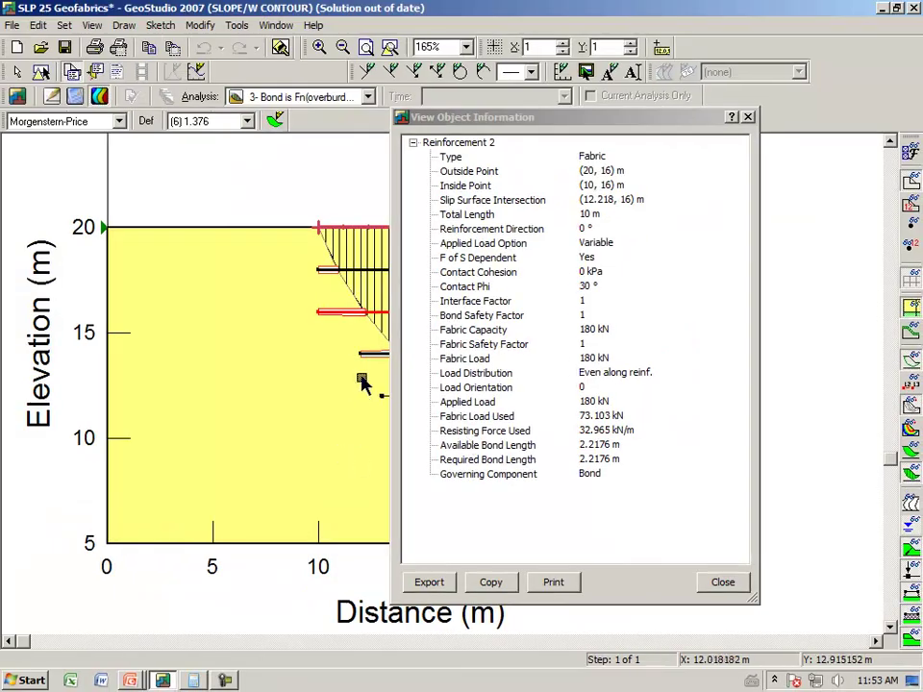
pyautogui.click(258, 186)
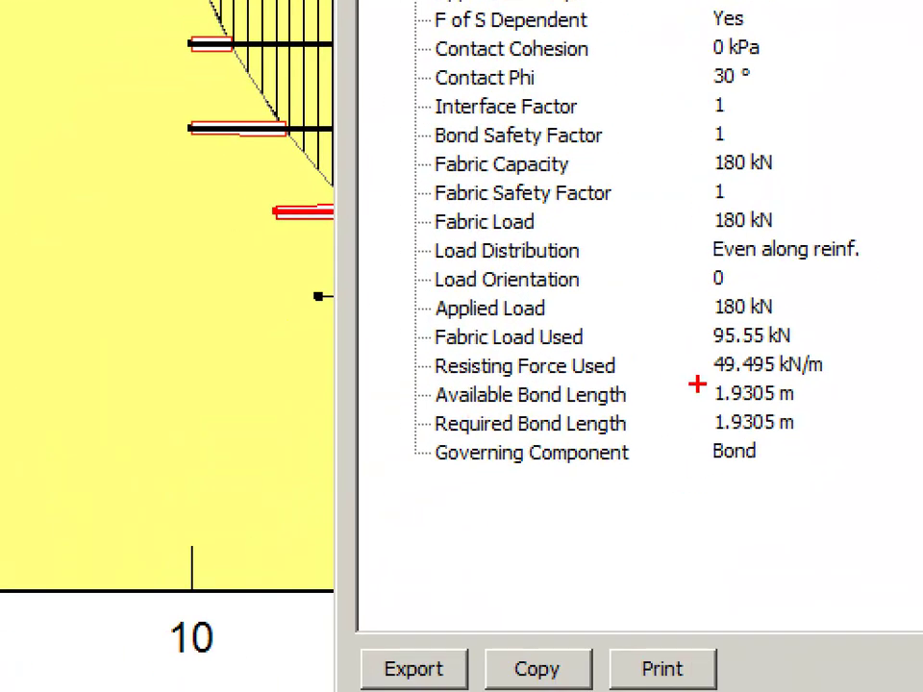
pyautogui.moveTo(689, 383)
pyautogui.mouseDown()
pyautogui.moveTo(819, 381)
pyautogui.moveTo(731, 351)
pyautogui.moveTo(670, 381)
pyautogui.mouseUp()
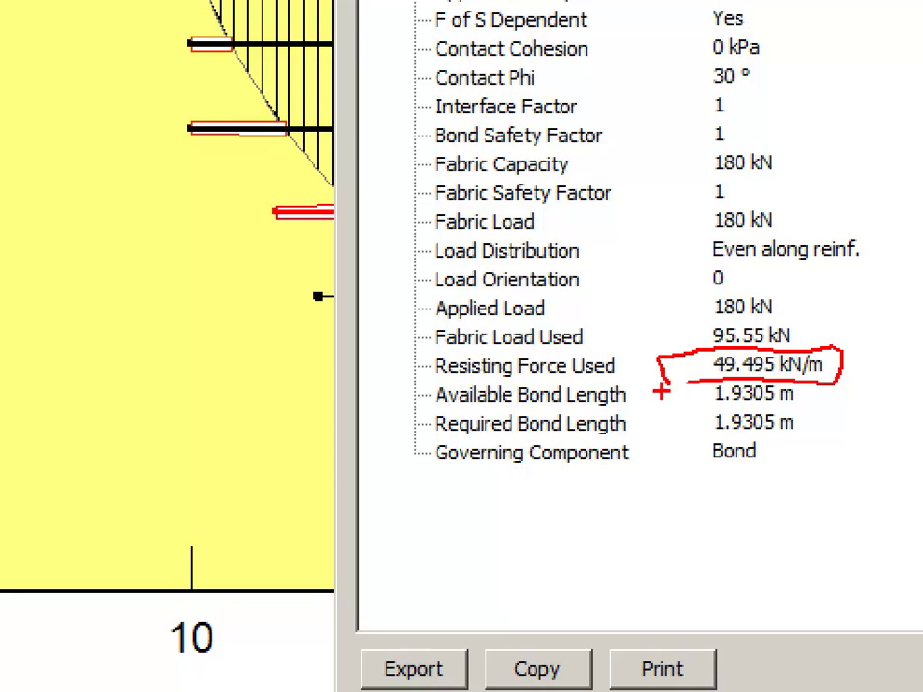
pyautogui.press('Escape')
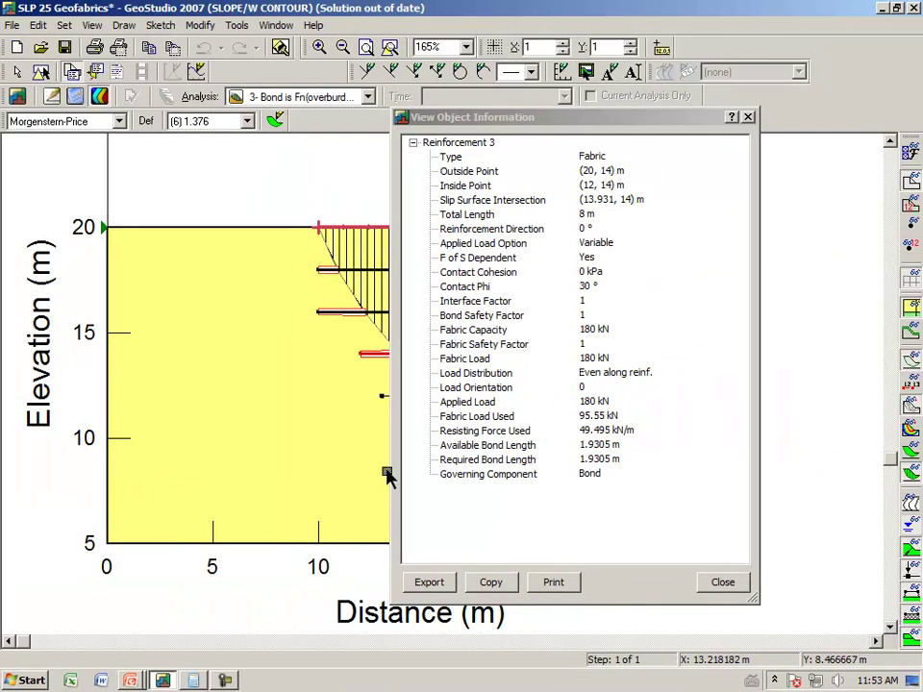
# Step: Inspect the lowest fabric at 12 m: 130.75 kN load used, 1.9721 m bond length
pyautogui.moveTo(604, 128); pyautogui.dragTo(671, 128)
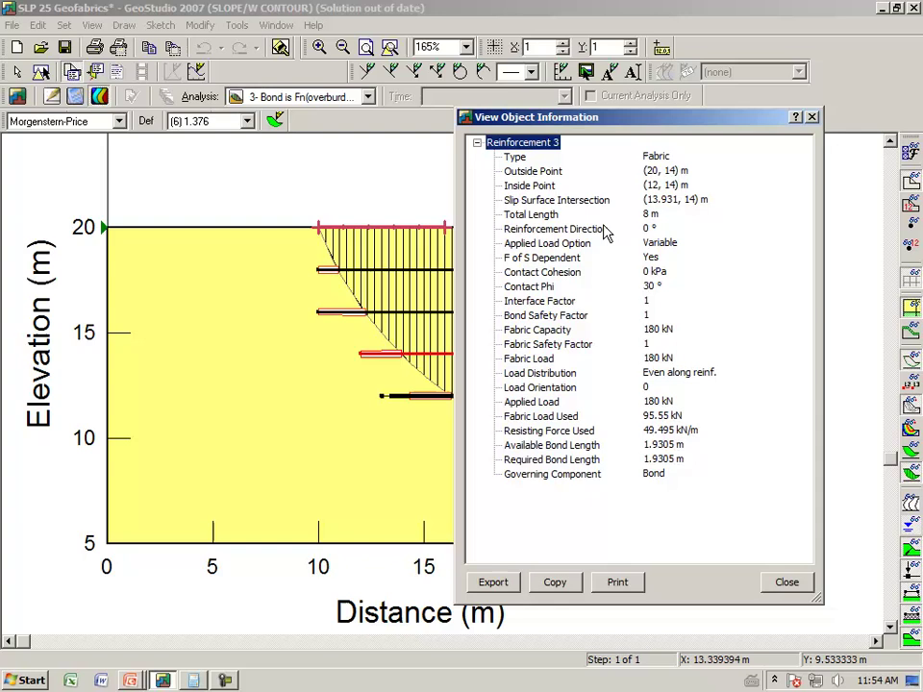
pyautogui.click(424, 397)
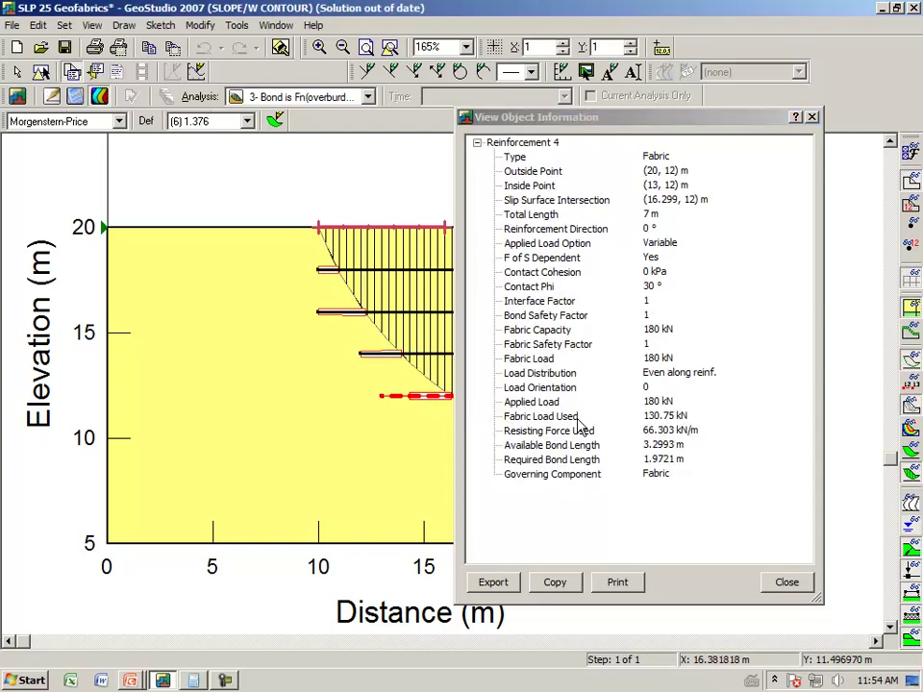
pyautogui.click(659, 121)
pyautogui.moveTo(660, 121); pyautogui.dragTo(616, 117)
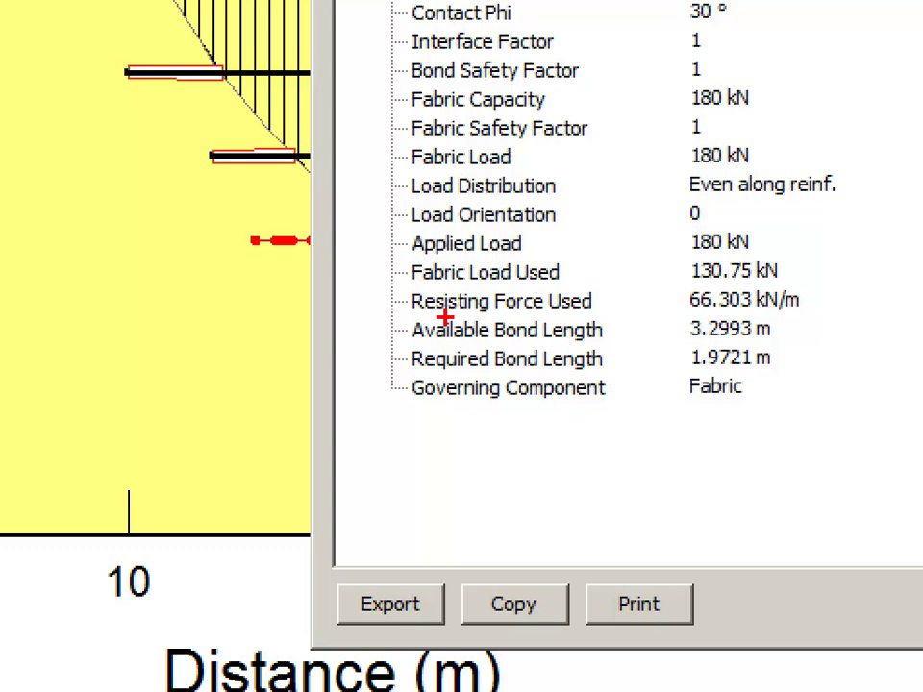
pyautogui.moveTo(457, 314)
pyautogui.mouseDown()
pyautogui.moveTo(769, 328)
pyautogui.moveTo(828, 306)
pyautogui.moveTo(692, 289)
pyautogui.moveTo(375, 291)
pyautogui.mouseUp()
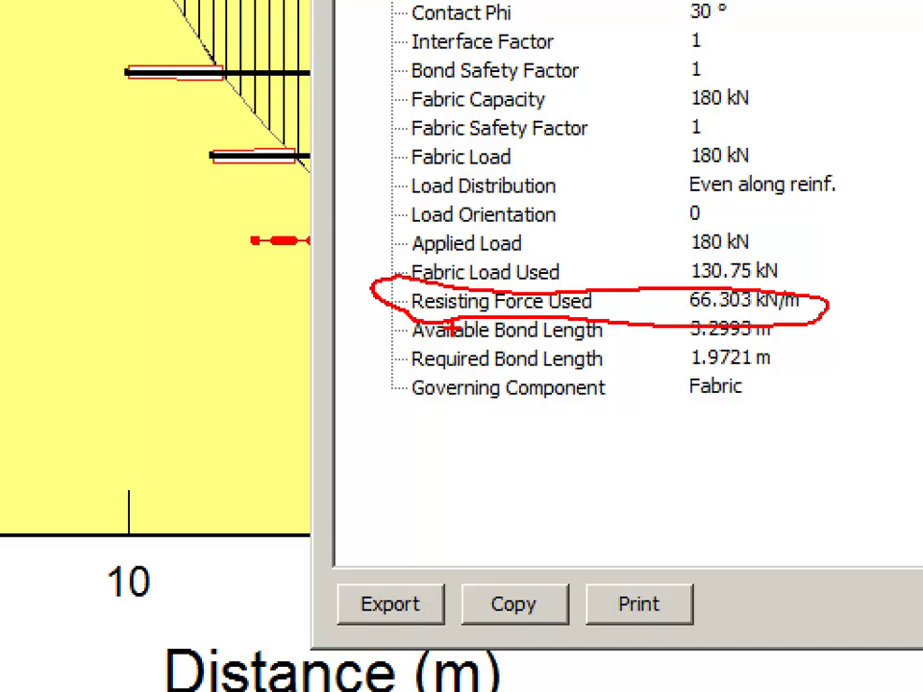
pyautogui.press('Escape')
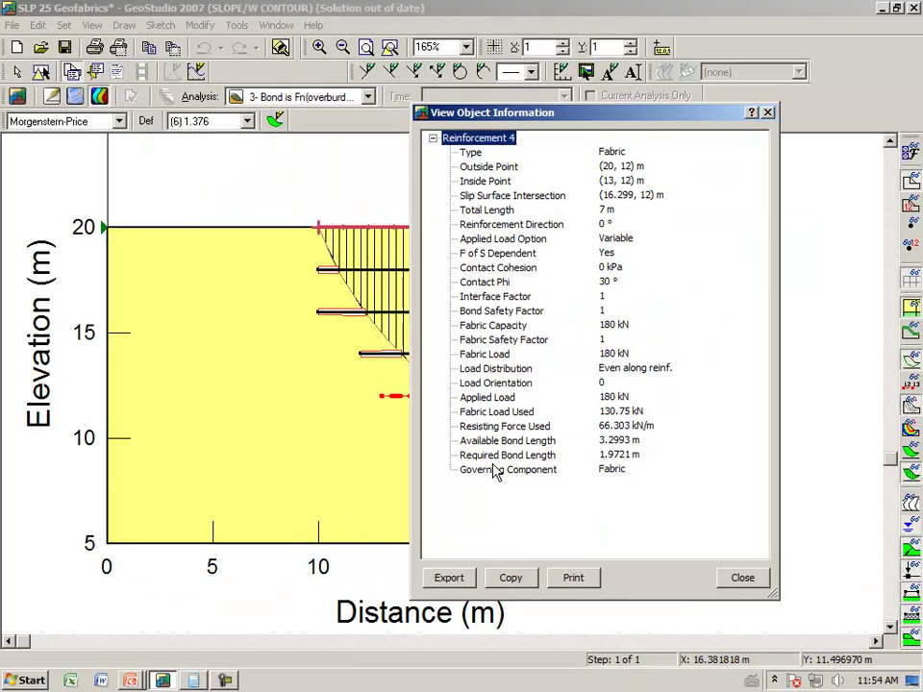
# Step: Close the reinforcement results and make '4-Force parallel to base' the current analysis in Define view
pyautogui.click(741, 580)
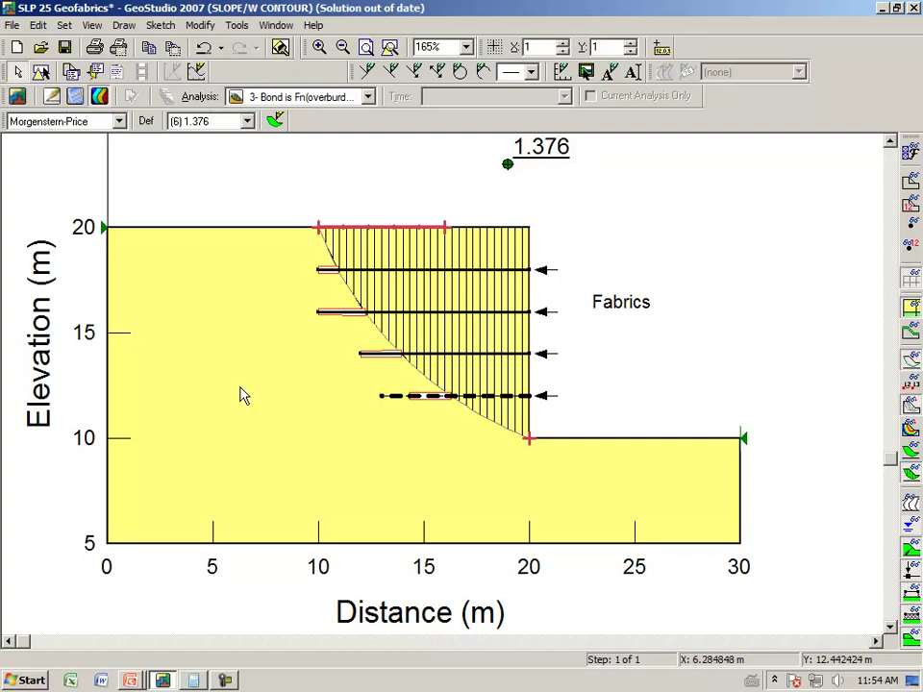
pyautogui.press('Down')
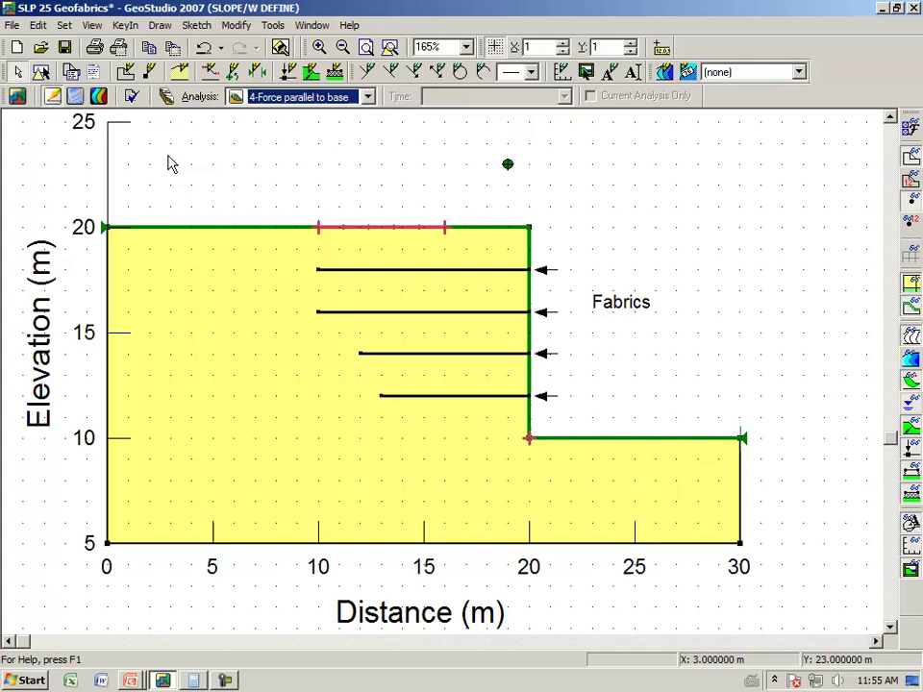
pyautogui.click(159, 25)
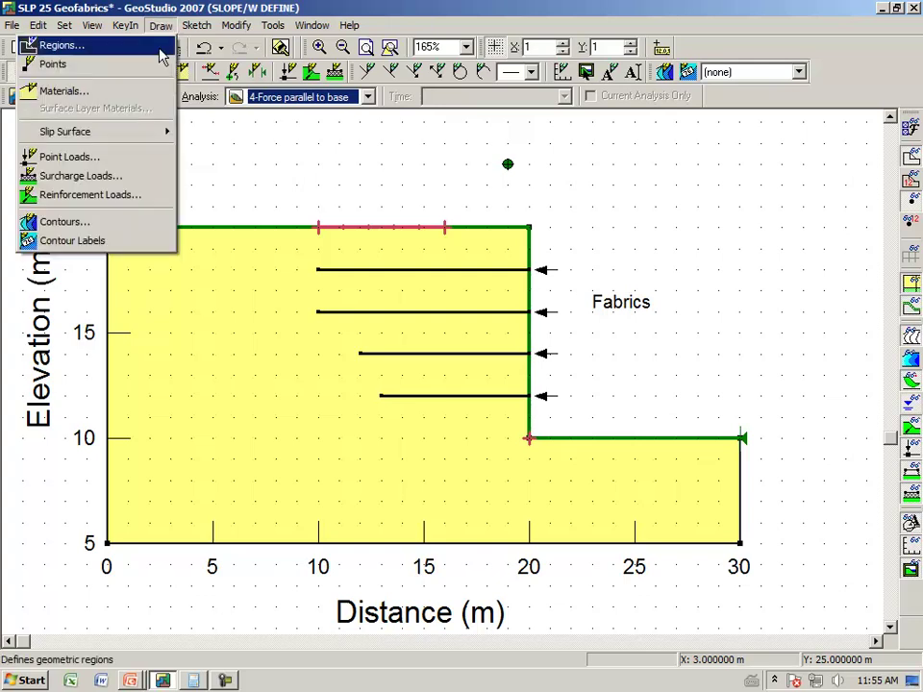
pyautogui.click(140, 195)
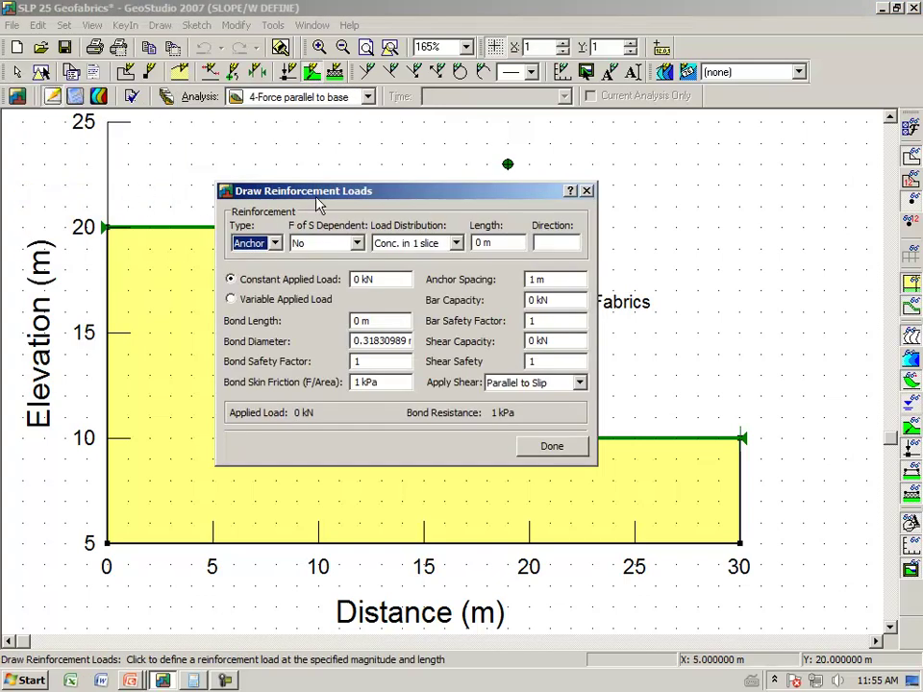
pyautogui.moveTo(353, 195); pyautogui.dragTo(206, 83)
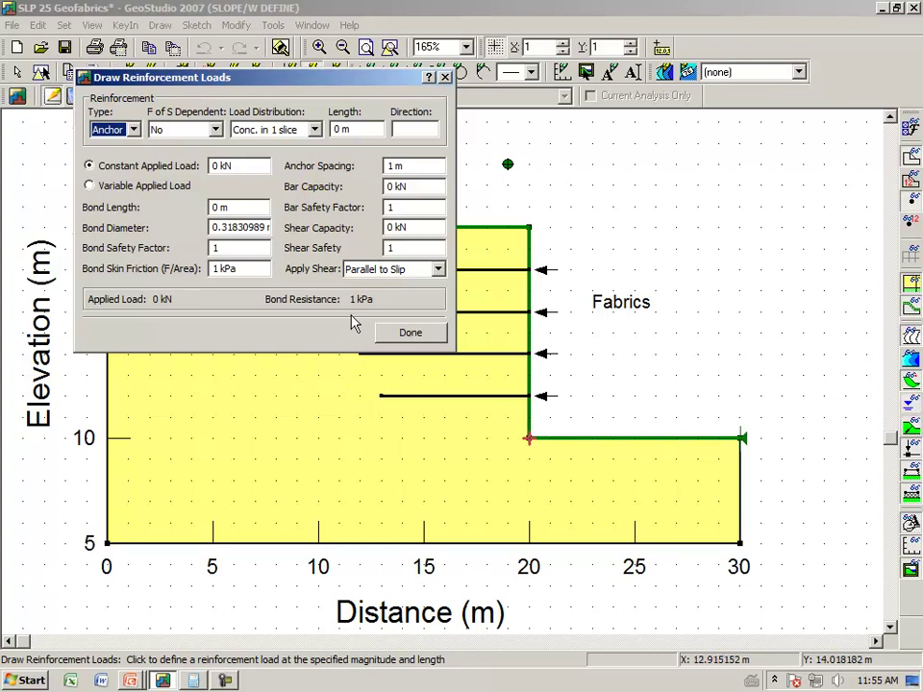
pyautogui.click(410, 392)
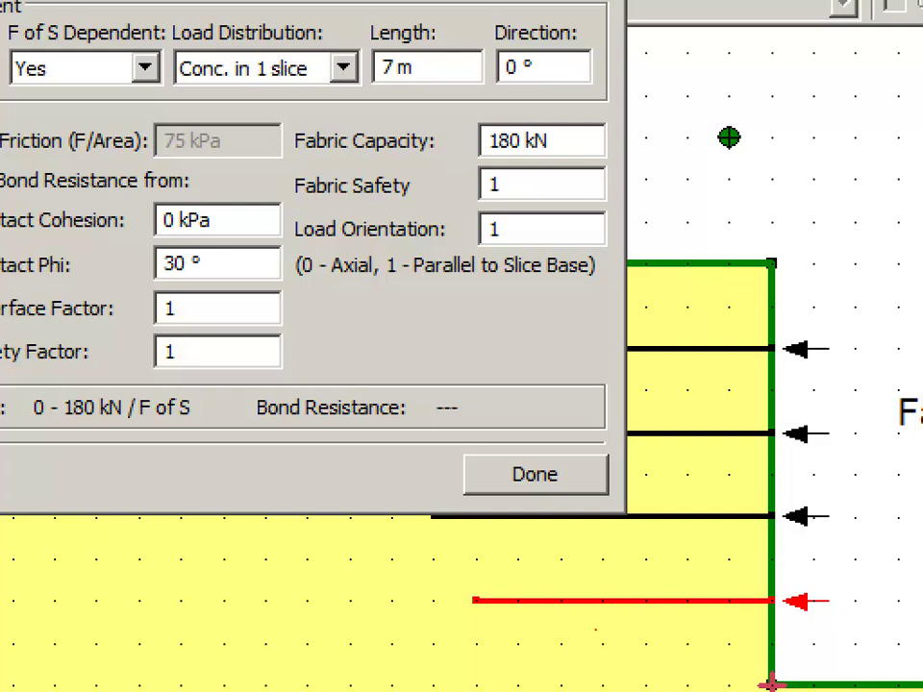
pyautogui.moveTo(299, 250); pyautogui.dragTo(454, 252)
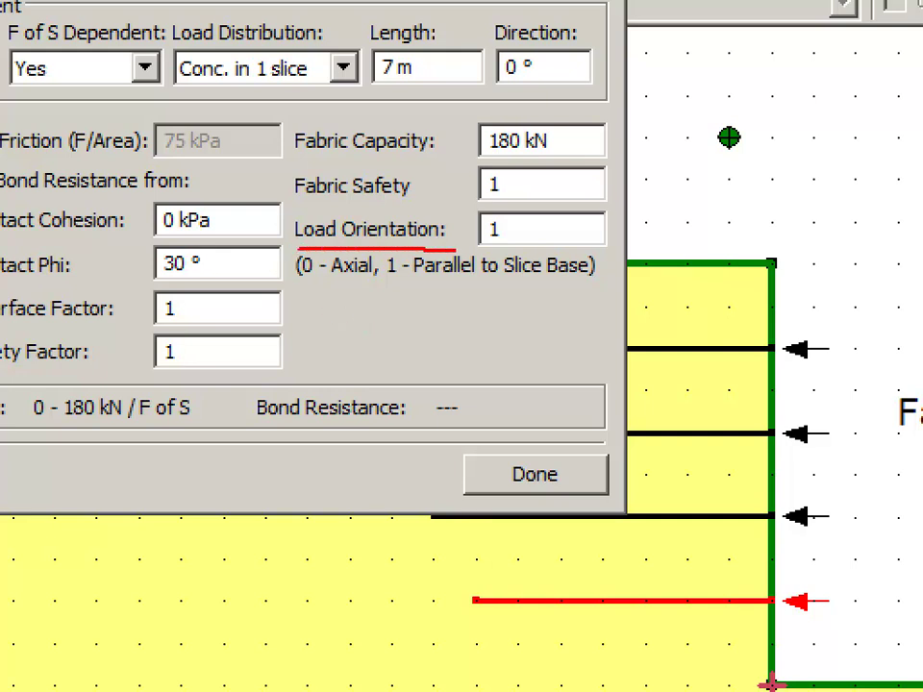
pyautogui.moveTo(510, 215)
pyautogui.mouseDown()
pyautogui.moveTo(415, 205)
pyautogui.moveTo(298, 240)
pyautogui.mouseUp()
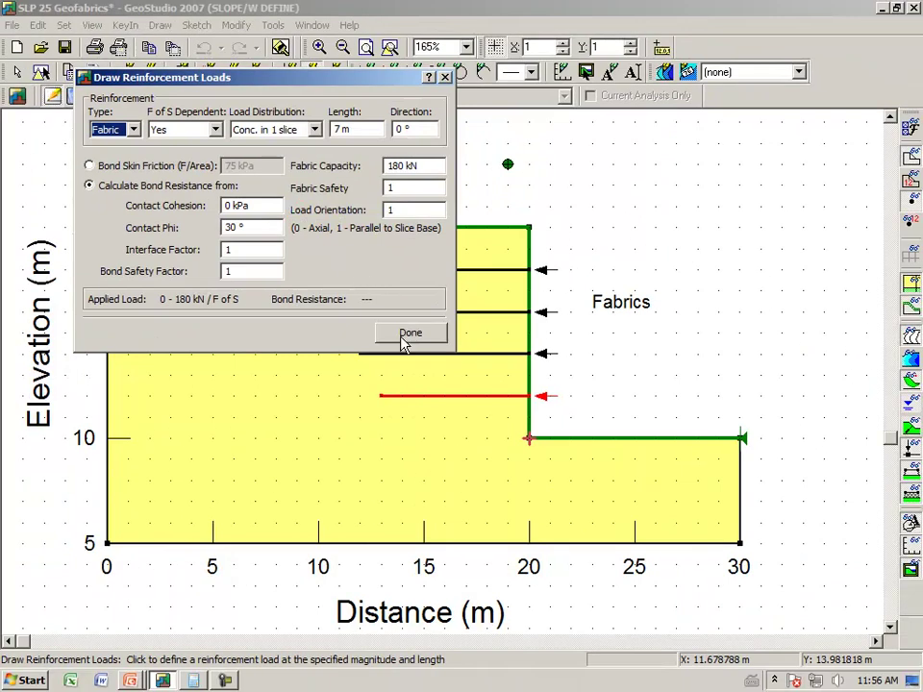
pyautogui.click(529, 475)
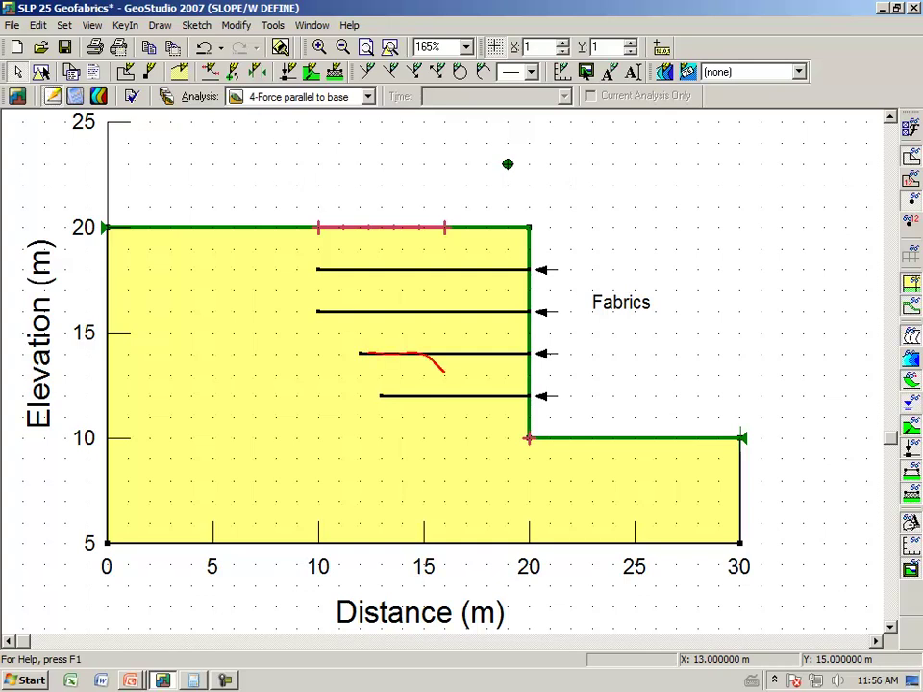
pyautogui.moveTo(443, 371)
pyautogui.mouseDown()
pyautogui.moveTo(451, 390)
pyautogui.moveTo(528, 437)
pyautogui.mouseUp()
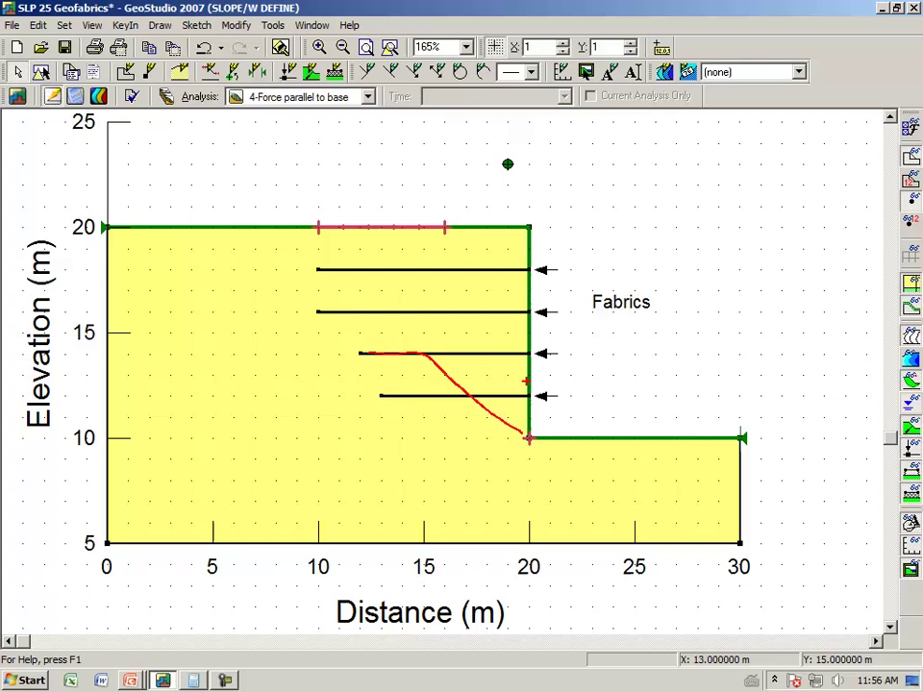
pyautogui.moveTo(377, 224); pyautogui.dragTo(424, 354)
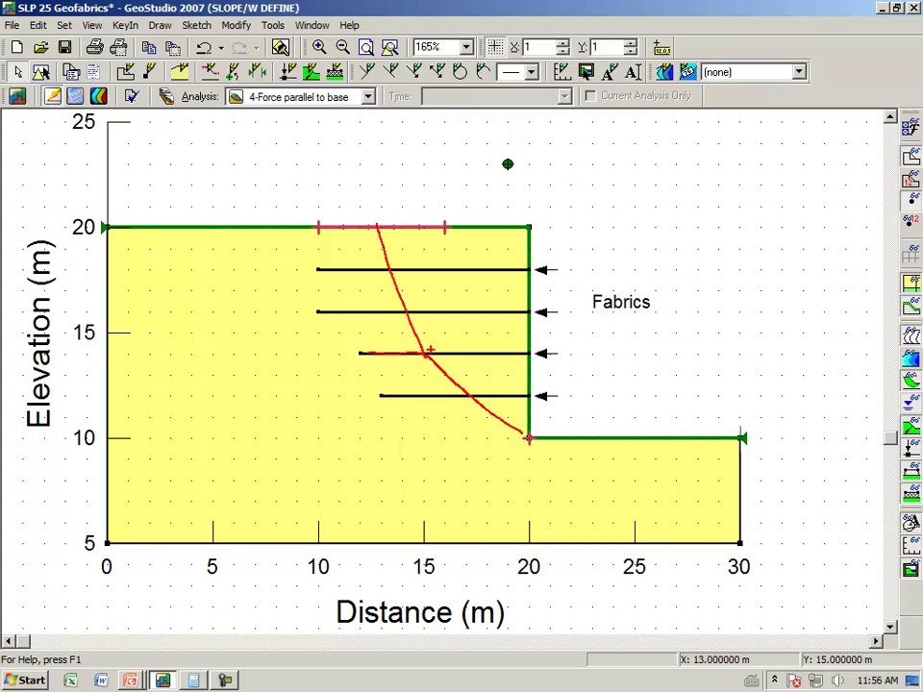
pyautogui.moveTo(414, 353)
pyautogui.mouseDown()
pyautogui.moveTo(435, 374)
pyautogui.moveTo(392, 339)
pyautogui.moveTo(412, 333)
pyautogui.moveTo(317, 346)
pyautogui.moveTo(339, 340)
pyautogui.mouseUp()
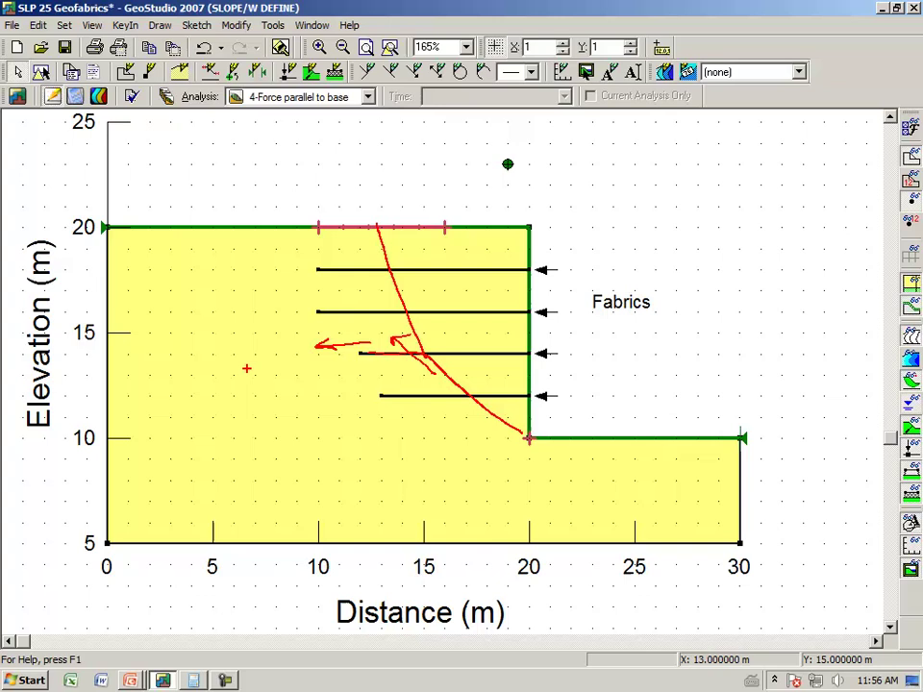
pyautogui.press('Escape')
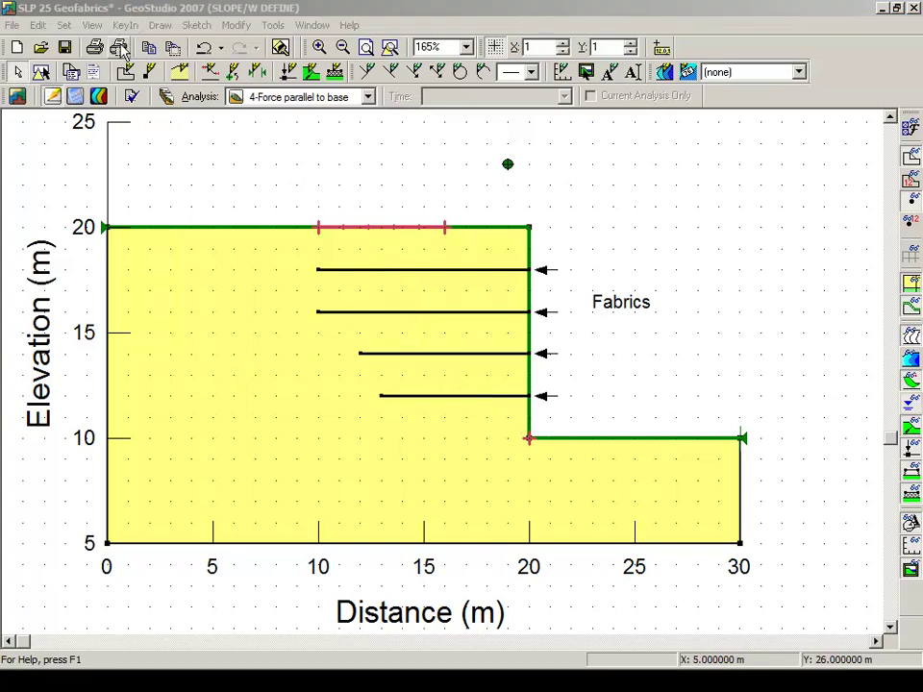
pyautogui.click(161, 27)
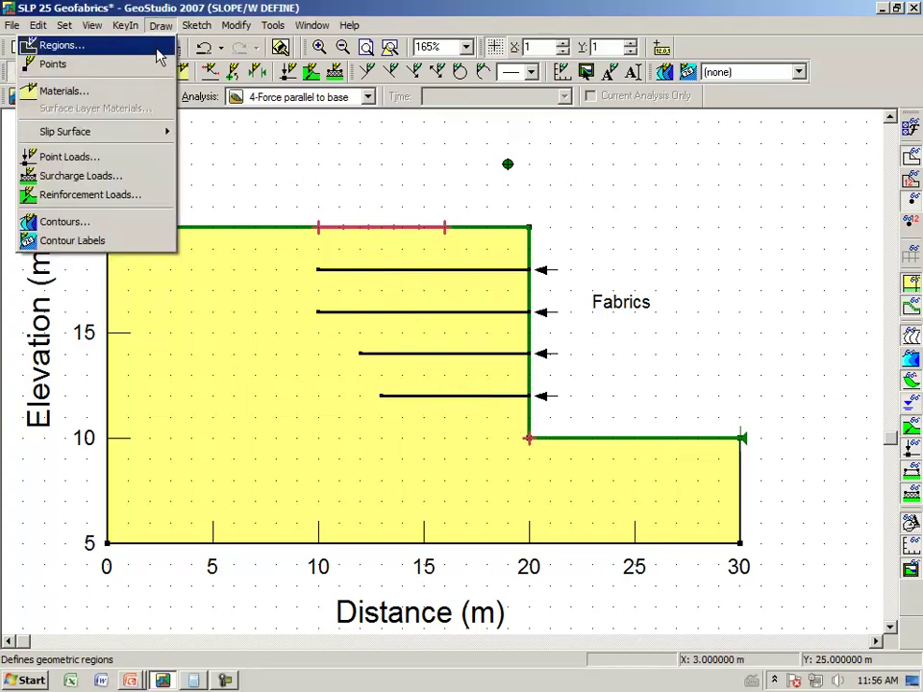
pyautogui.click(140, 196)
pyautogui.click(405, 398)
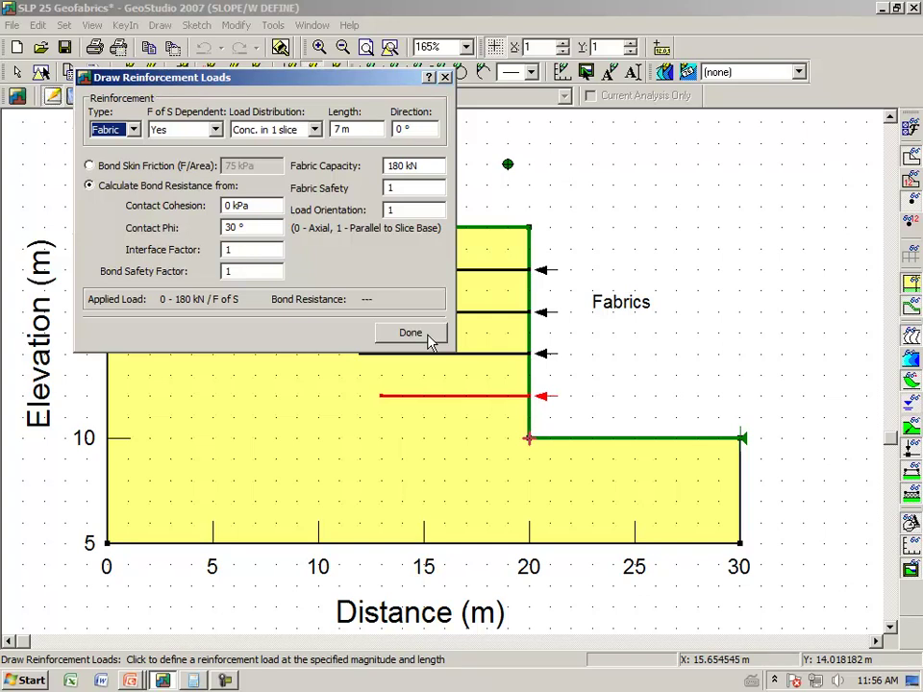
pyautogui.click(487, 354)
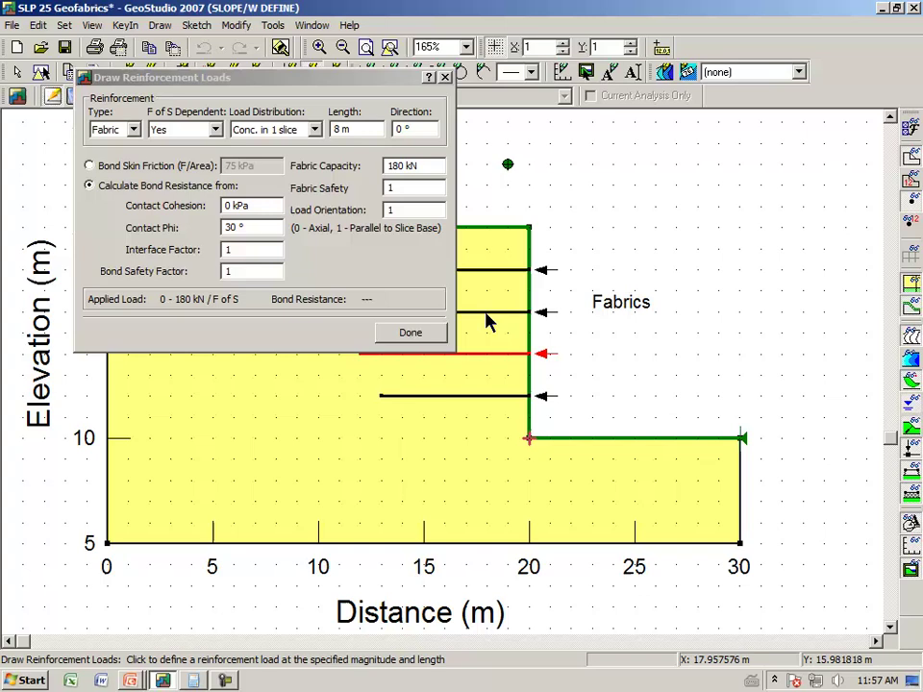
pyautogui.click(485, 312)
pyautogui.click(483, 270)
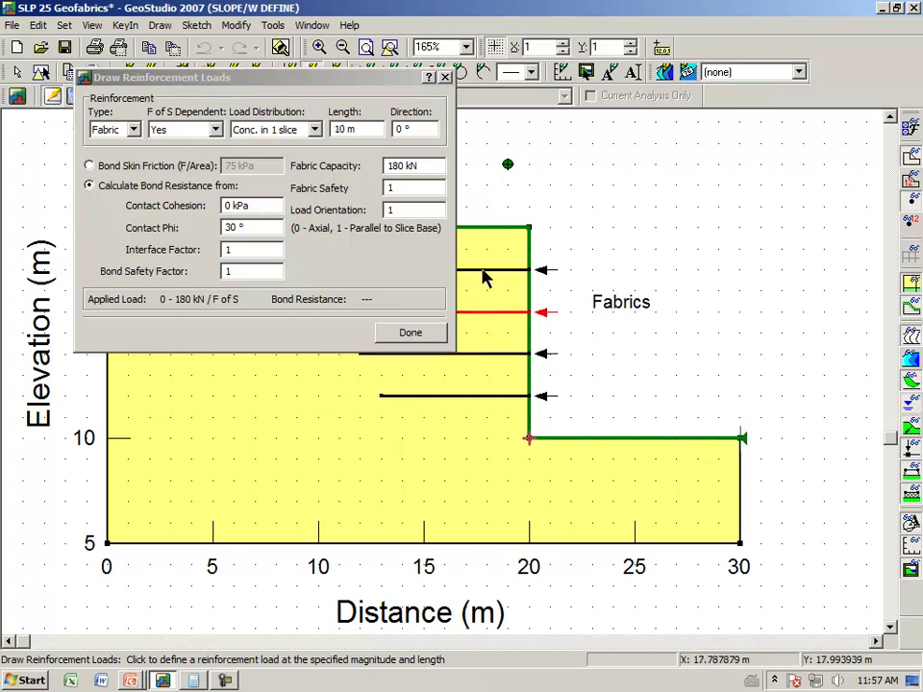
pyautogui.click(427, 335)
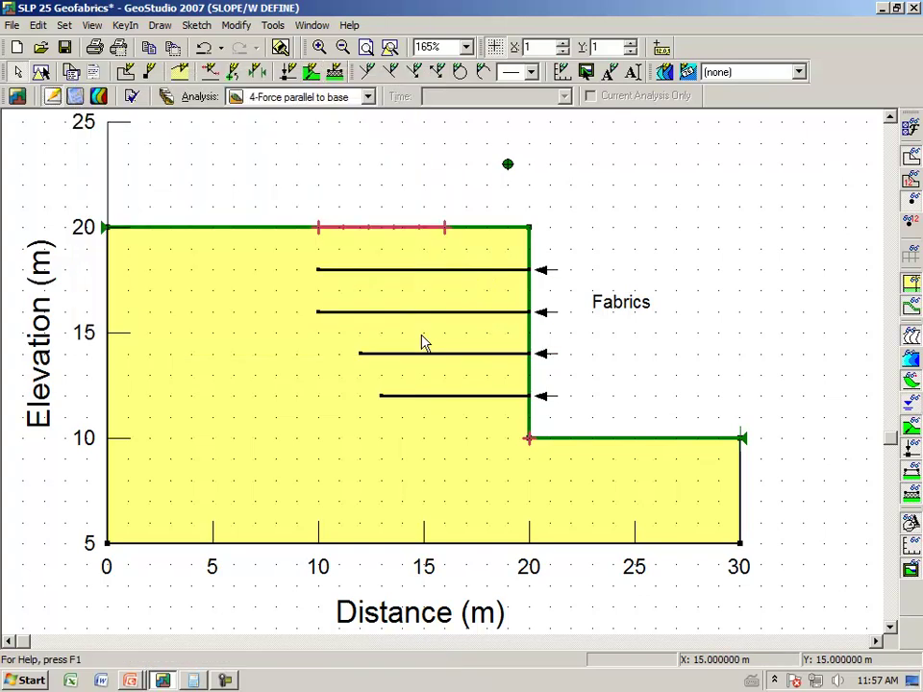
# Step: Show analysis 4's contour results (factor of safety 1.373) and review slice 19's free body diagram
pyautogui.click(99, 96)
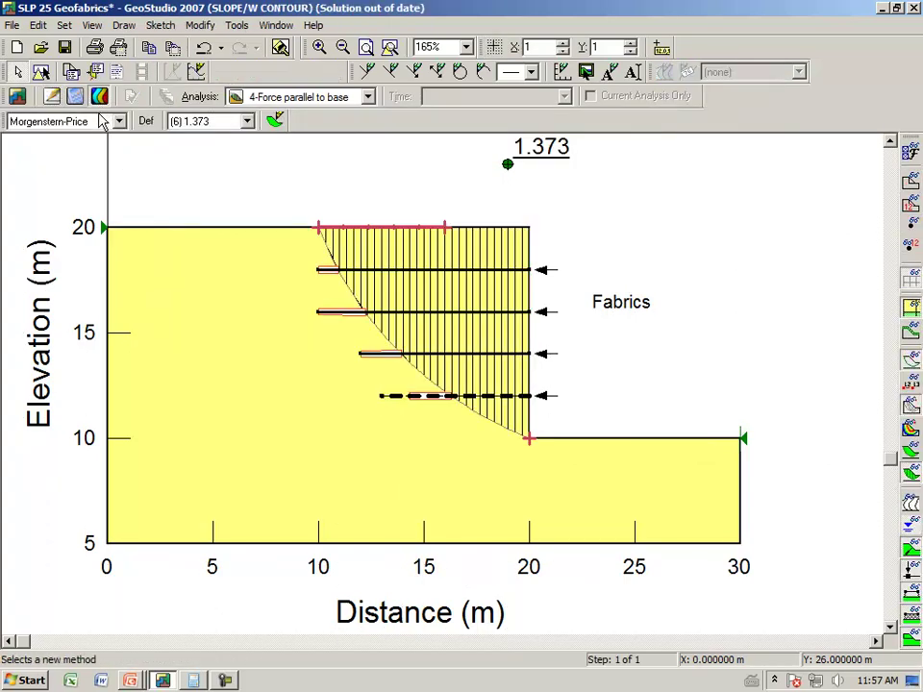
pyautogui.click(91, 26)
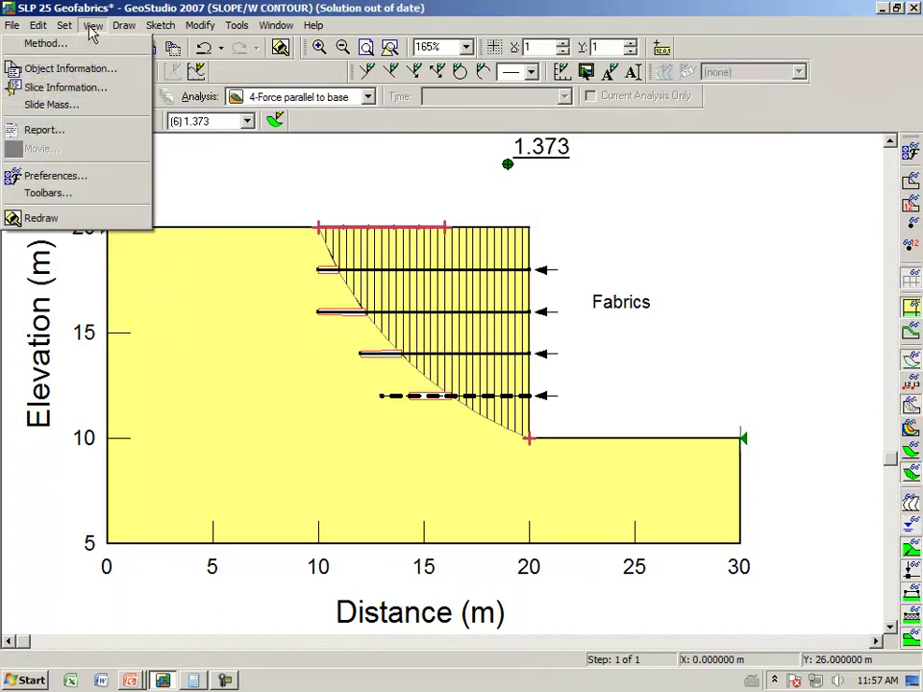
pyautogui.click(92, 89)
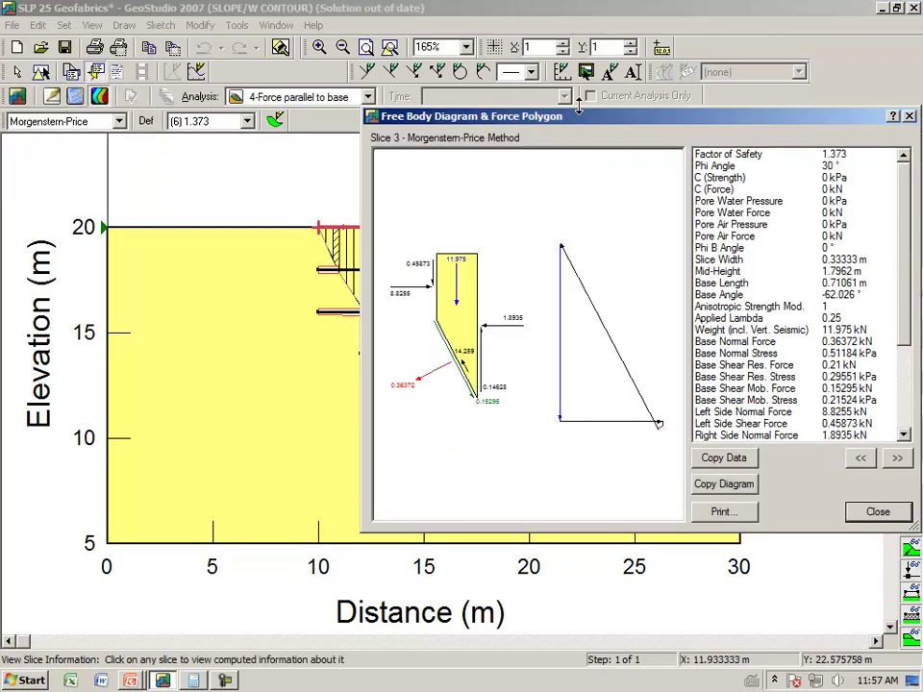
pyautogui.moveTo(587, 122); pyautogui.dragTo(771, 87)
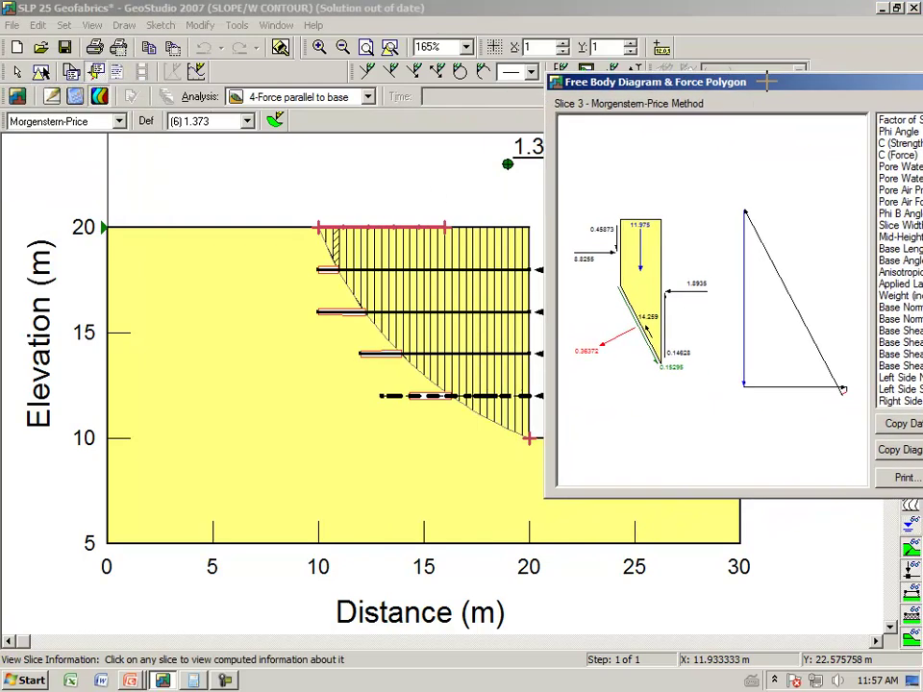
pyautogui.click(448, 383)
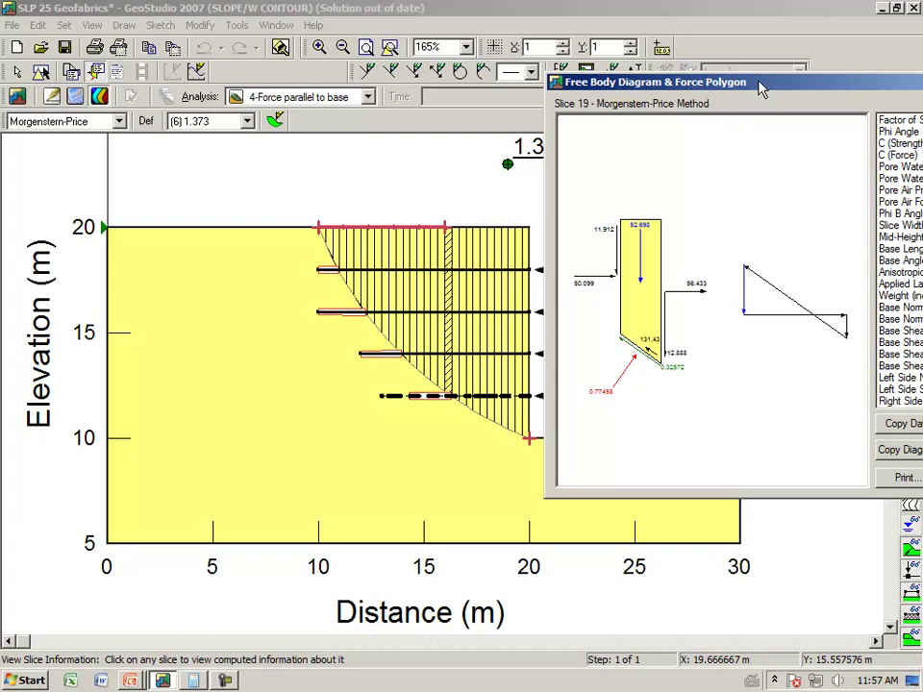
pyautogui.moveTo(760, 88); pyautogui.dragTo(457, 122)
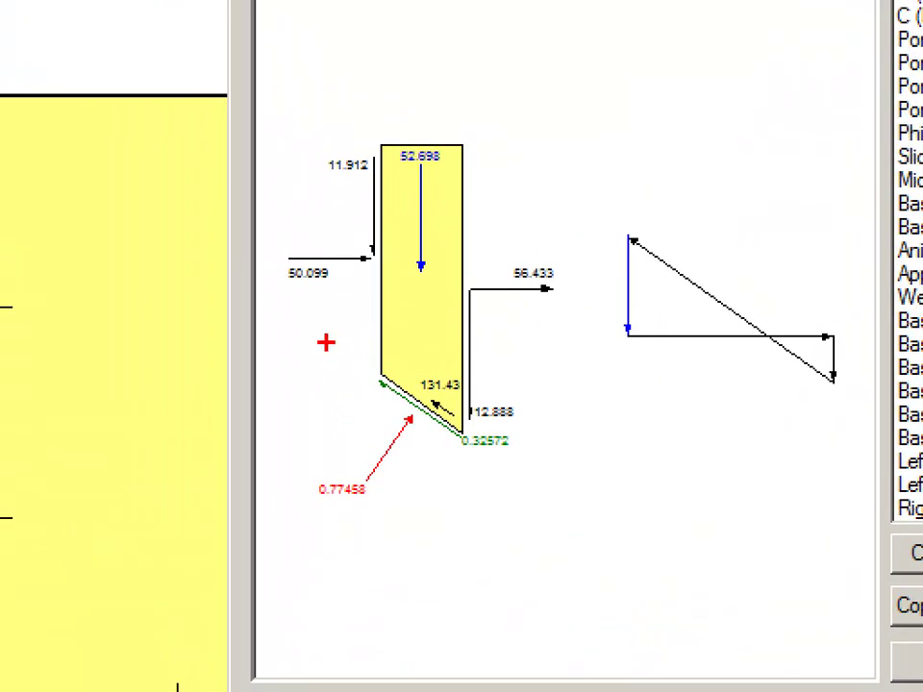
pyautogui.moveTo(324, 348)
pyautogui.mouseDown()
pyautogui.moveTo(391, 470)
pyautogui.moveTo(528, 413)
pyautogui.moveTo(357, 335)
pyautogui.moveTo(305, 373)
pyautogui.mouseUp()
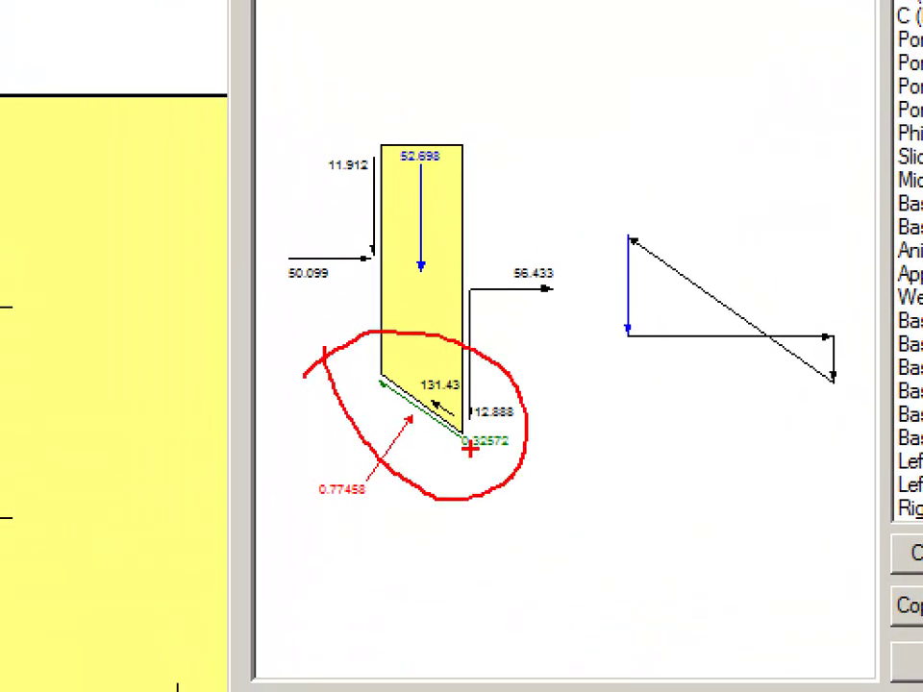
pyautogui.moveTo(468, 428); pyautogui.dragTo(385, 346)
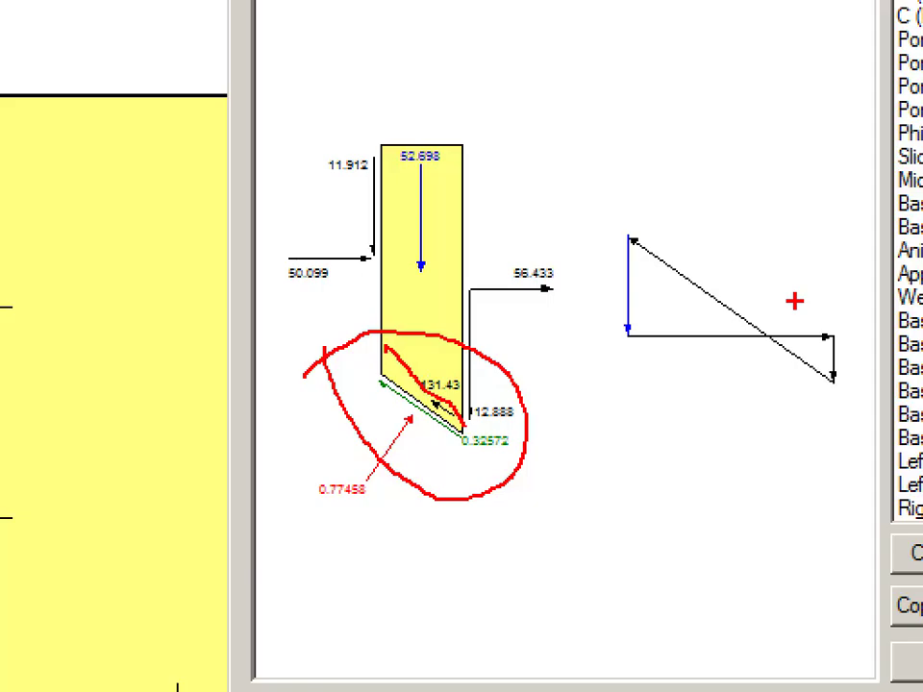
pyautogui.press('Escape')
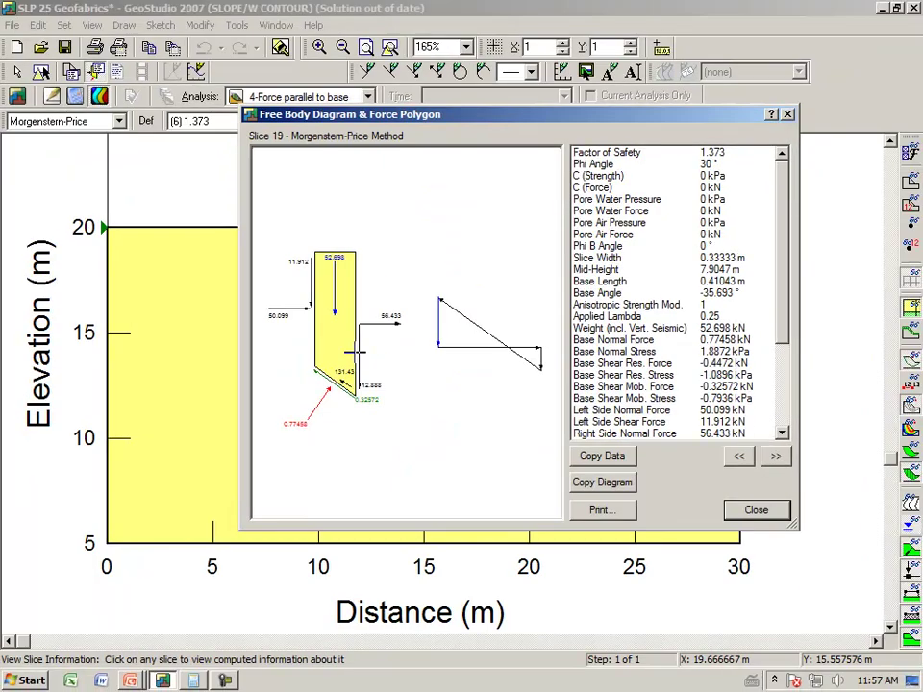
pyautogui.click(737, 517)
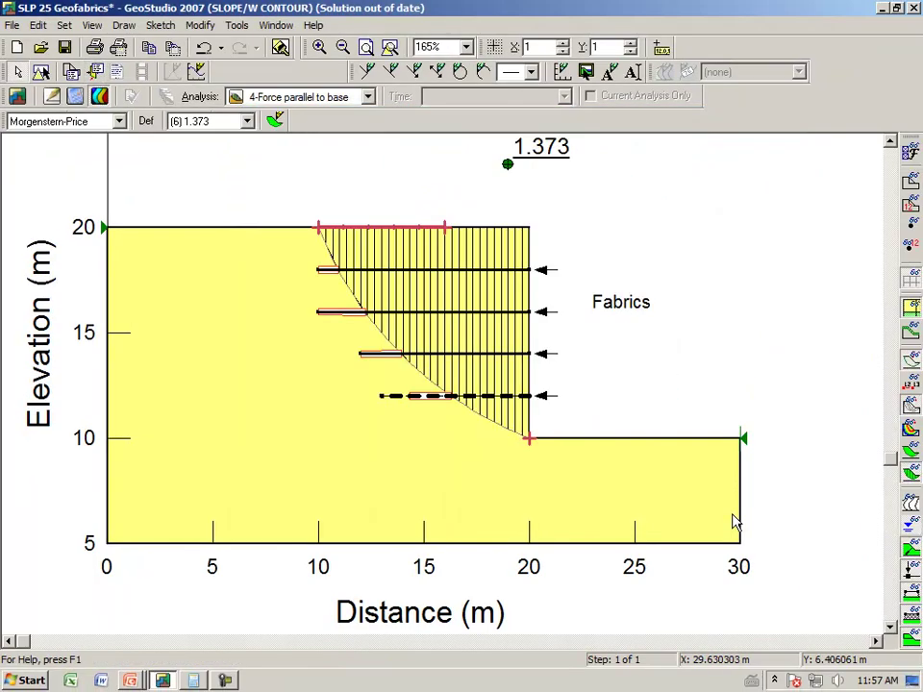